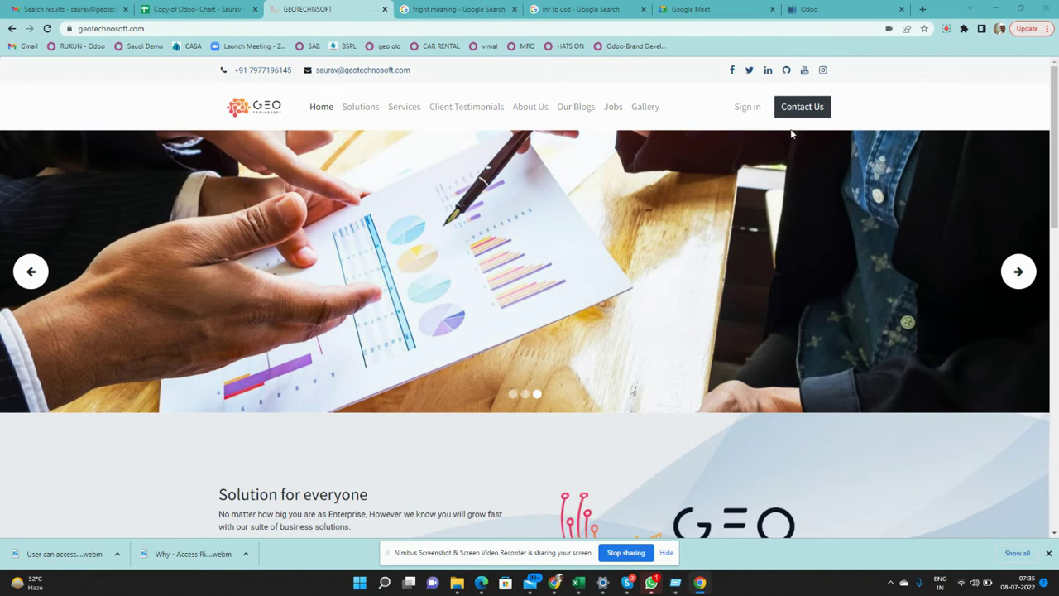
Switch to the Odoo tab and open the Contacts app from the apps home screen
{"action": "left_click", "coordinate": [812, 16]}
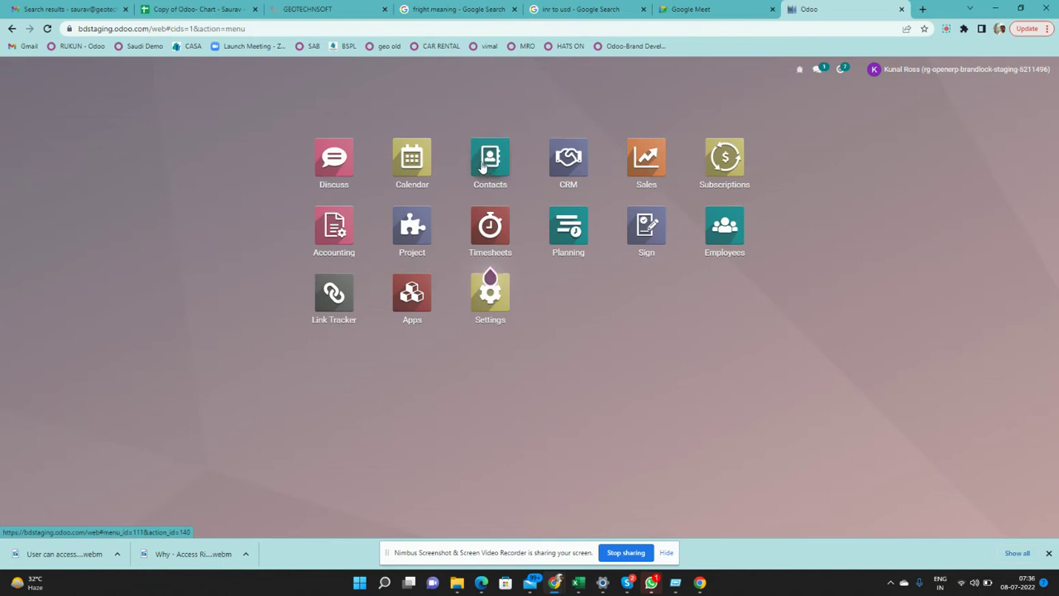
{"action": "left_click", "coordinate": [491, 166]}
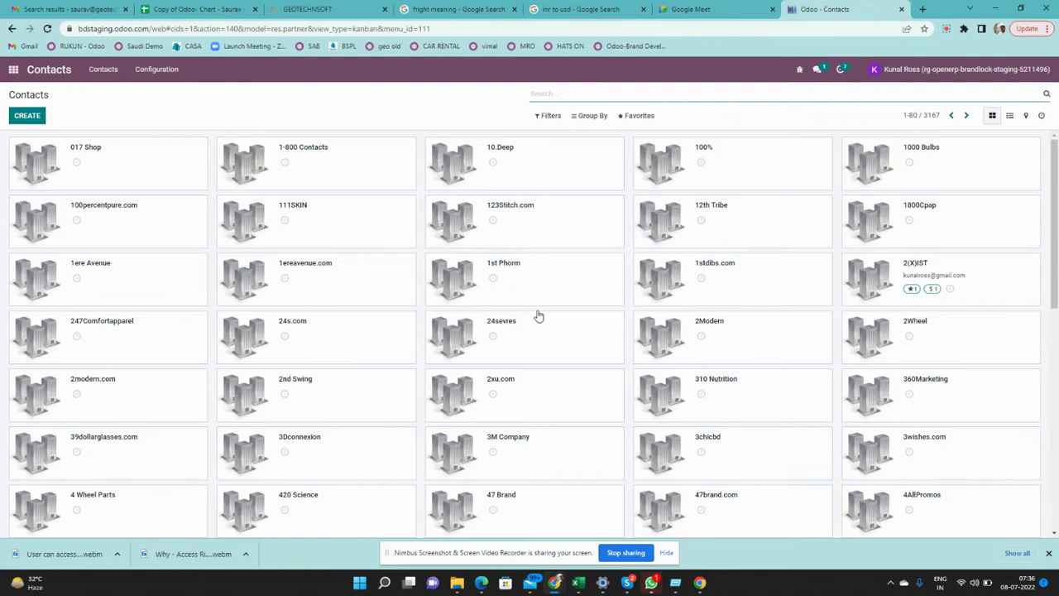
{"action": "scroll", "coordinate": [538, 316], "scroll_direction": "down", "scroll_amount": 8}
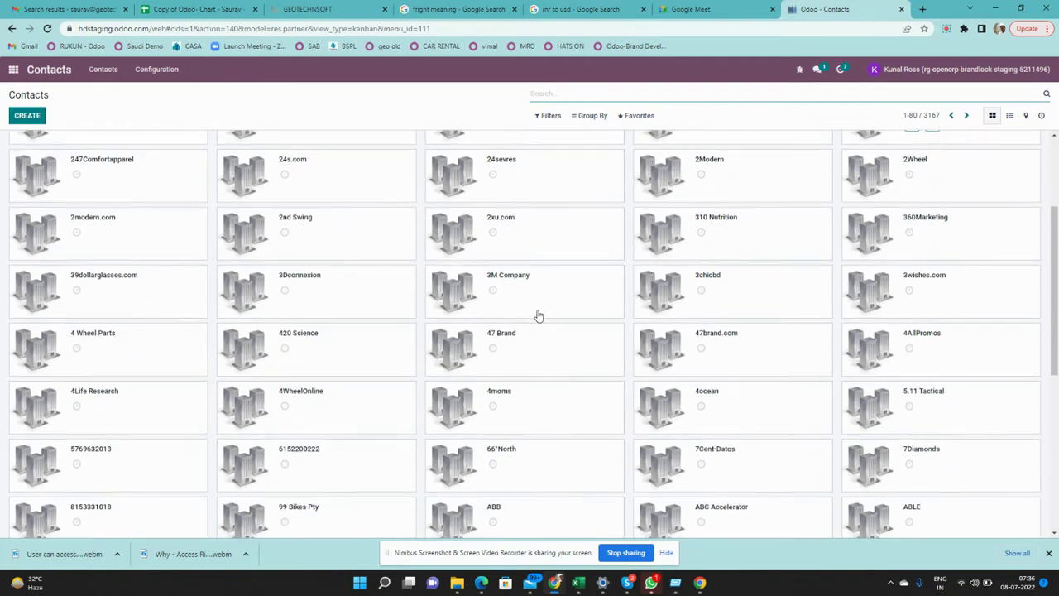
{"action": "scroll", "coordinate": [538, 316], "scroll_direction": "up", "scroll_amount": 10}
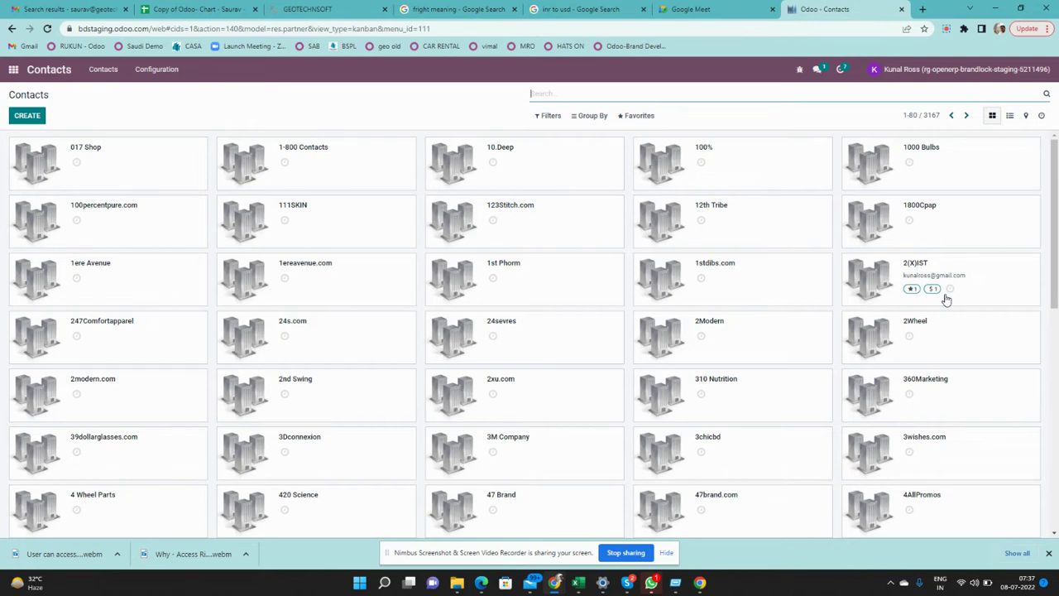
{"action": "type", "text": "saurav"}
{"action": "key", "text": "Return"}
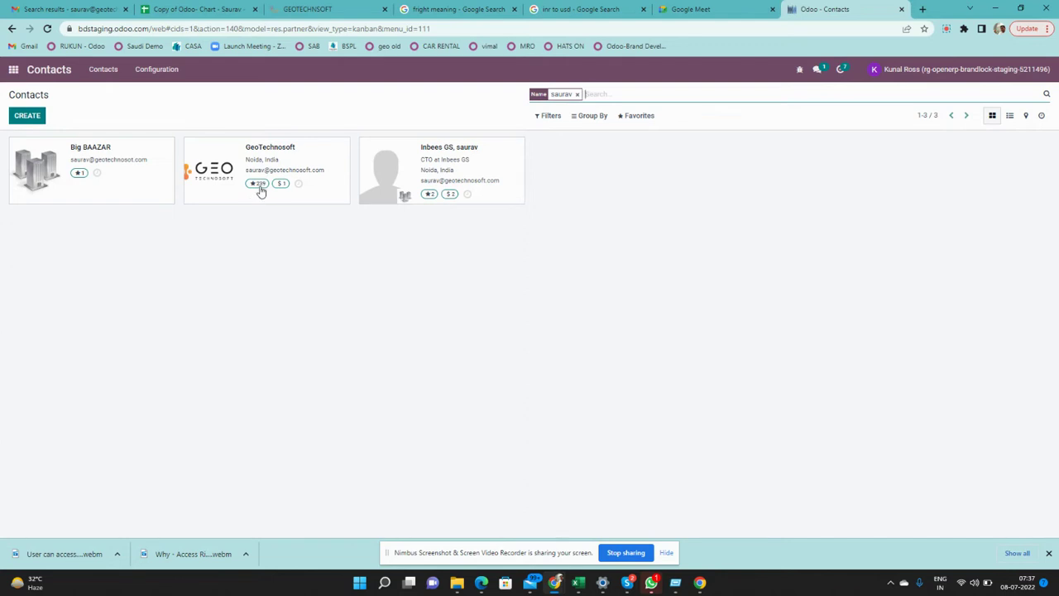
{"action": "left_click", "coordinate": [265, 191]}
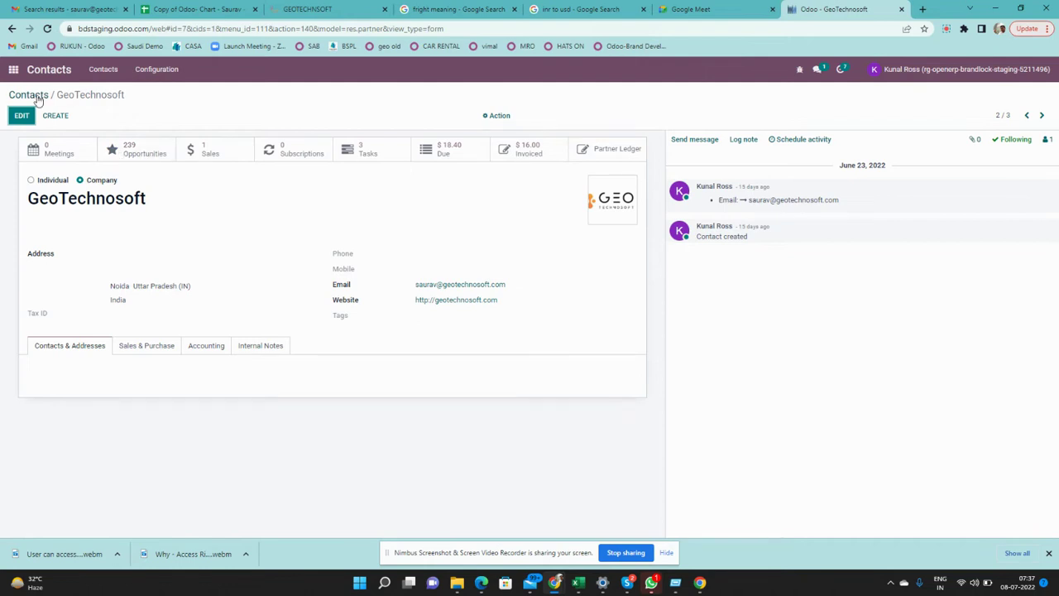
{"action": "left_click", "coordinate": [35, 94]}
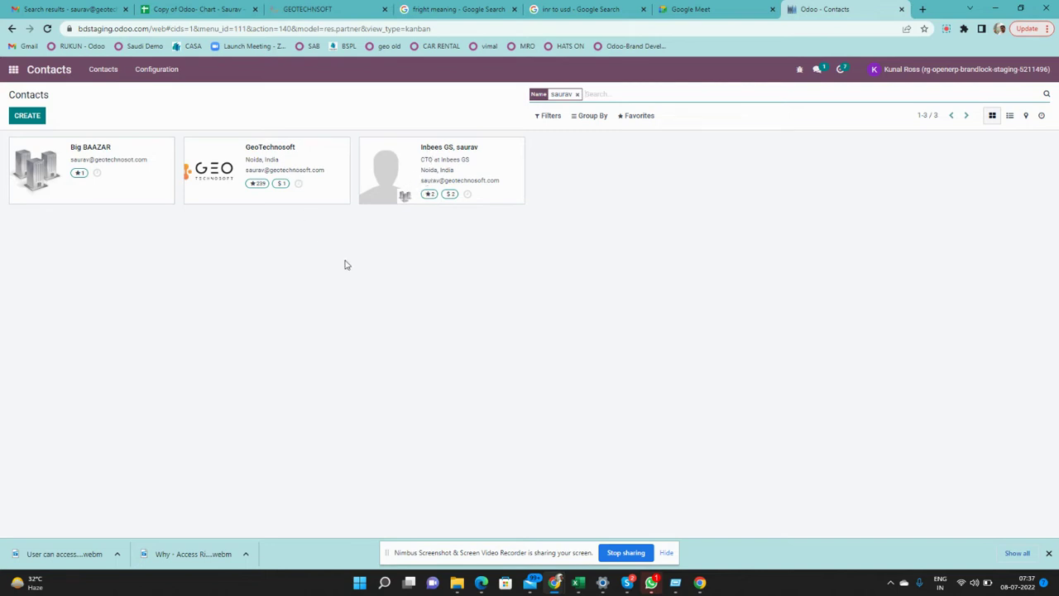
{"action": "left_click", "coordinate": [578, 96]}
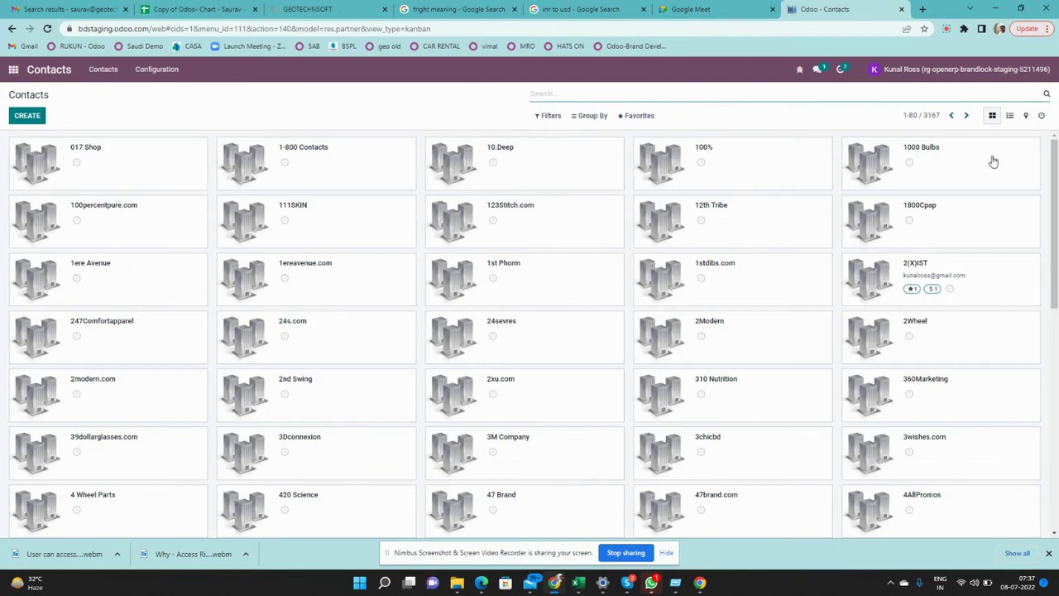
Switch Contacts to list view and add the optional State column
{"action": "left_click", "coordinate": [1011, 117]}
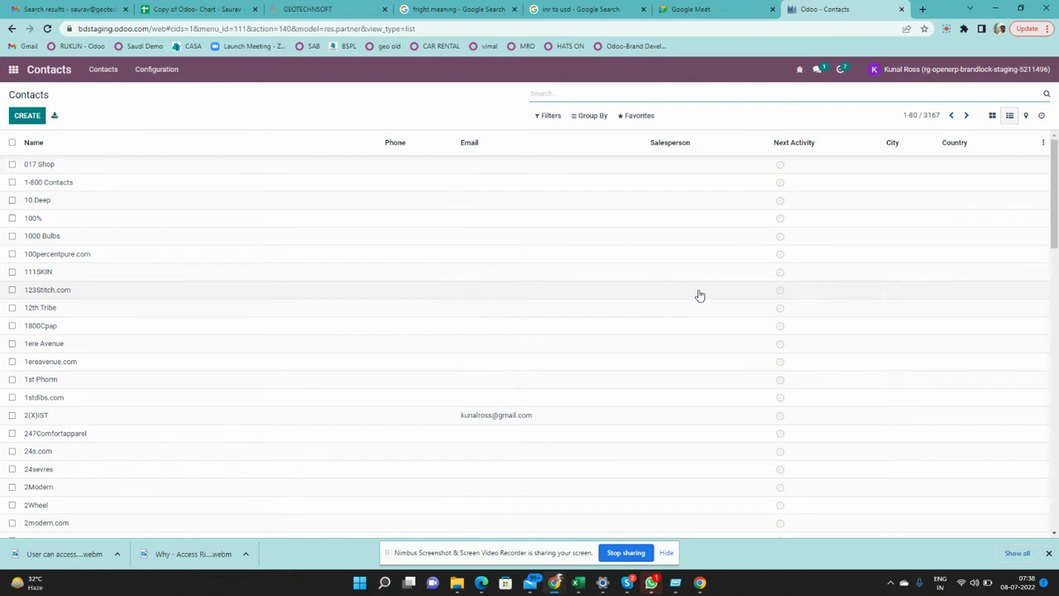
{"action": "left_click", "coordinate": [1044, 144]}
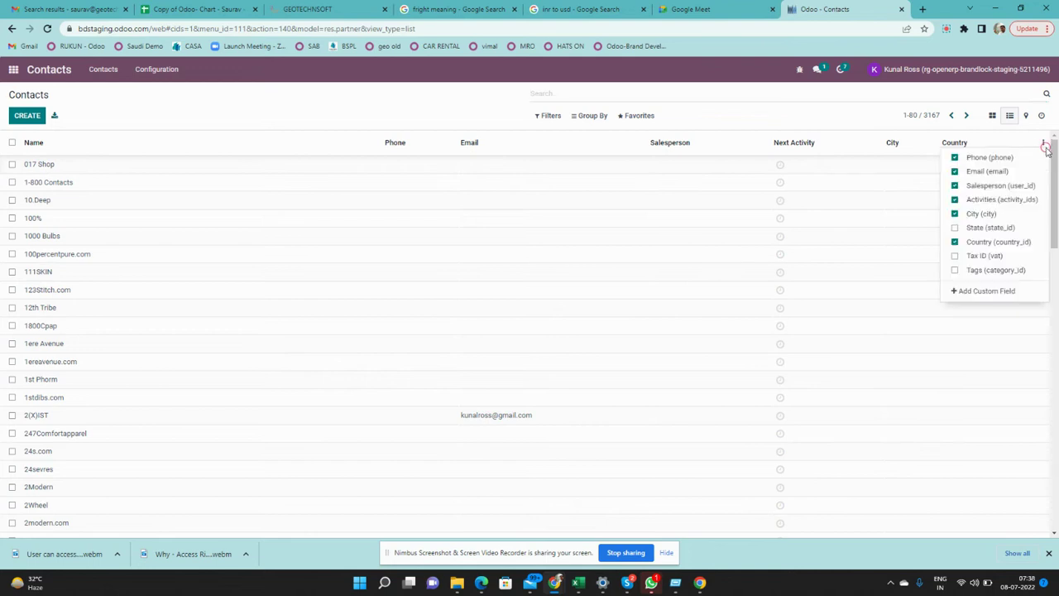
{"action": "left_click", "coordinate": [957, 229]}
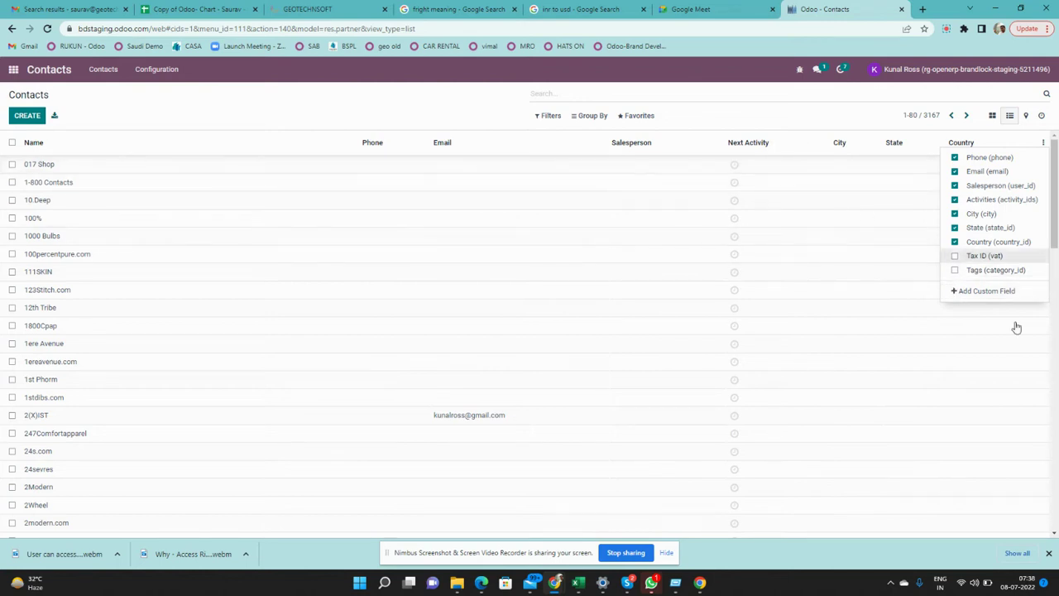
{"action": "left_click", "coordinate": [480, 111]}
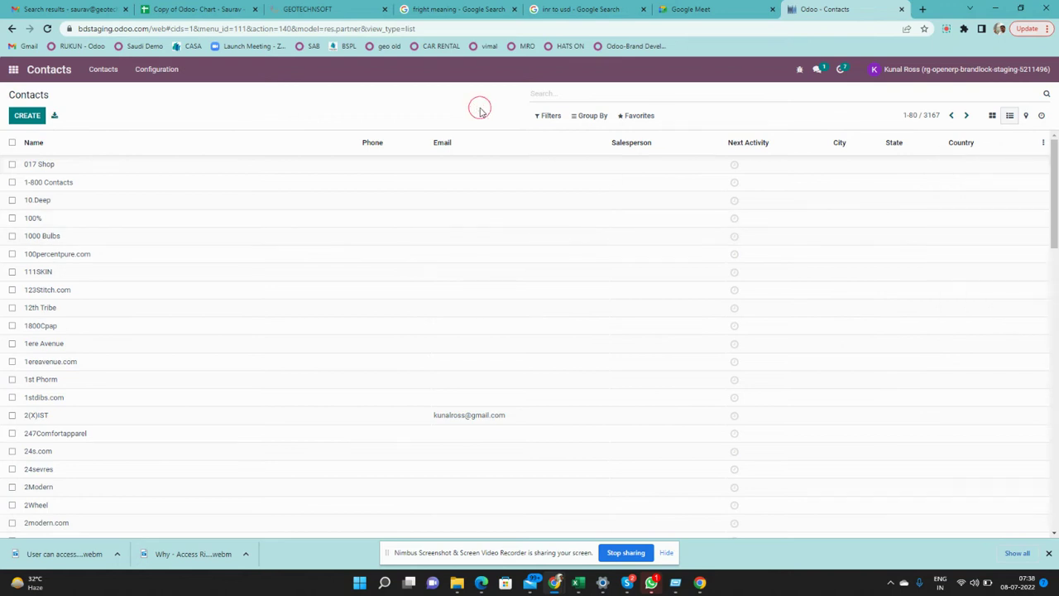
Show the contacts on the world map, then return to the kanban cards
{"action": "left_click", "coordinate": [1025, 117]}
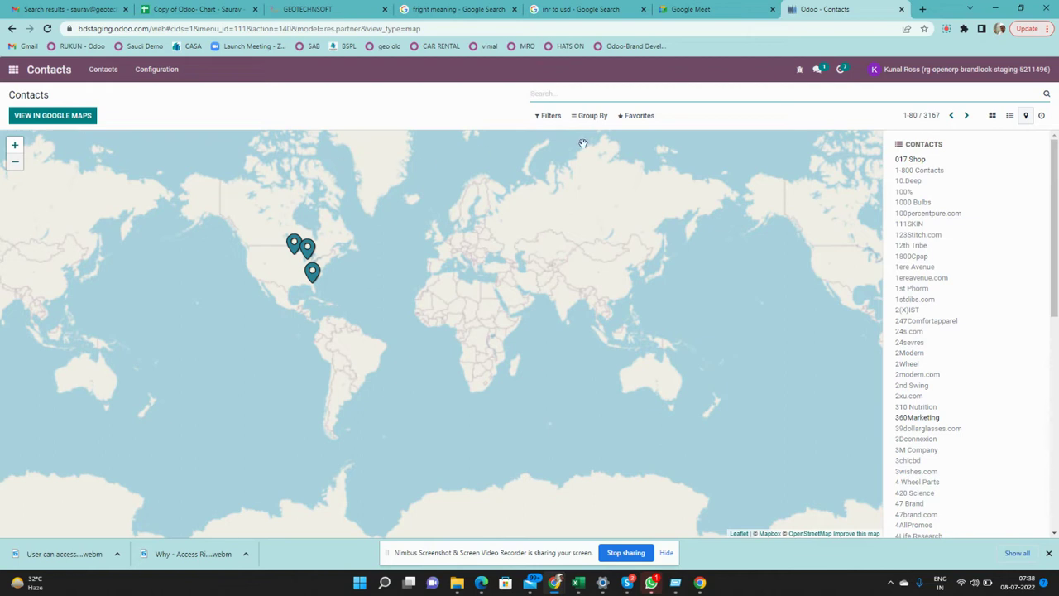
{"action": "left_click", "coordinate": [992, 116]}
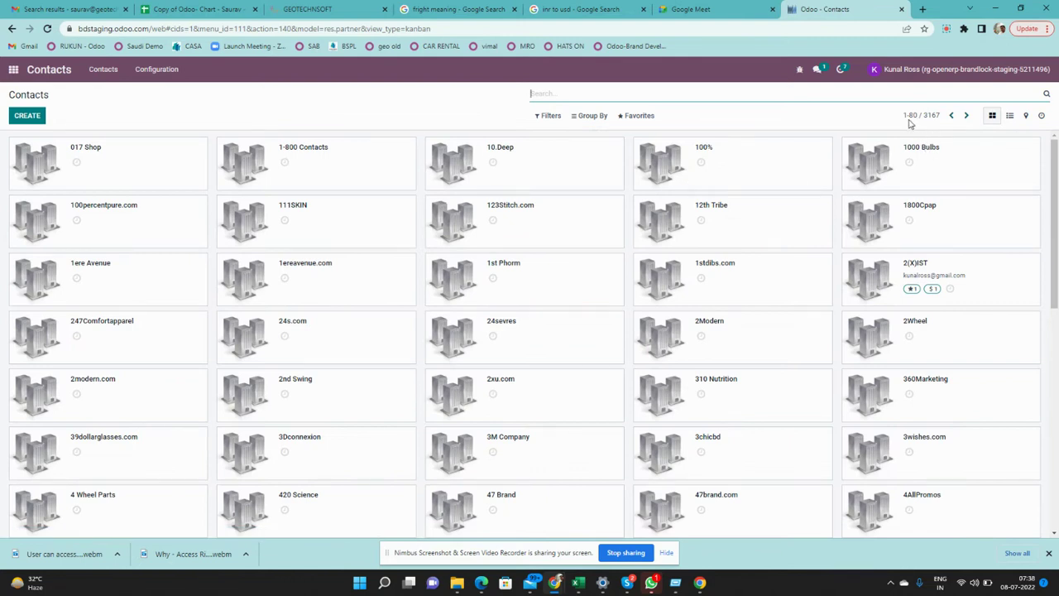
Change the pager's page size from 80 to 1000 records
{"action": "left_click", "coordinate": [911, 117]}
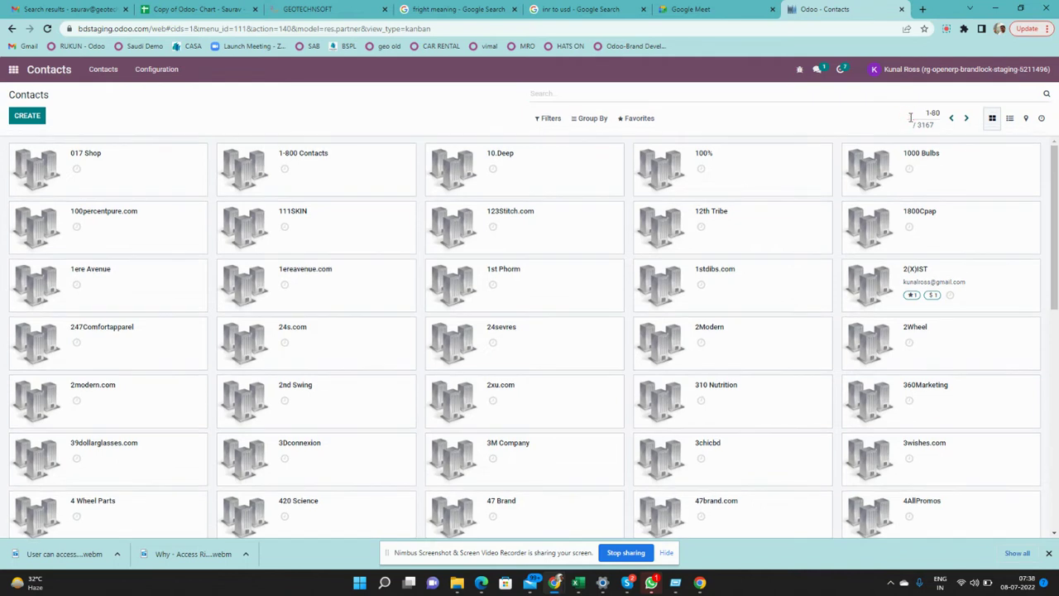
{"action": "double_click", "coordinate": [936, 114]}
{"action": "type", "text": "100"}
{"action": "key", "text": "Return"}
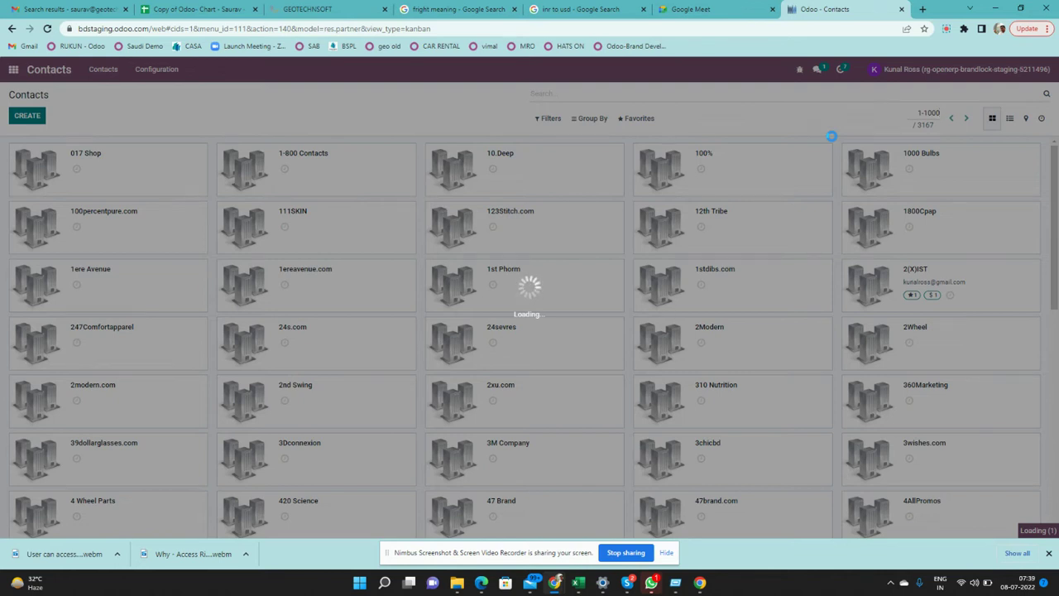
Dismiss the browser downloads bar, check the loaded cards, and focus the search box
{"action": "left_click", "coordinate": [1049, 555]}
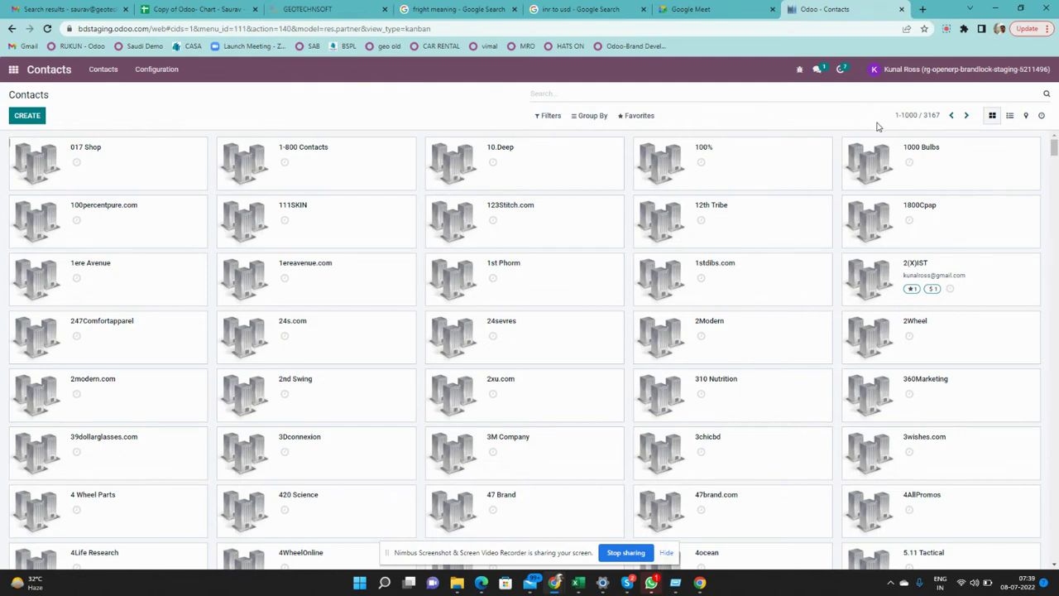
{"action": "scroll", "coordinate": [738, 358], "scroll_direction": "down", "scroll_amount": 20}
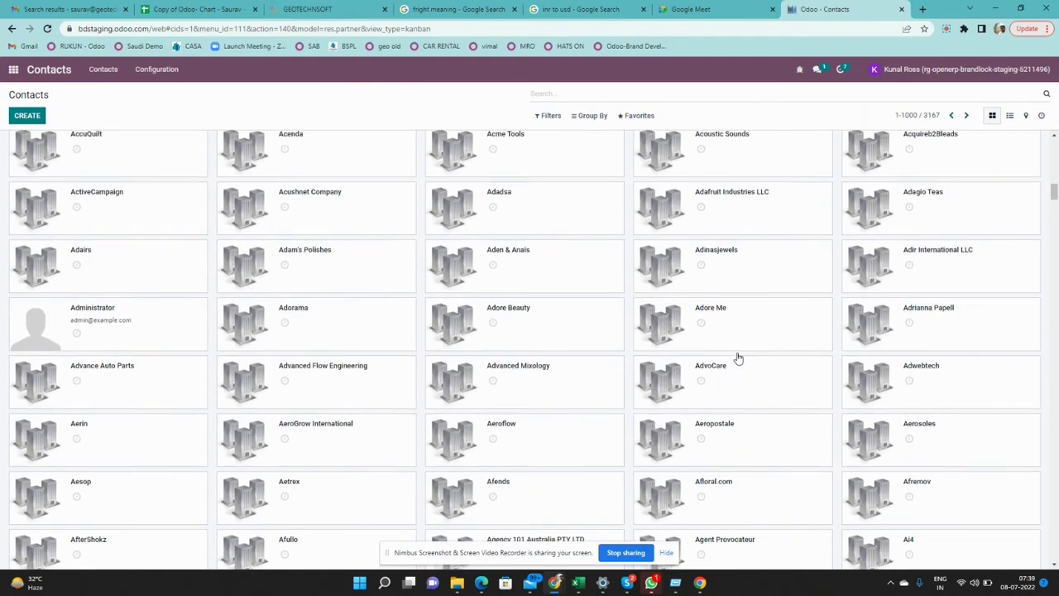
{"action": "scroll", "coordinate": [738, 358], "scroll_direction": "up", "scroll_amount": 20}
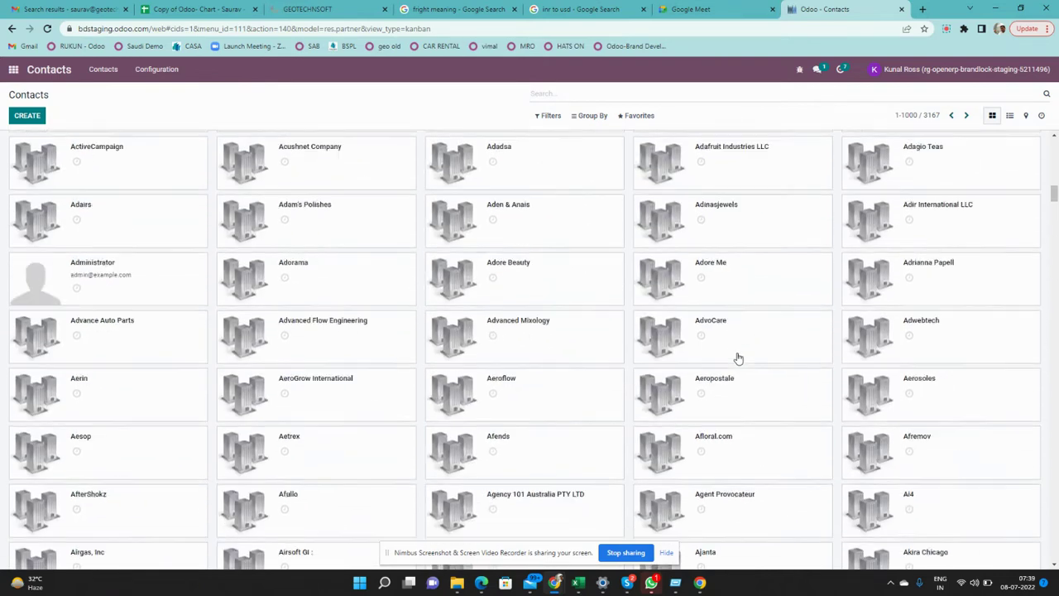
{"action": "left_click", "coordinate": [558, 95]}
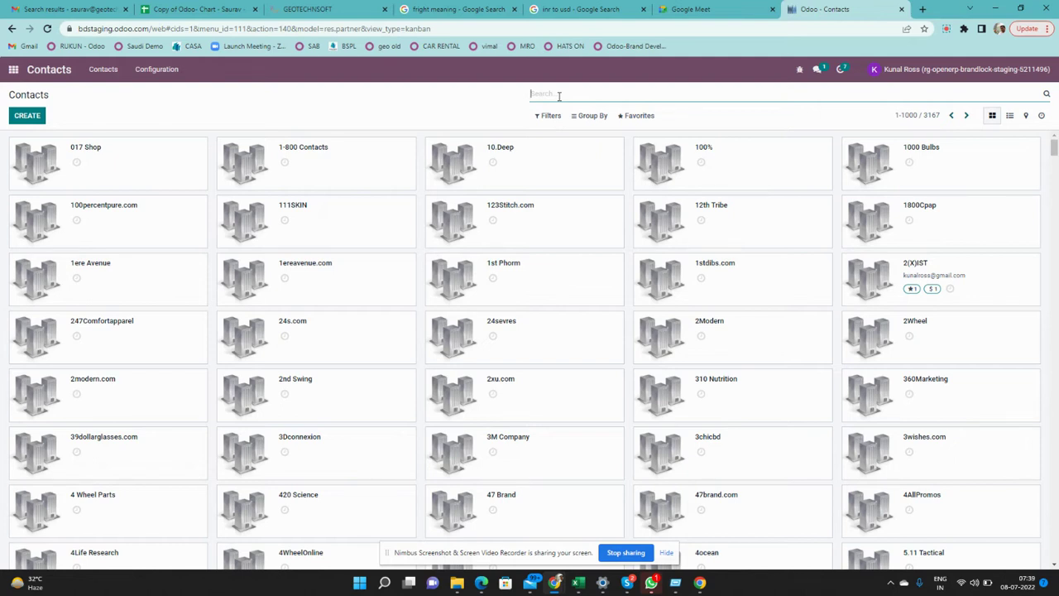
Type 'sa' in the Contacts search box to bring up the search suggestions
{"action": "type", "text": "sau"}
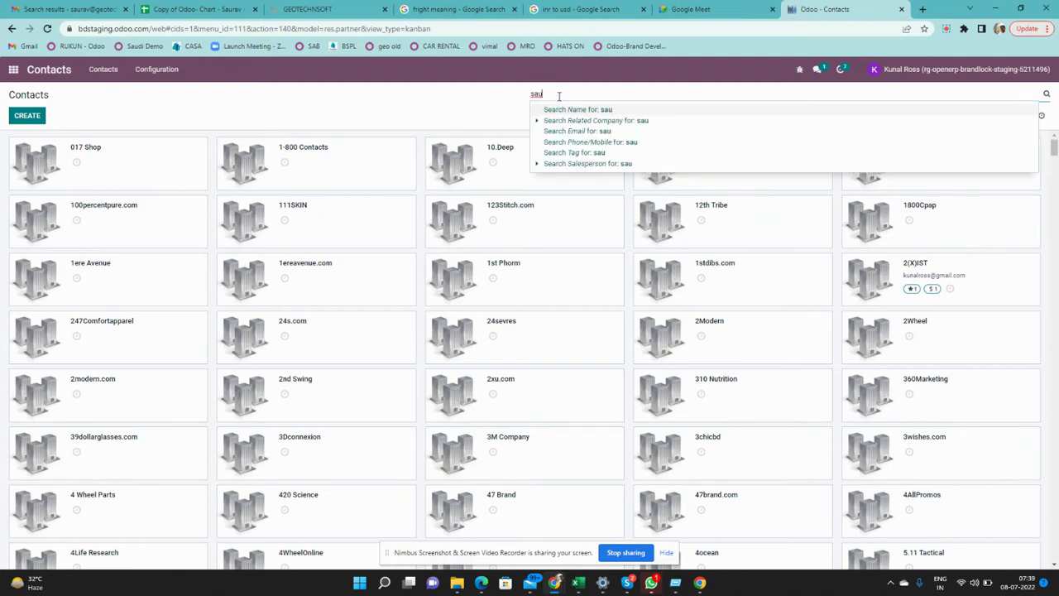
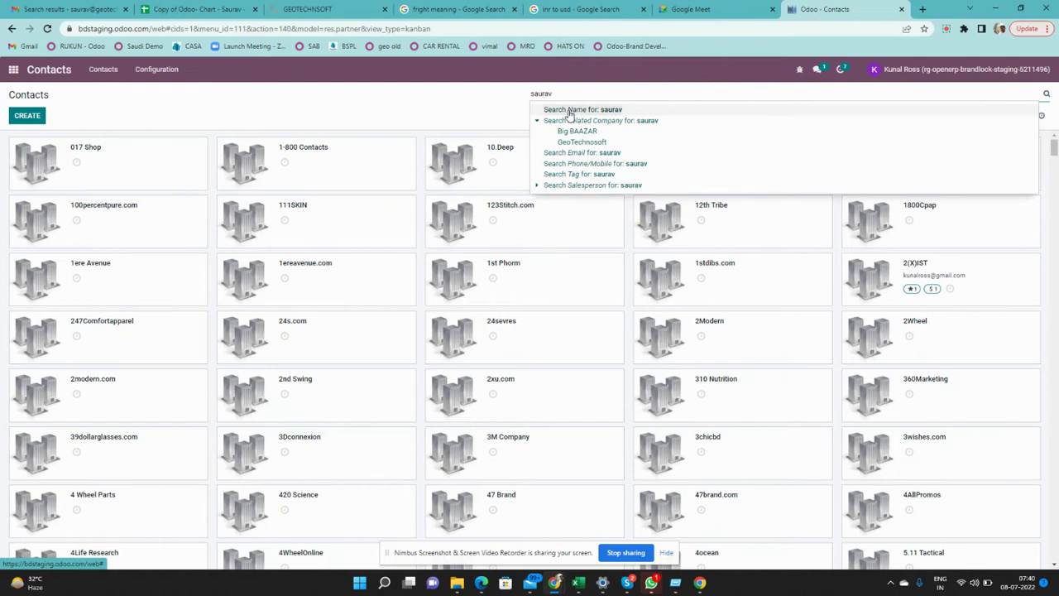
Try a name search and an e-mail search on contacts, then clear both facets
{"action": "left_click", "coordinate": [569, 111]}
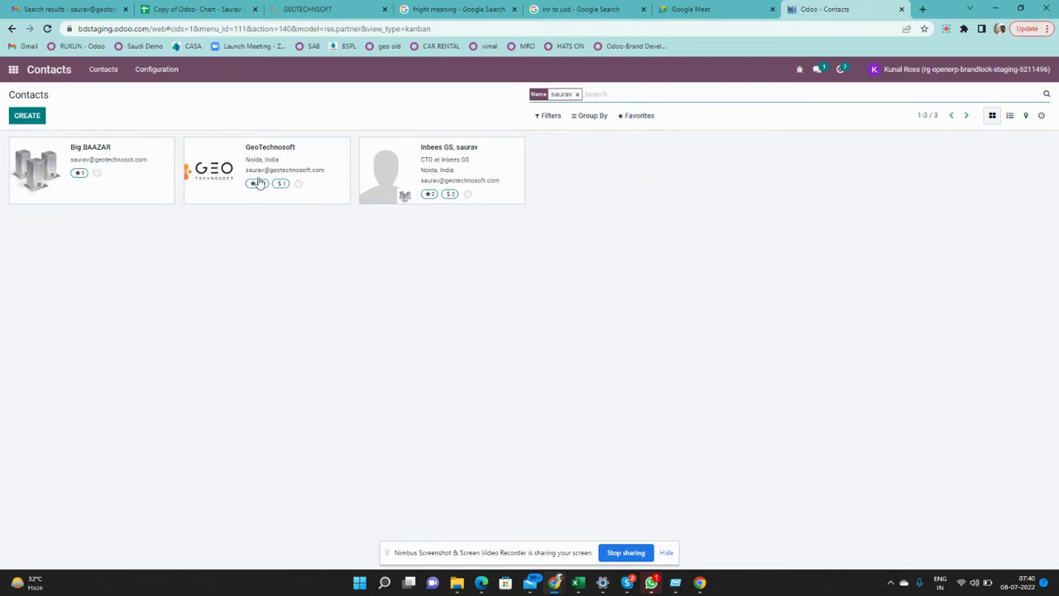
{"action": "left_click", "coordinate": [577, 95]}
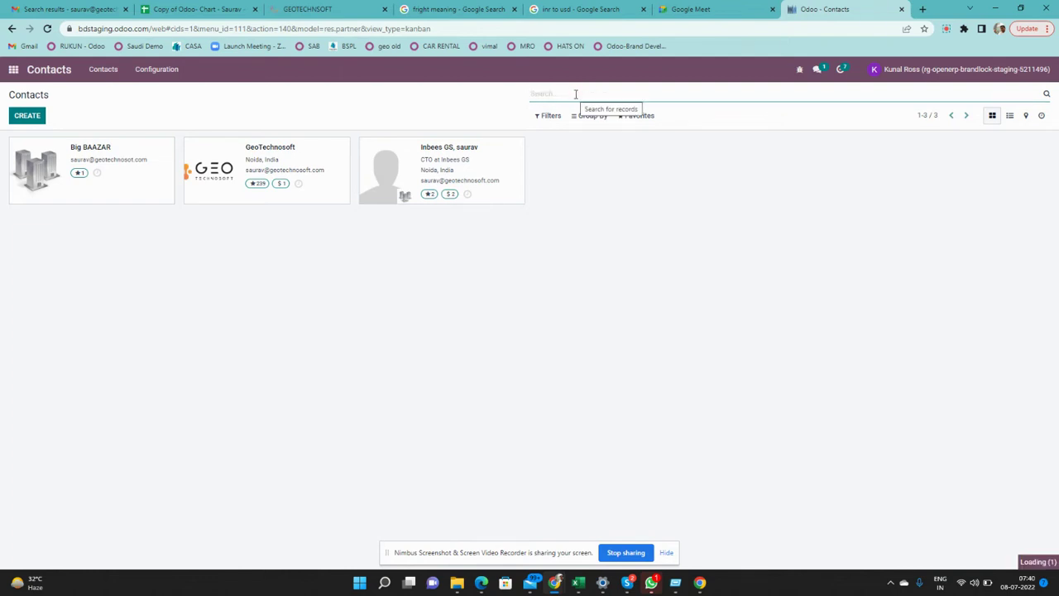
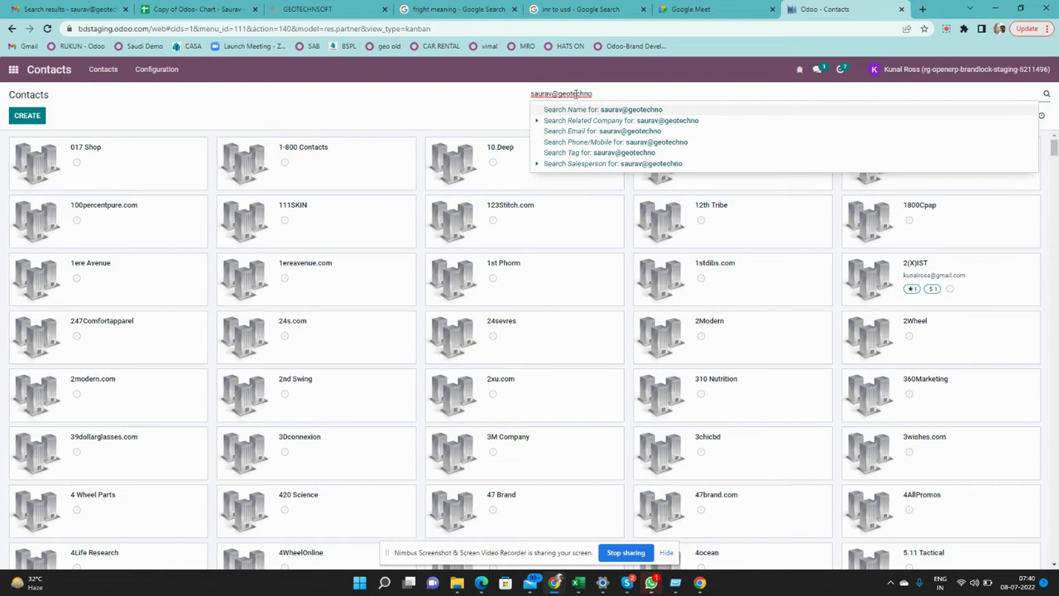
{"action": "key", "text": "Return"}
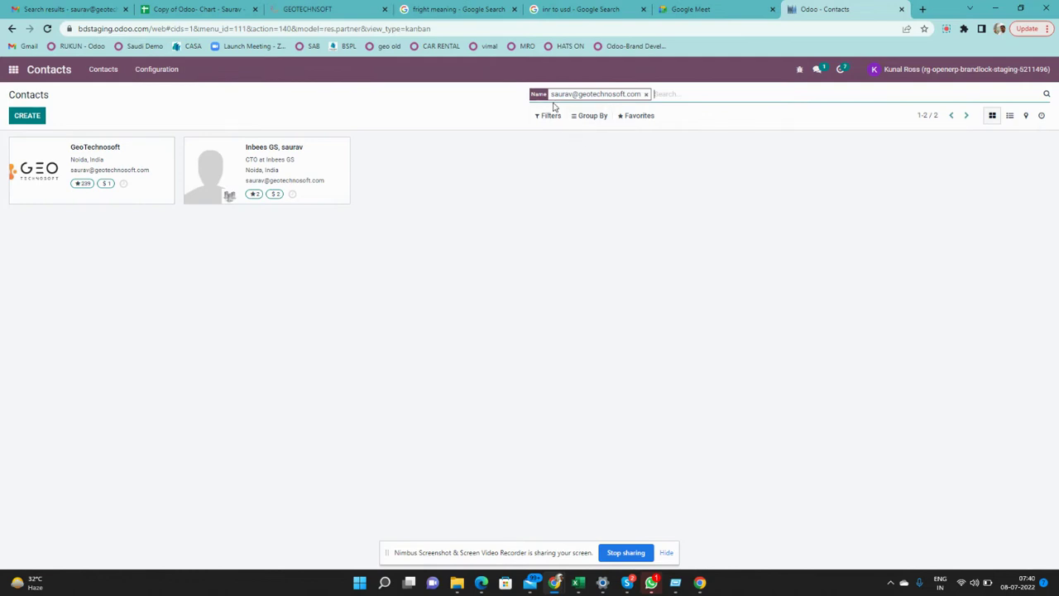
{"action": "left_click", "coordinate": [645, 96]}
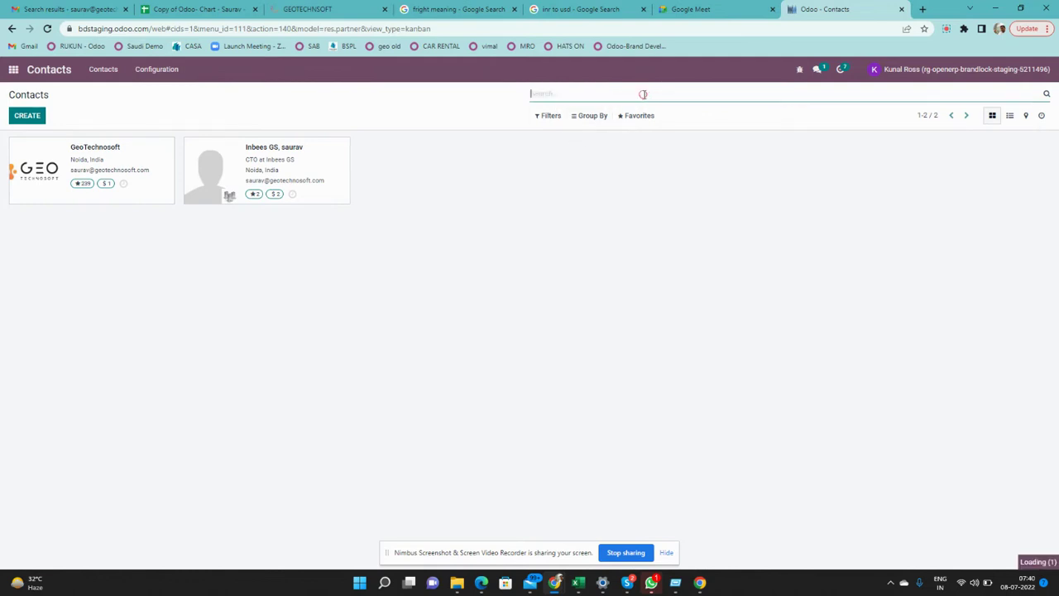
Change the pager from 1000 to 80 records per page (1-80 of 3167)
{"action": "left_click", "coordinate": [922, 117]}
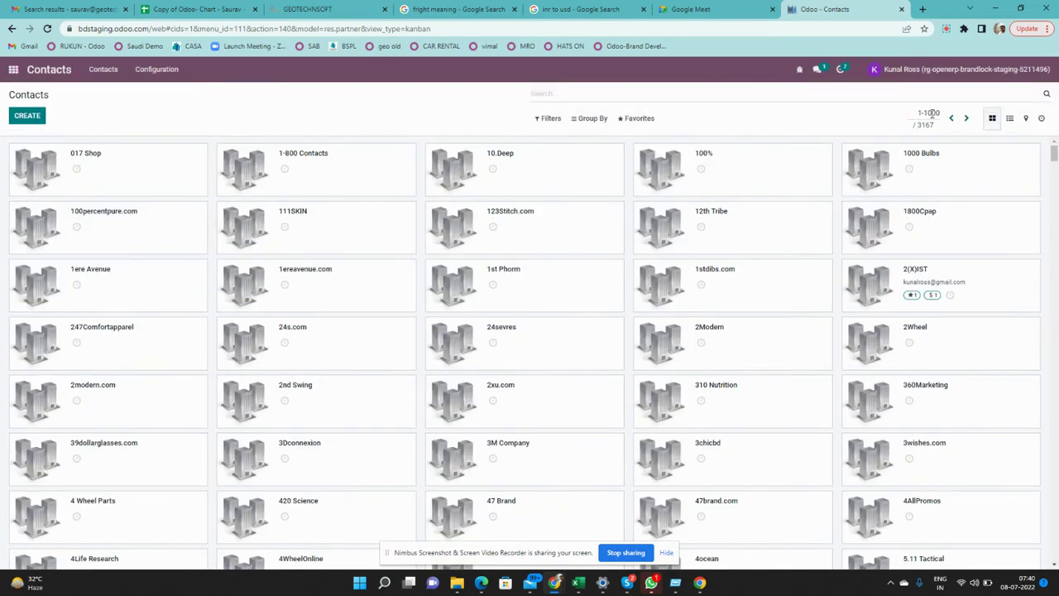
{"action": "left_click_drag", "start_coordinate": [927, 114], "coordinate": [948, 118]}
{"action": "type", "text": "8"}
{"action": "key", "text": "Return"}
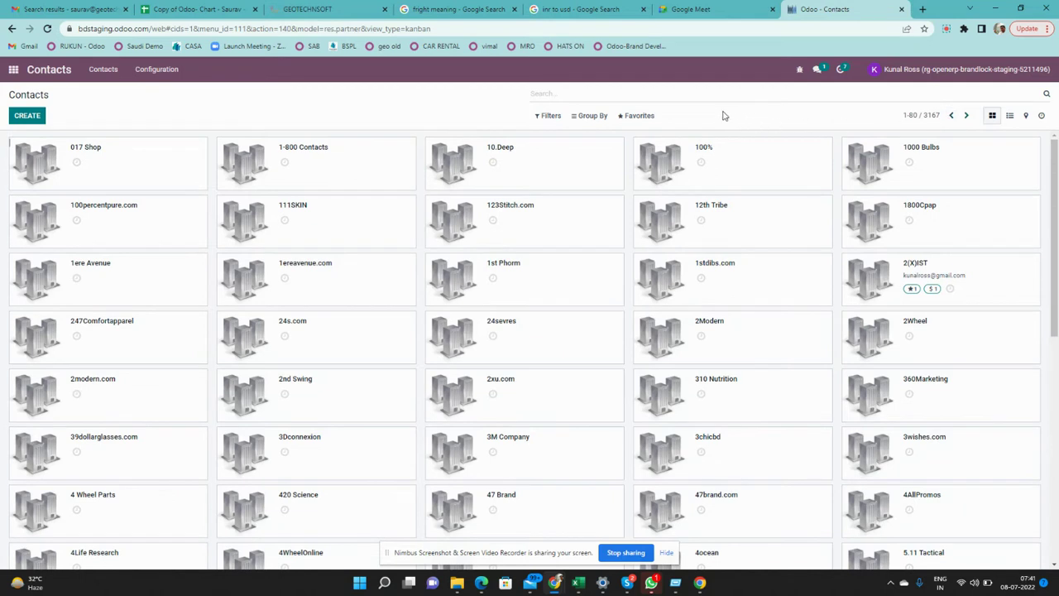
{"action": "left_click", "coordinate": [594, 96]}
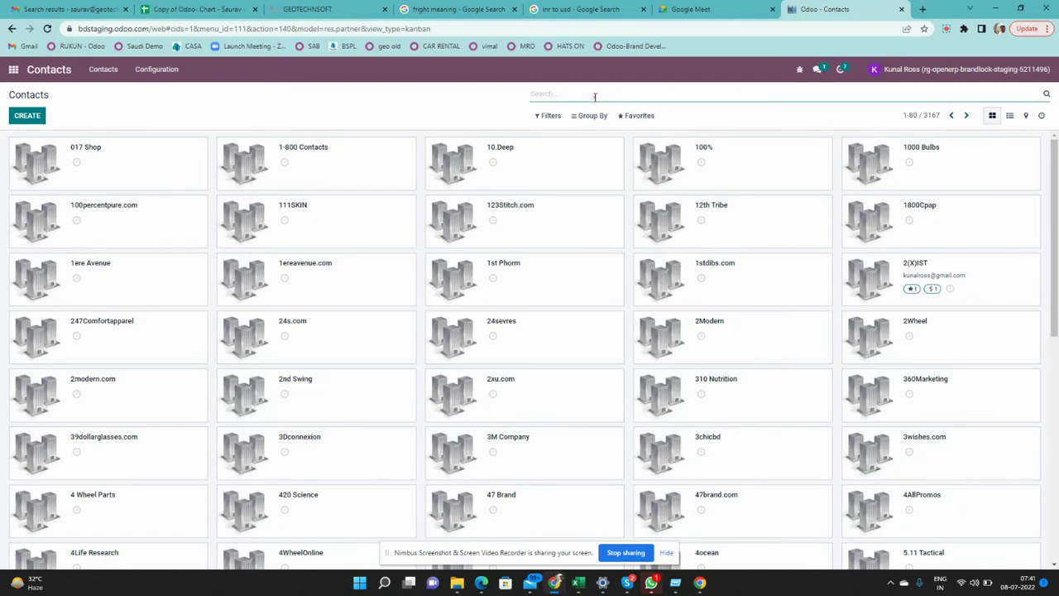
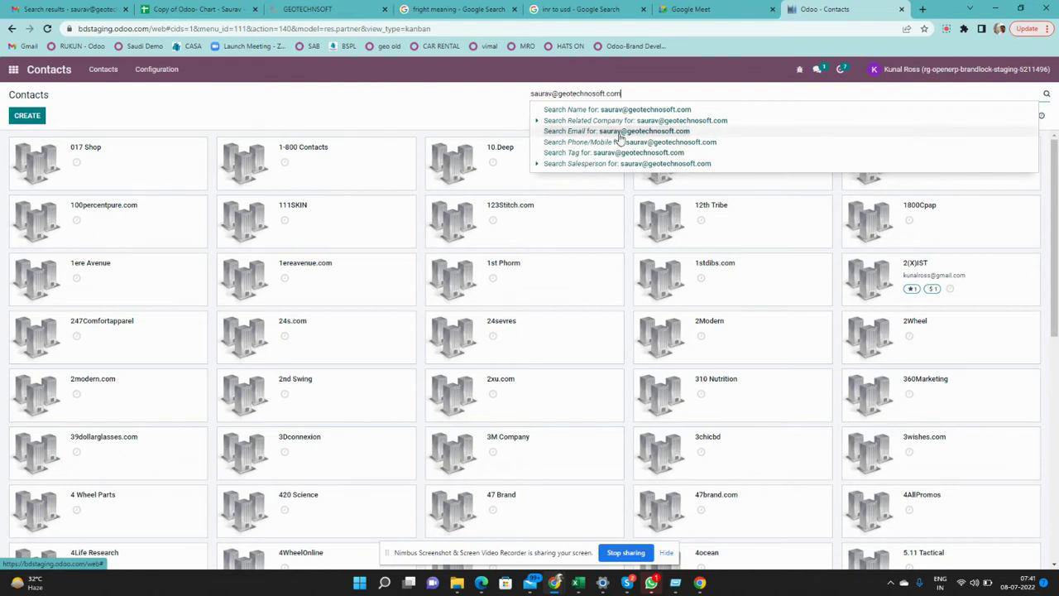
{"action": "left_click", "coordinate": [621, 133]}
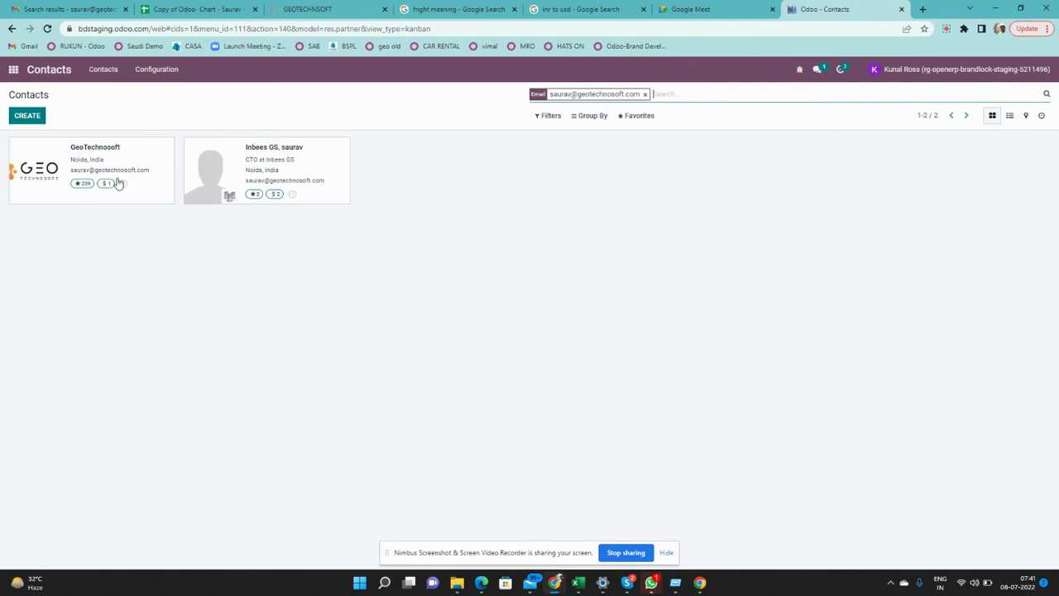
{"action": "left_click", "coordinate": [646, 94]}
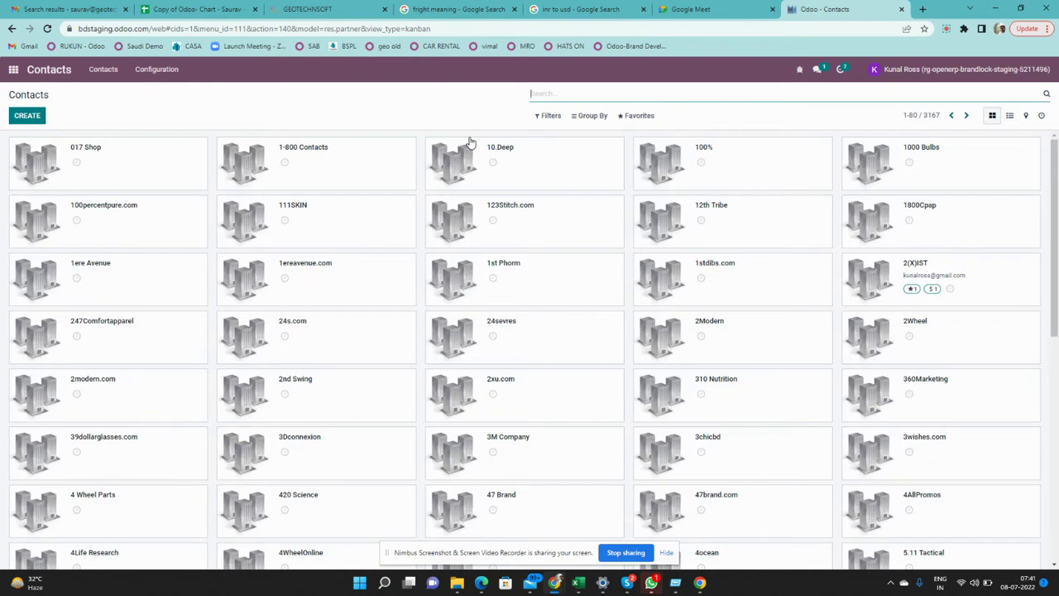
{"action": "left_click", "coordinate": [557, 119]}
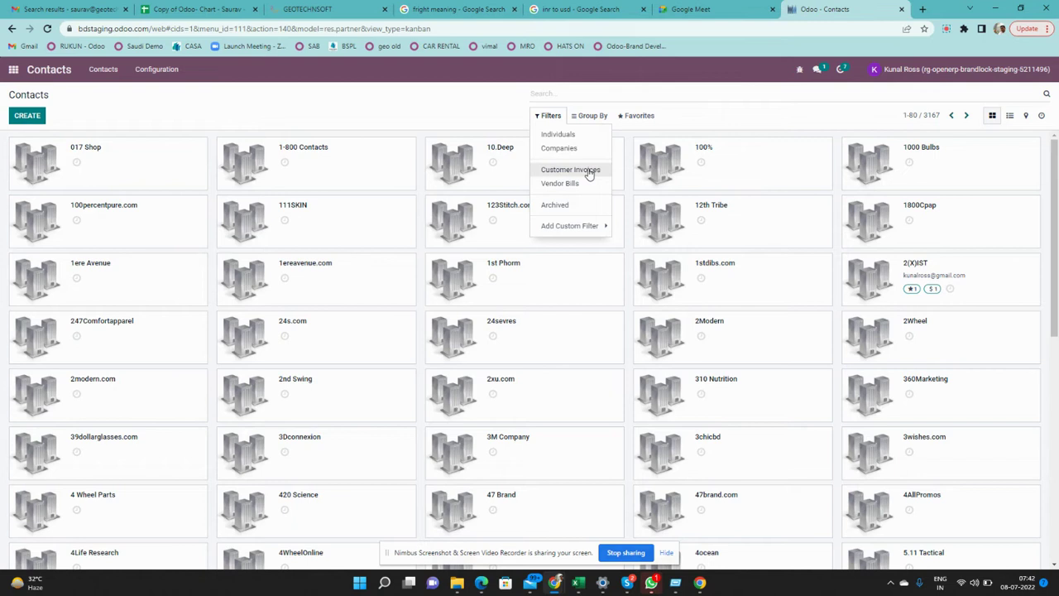
{"action": "left_click", "coordinate": [588, 171]}
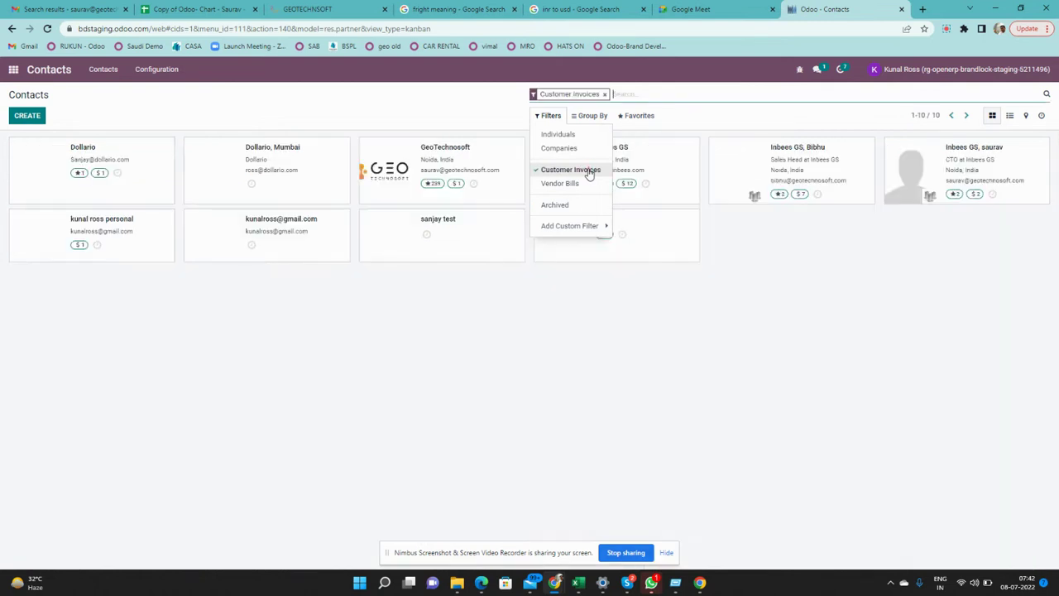
{"action": "left_click", "coordinate": [406, 346]}
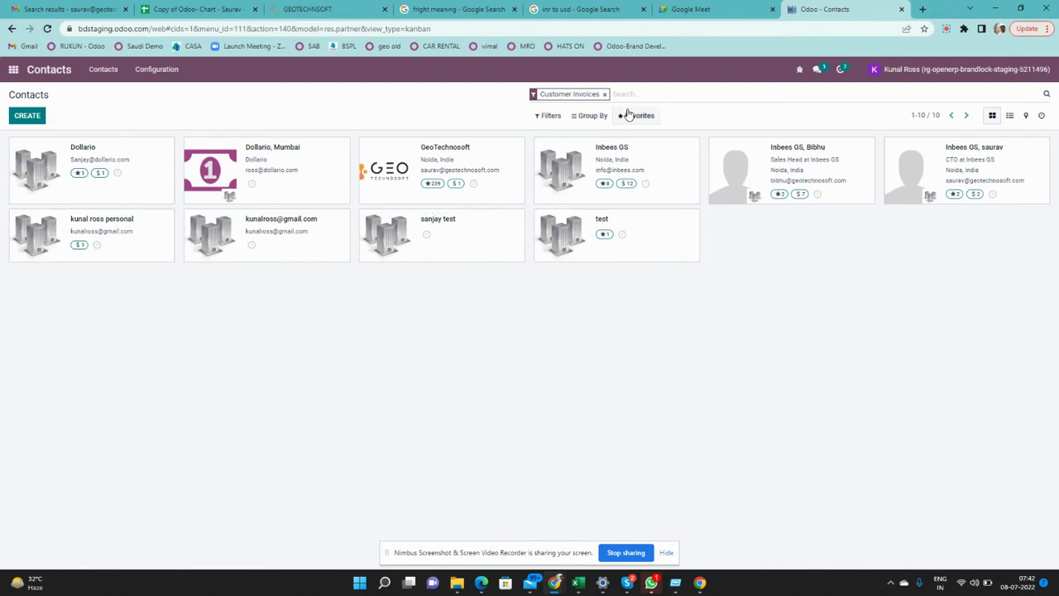
{"action": "left_click", "coordinate": [605, 94]}
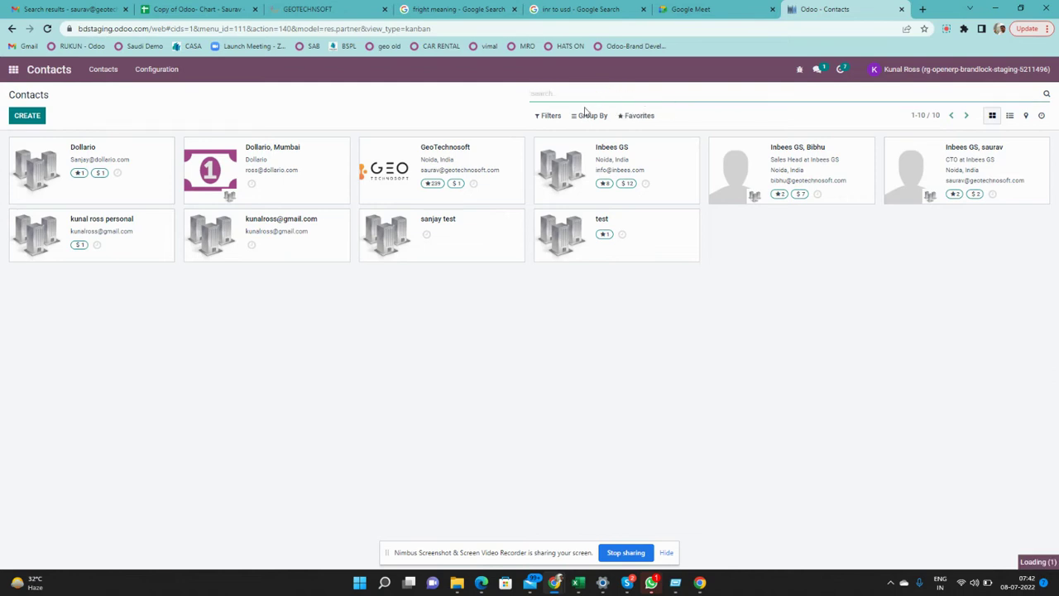
{"action": "left_click", "coordinate": [560, 119]}
{"action": "left_click", "coordinate": [560, 184]}
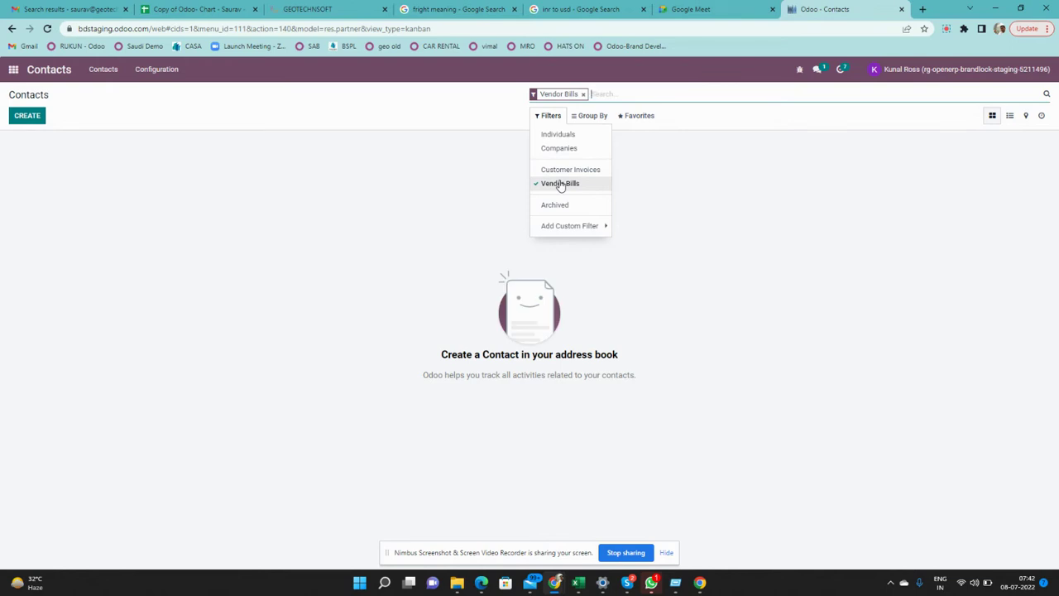
{"action": "left_click", "coordinate": [559, 182]}
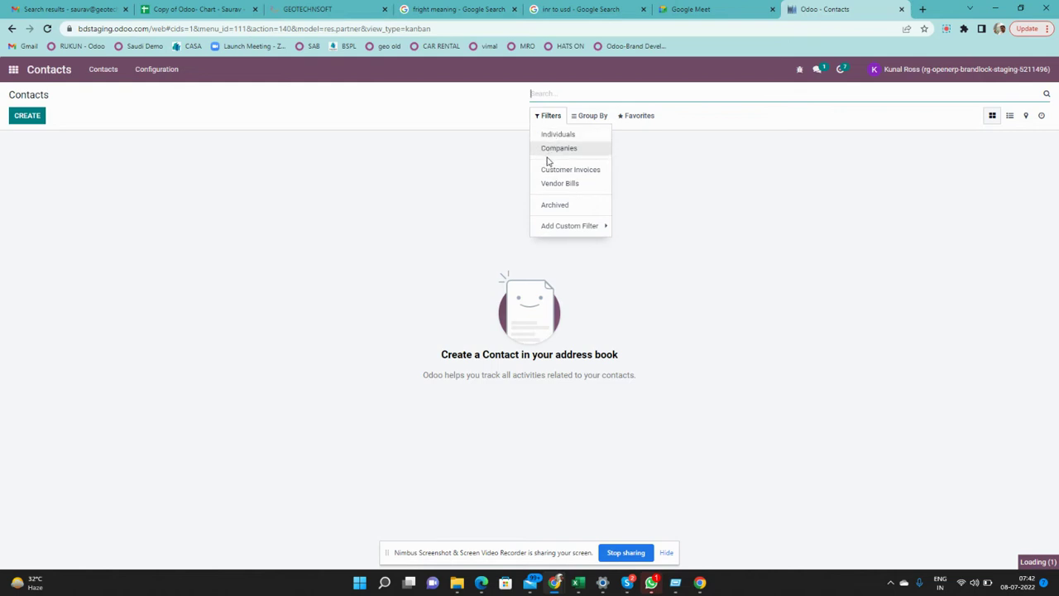
{"action": "left_click", "coordinate": [559, 152]}
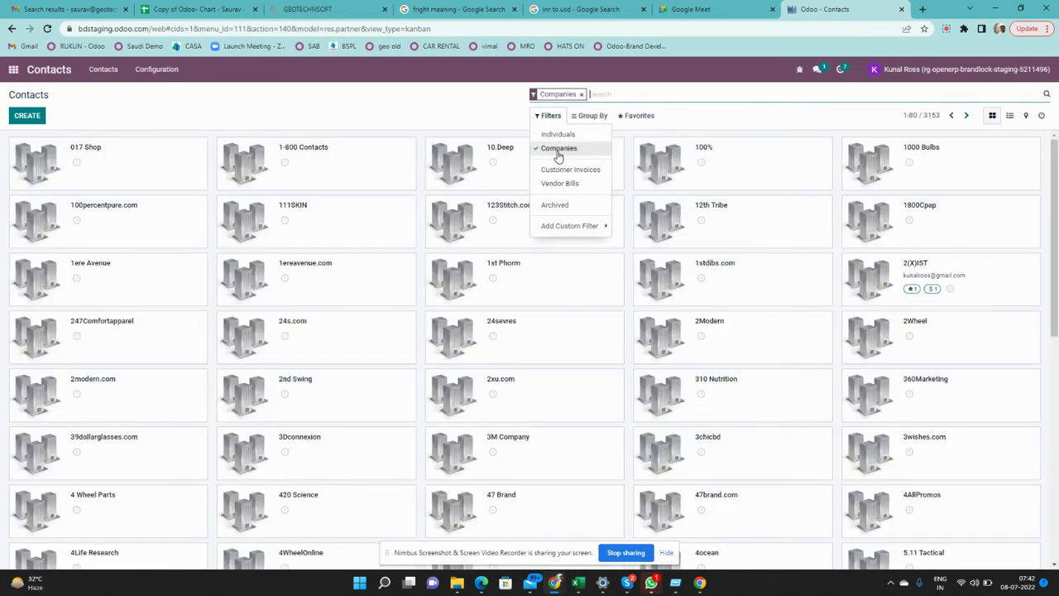
{"action": "left_click", "coordinate": [559, 138]}
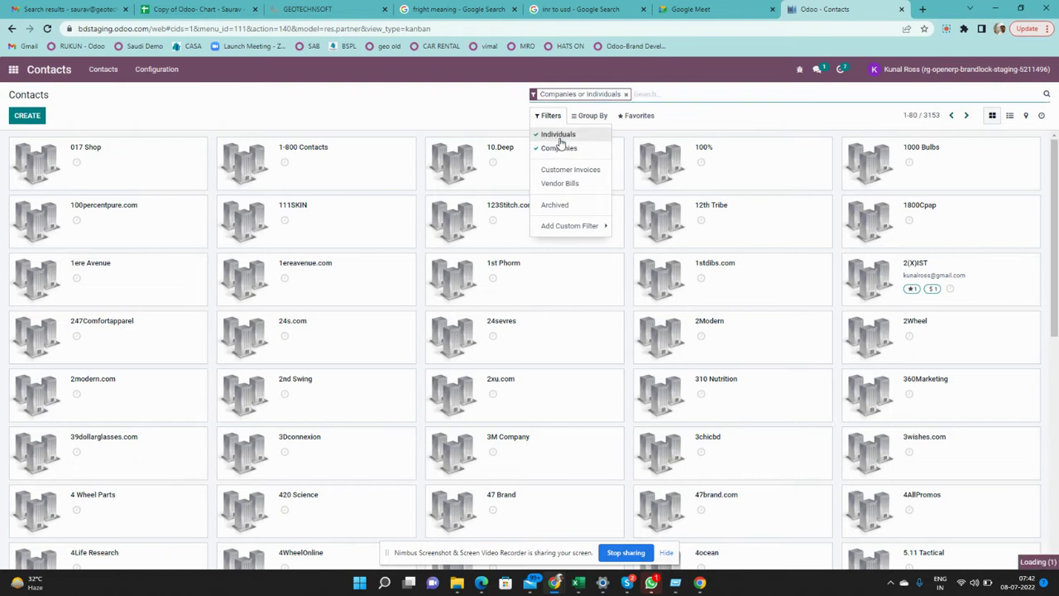
{"action": "left_click", "coordinate": [559, 148]}
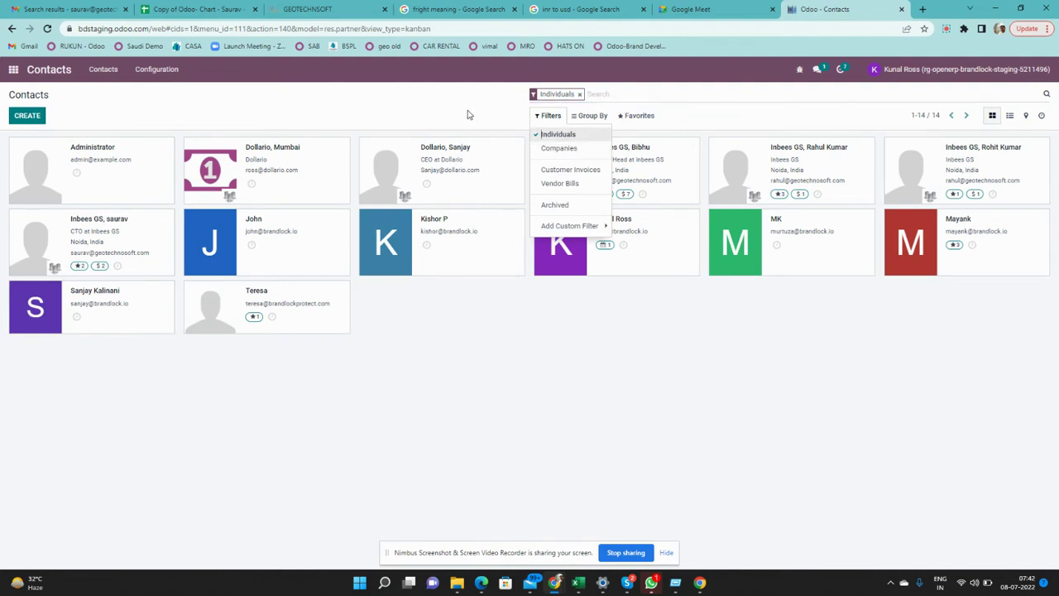
{"action": "left_click", "coordinate": [467, 115]}
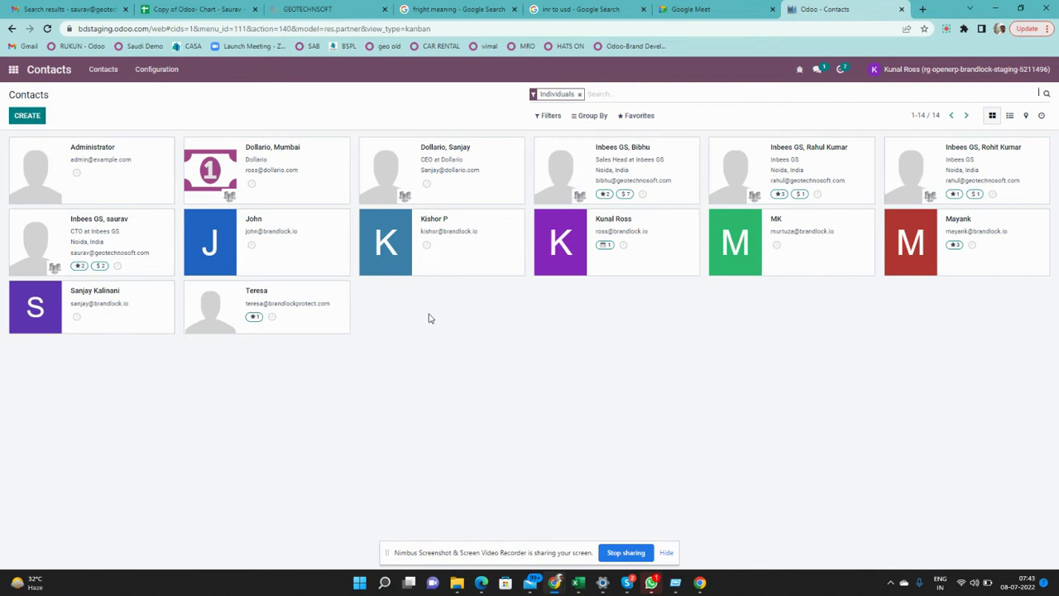
{"action": "left_click", "coordinate": [580, 94]}
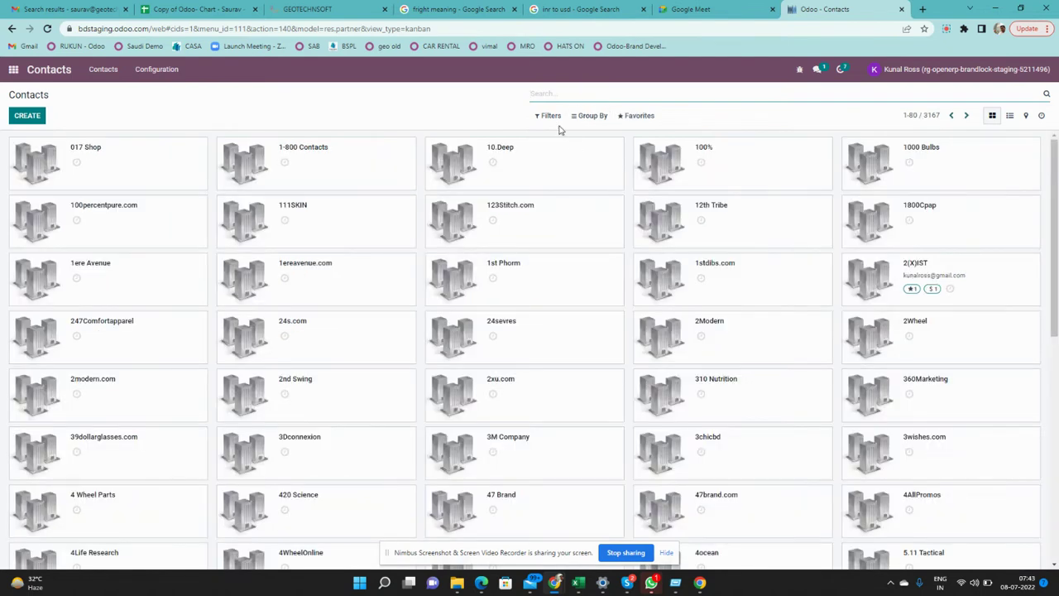
Group the contacts by Salesperson briefly, then remove that grouping
{"action": "left_click", "coordinate": [591, 117]}
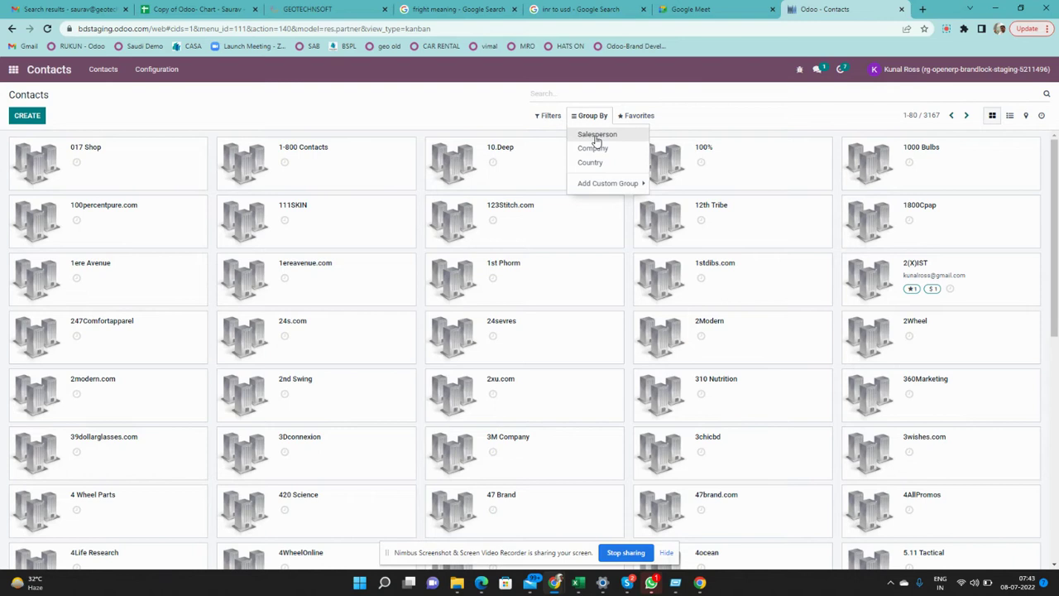
{"action": "left_click", "coordinate": [597, 136]}
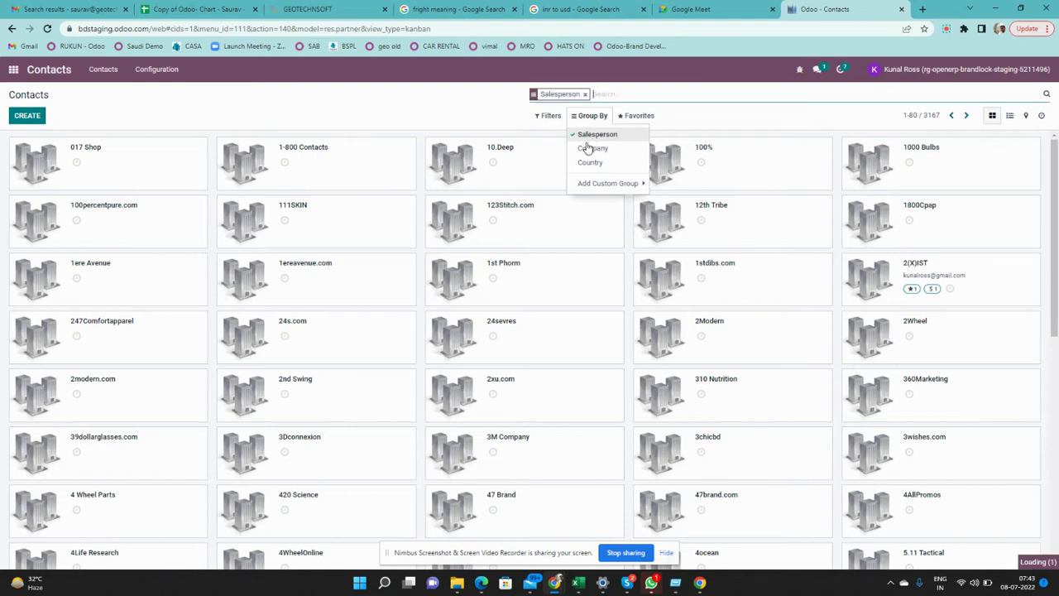
{"action": "left_click", "coordinate": [503, 112]}
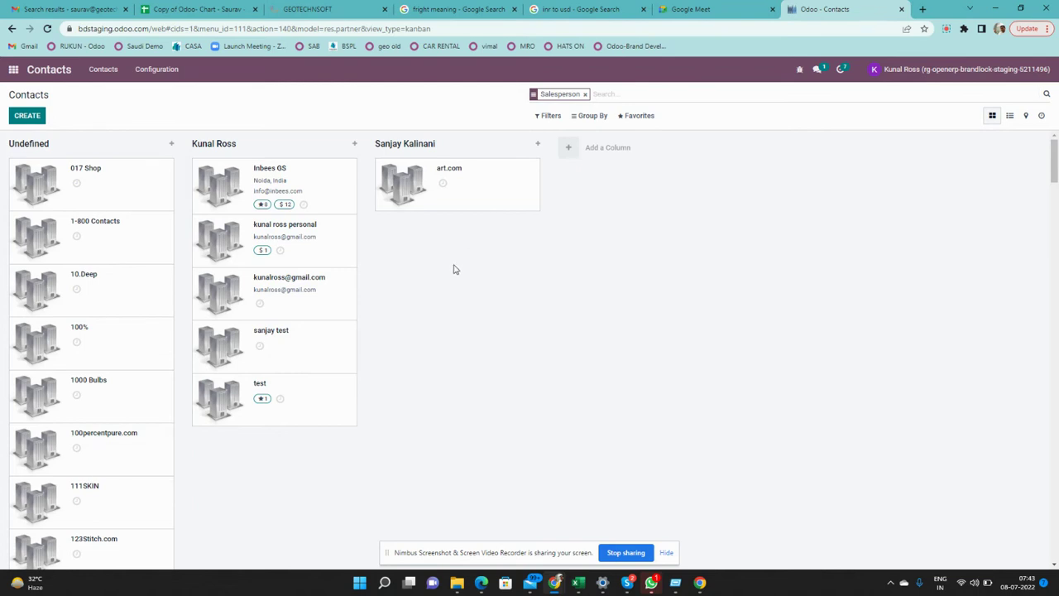
{"action": "left_click", "coordinate": [585, 93]}
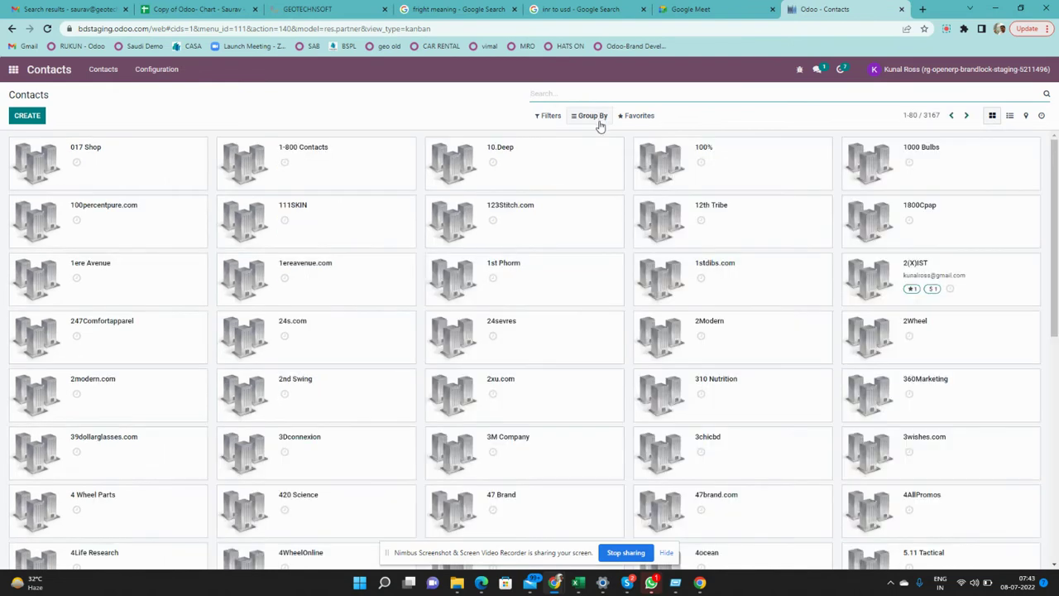
Add a custom City grouping so cards show Noida, North Bergen, Patna and unassigned columns
{"action": "left_click", "coordinate": [596, 118]}
{"action": "left_click", "coordinate": [598, 182]}
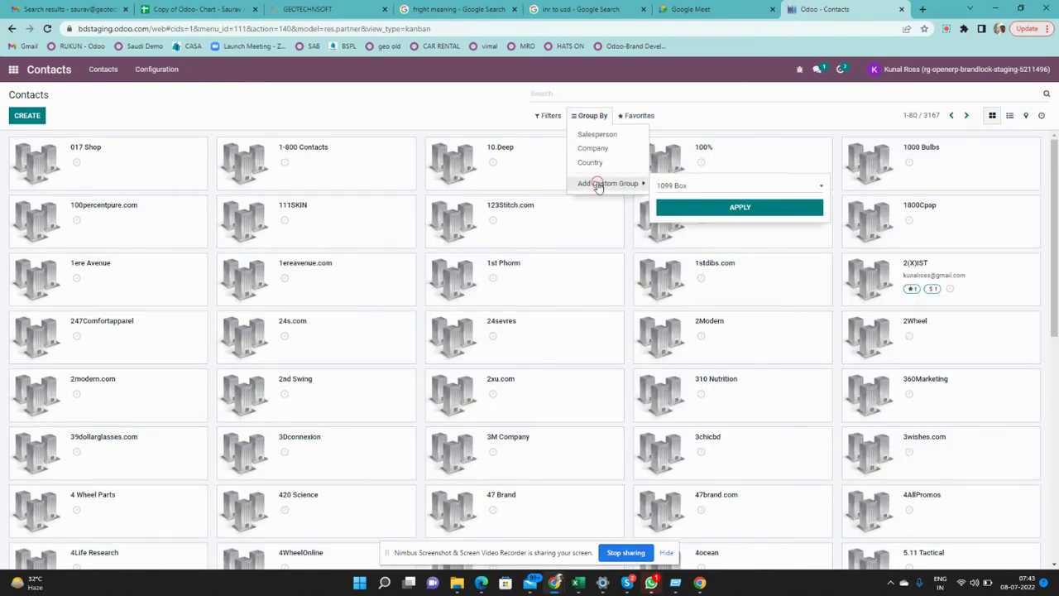
{"action": "left_click", "coordinate": [711, 192]}
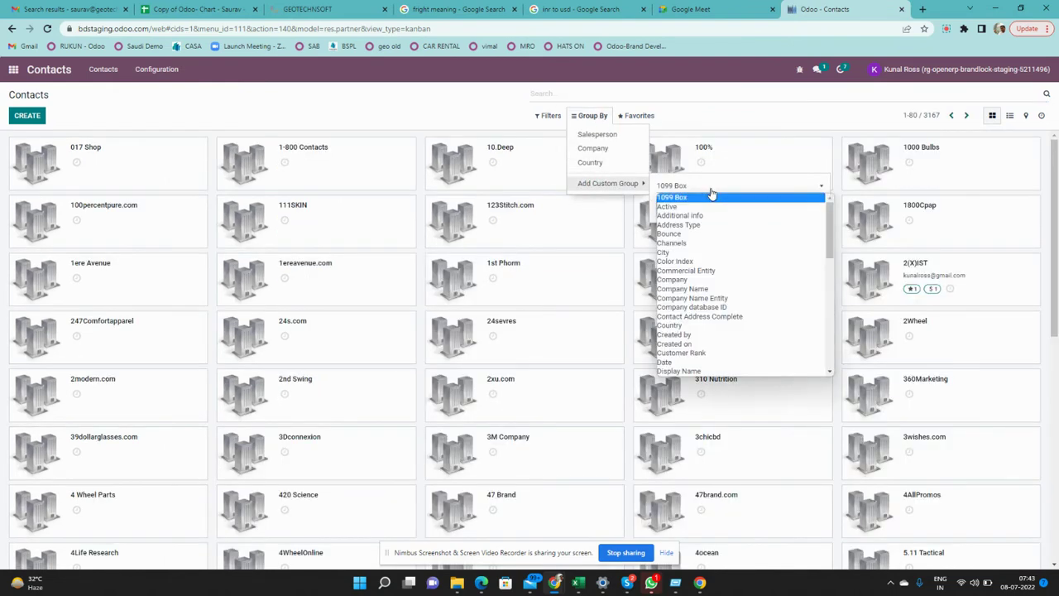
{"action": "left_click", "coordinate": [706, 254]}
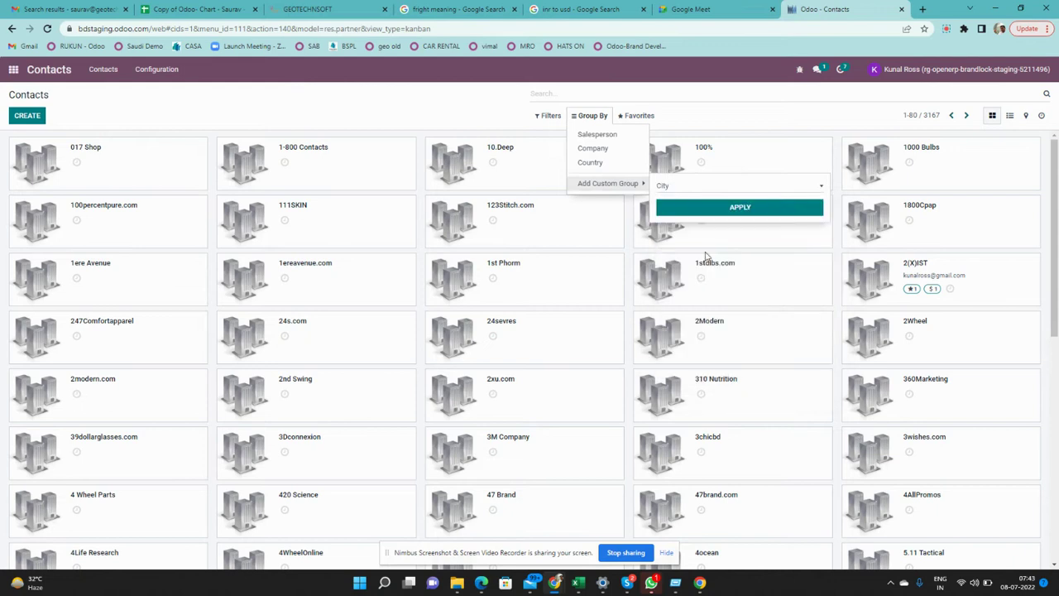
{"action": "left_click", "coordinate": [705, 210]}
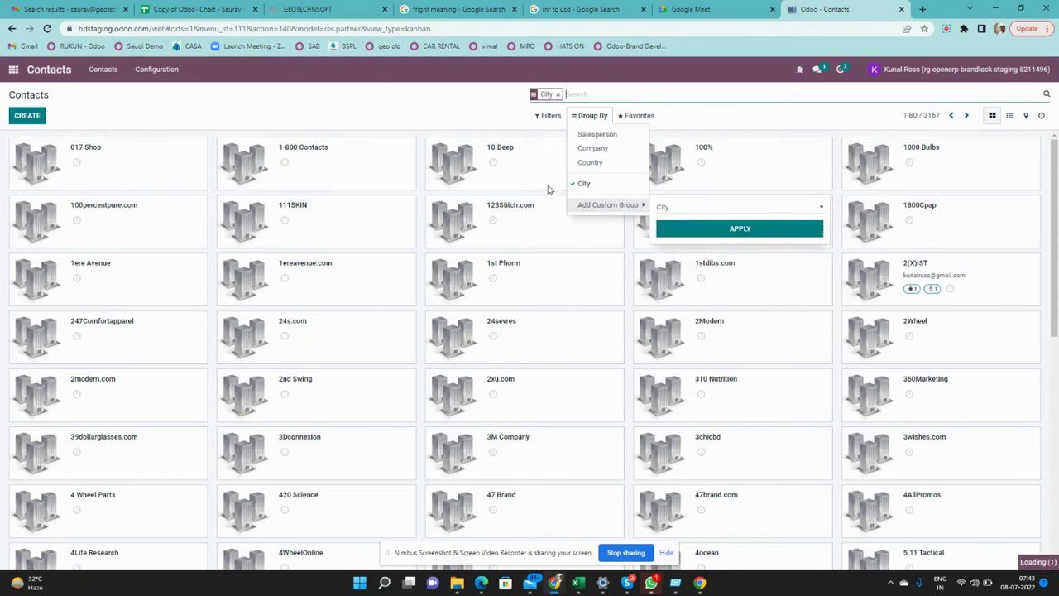
{"action": "left_click", "coordinate": [447, 106]}
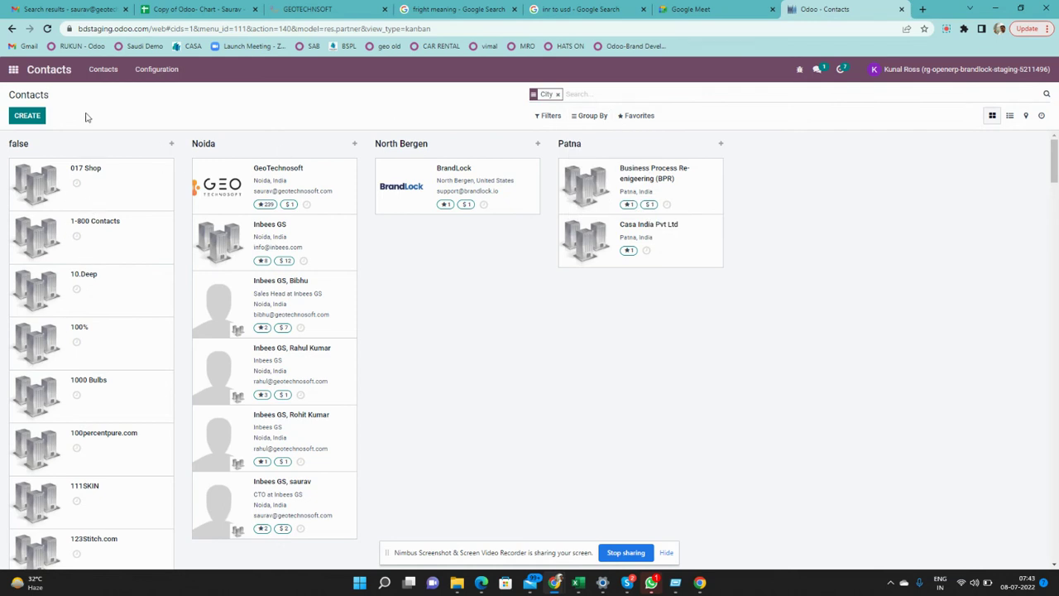
{"action": "scroll", "coordinate": [100, 295], "scroll_direction": "down", "scroll_amount": 5}
{"action": "scroll", "coordinate": [100, 295], "scroll_direction": "up", "scroll_amount": 5}
Switch to list view and expand the Noida, North Bergen and Patna city groups
{"action": "left_click", "coordinate": [1010, 123]}
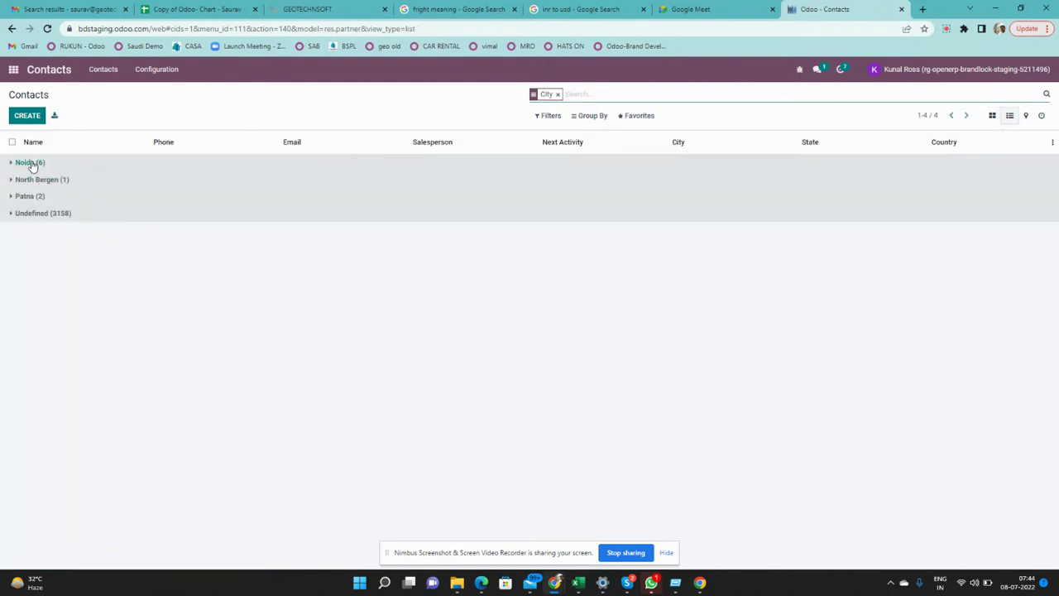
{"action": "left_click", "coordinate": [30, 163]}
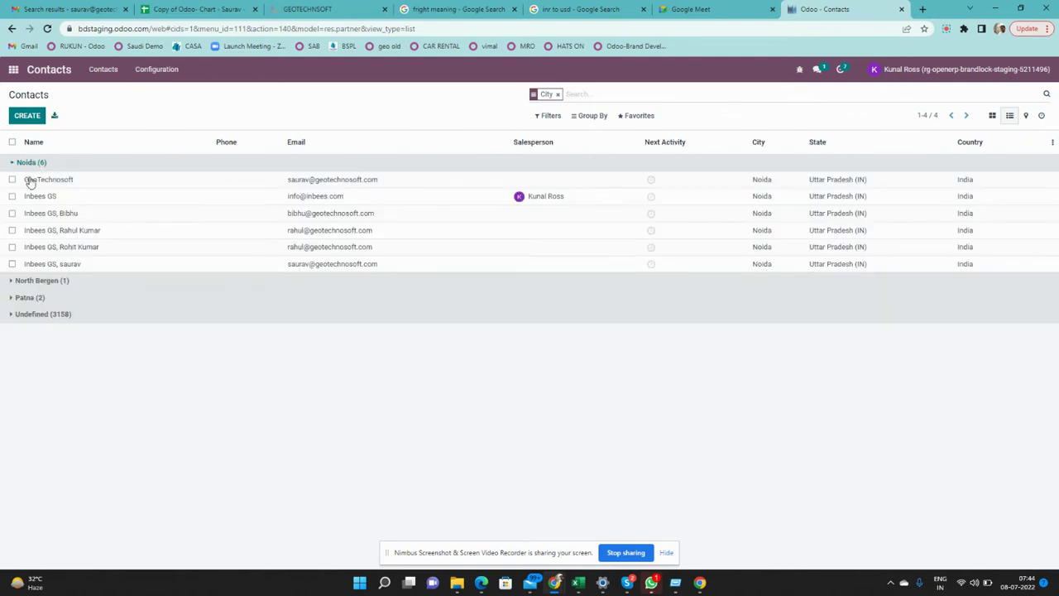
{"action": "left_click", "coordinate": [38, 282]}
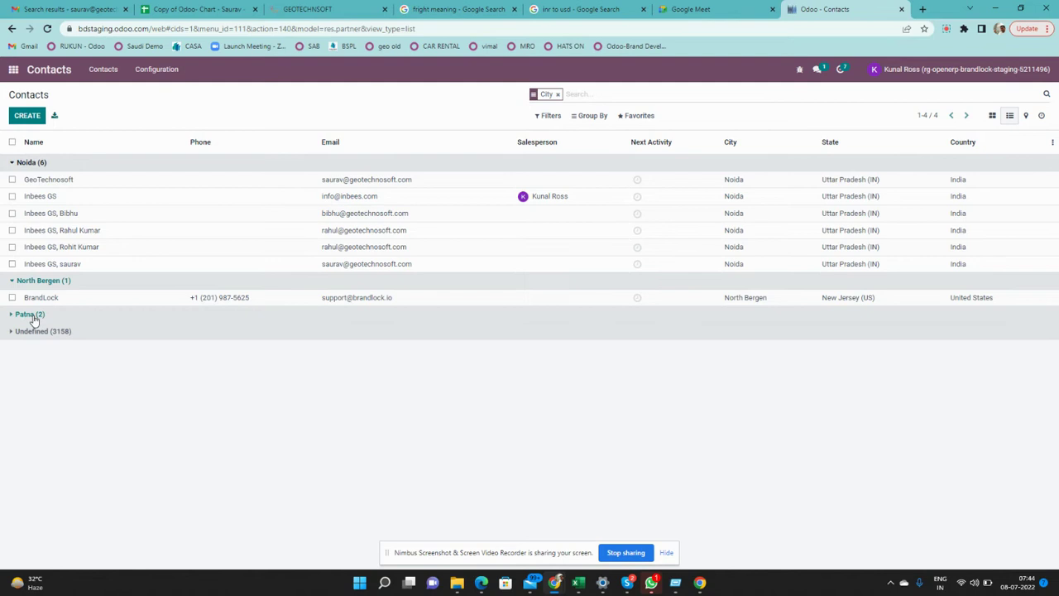
{"action": "left_click", "coordinate": [32, 317]}
{"action": "left_click", "coordinate": [32, 317]}
Remove the City grouping facet, then look through the filter and grouping options
{"action": "left_click", "coordinate": [558, 93]}
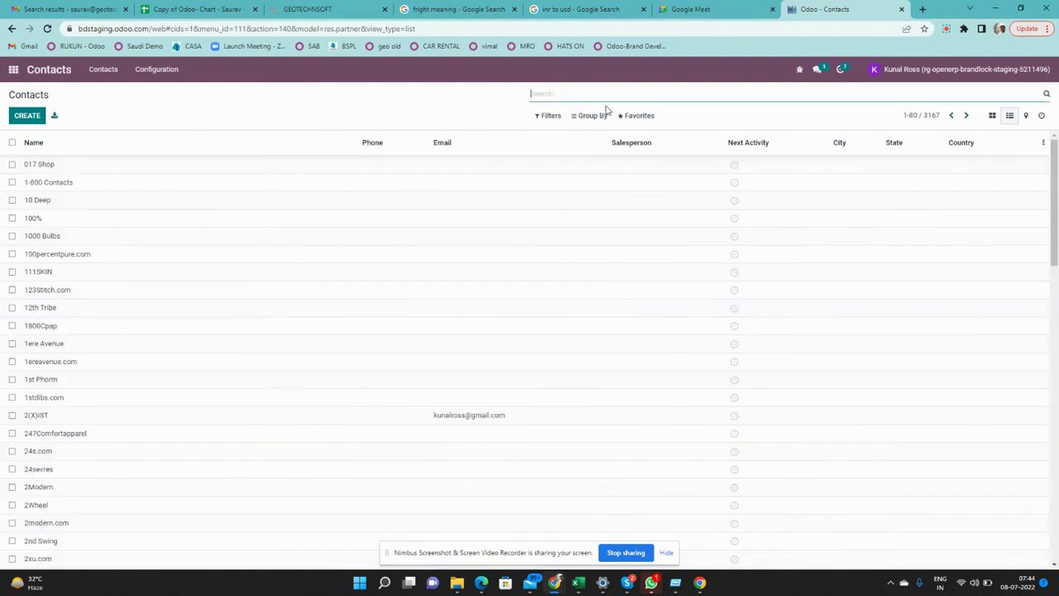
{"action": "left_click", "coordinate": [597, 116]}
{"action": "left_click", "coordinate": [558, 116]}
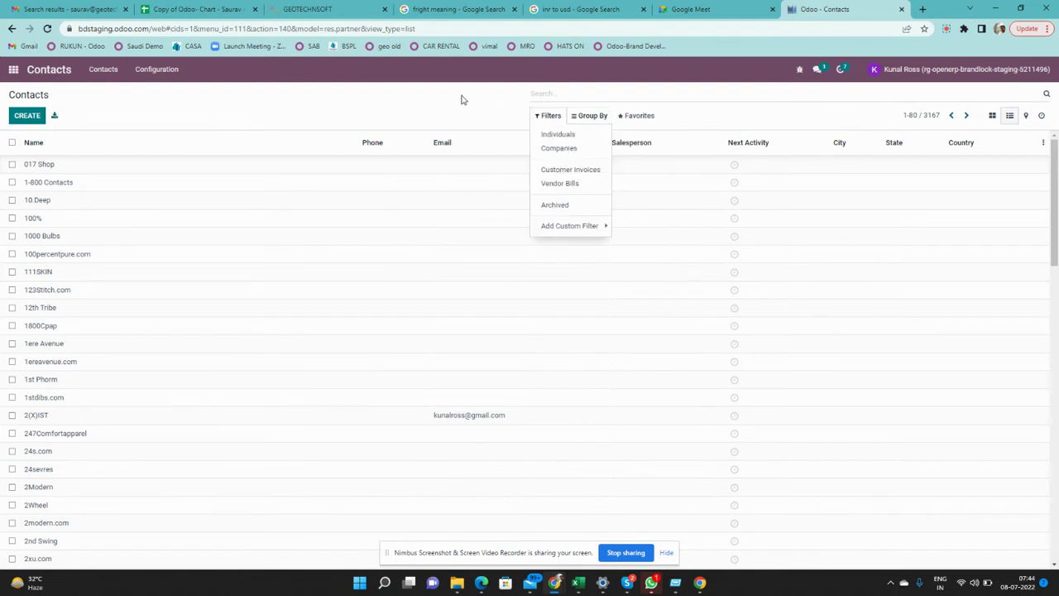
{"action": "left_click", "coordinate": [598, 117]}
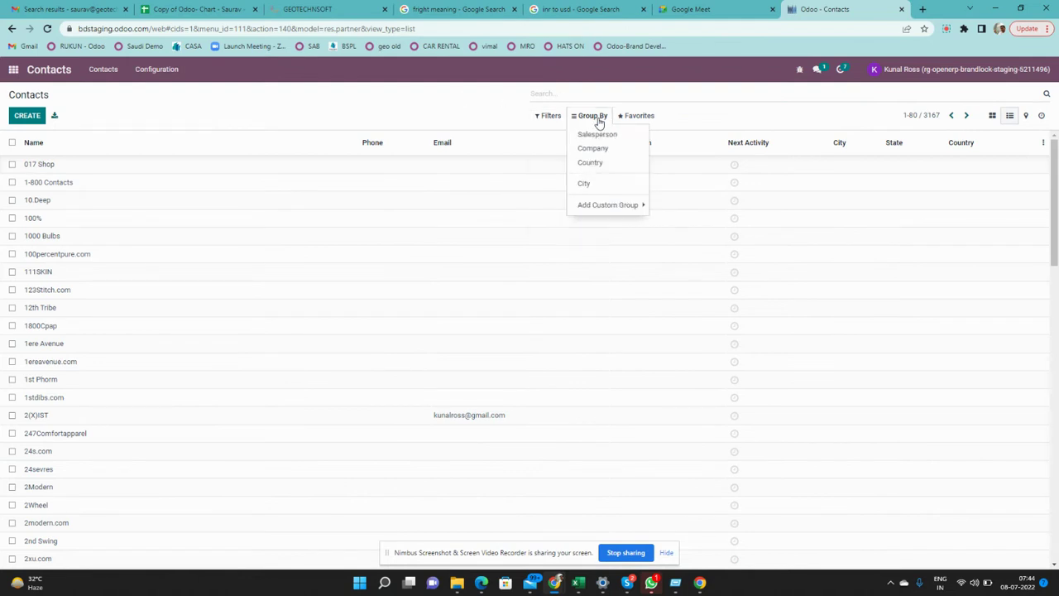
Regroup the list by City (Noida 6, North Bergen 1, Patna 2, Undefined 3158)
{"action": "left_click", "coordinate": [598, 187]}
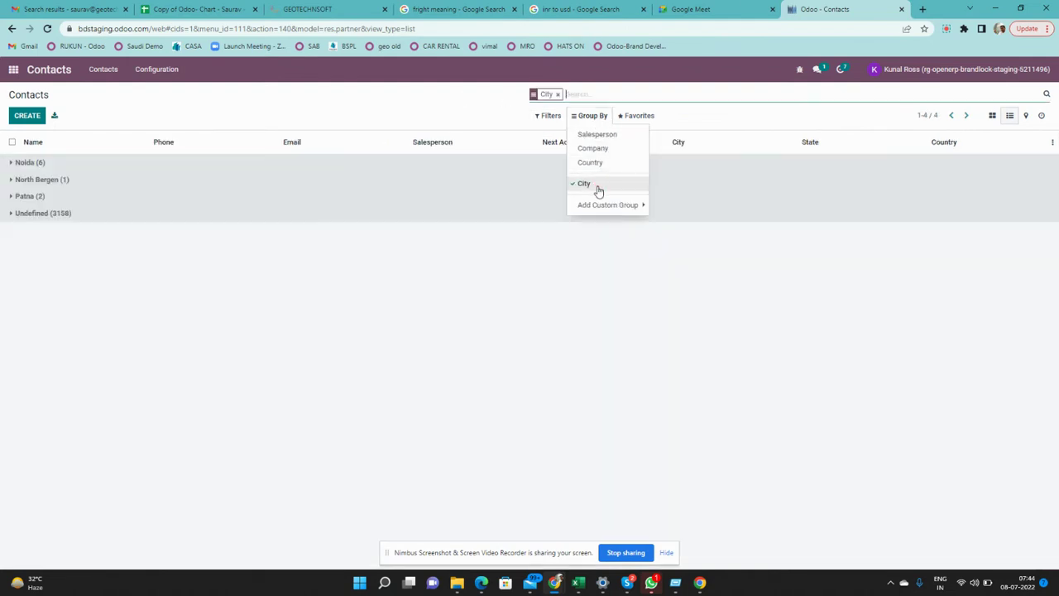
{"action": "left_click", "coordinate": [467, 117]}
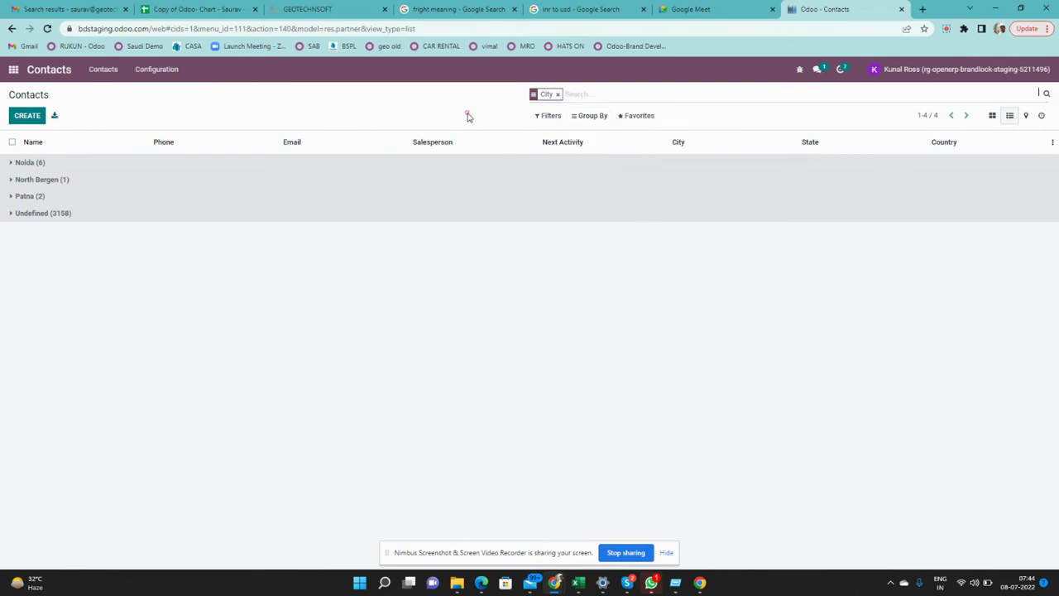
{"action": "left_click", "coordinate": [602, 117]}
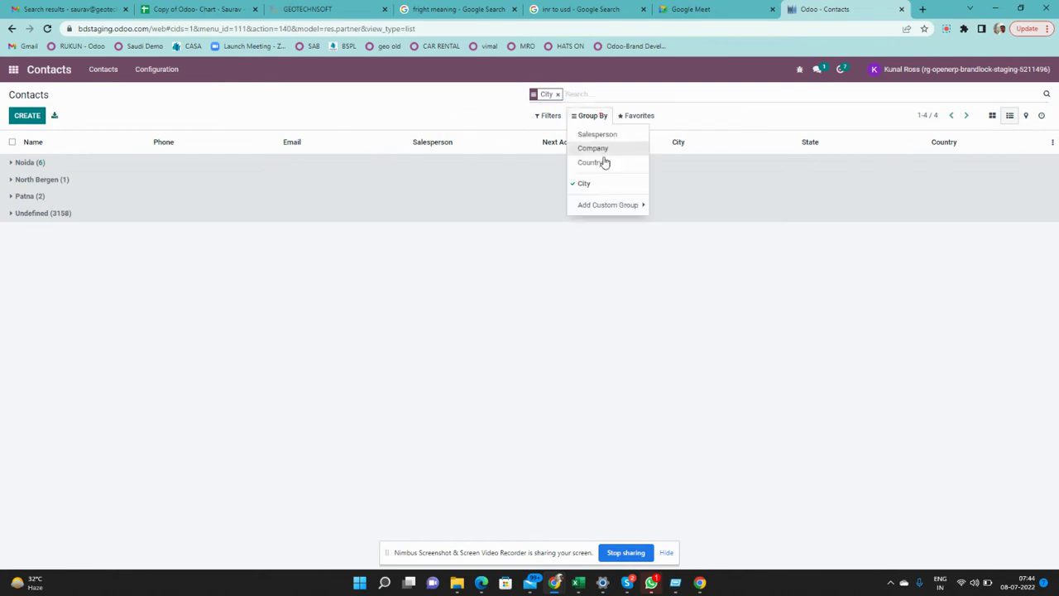
{"action": "left_click", "coordinate": [447, 109]}
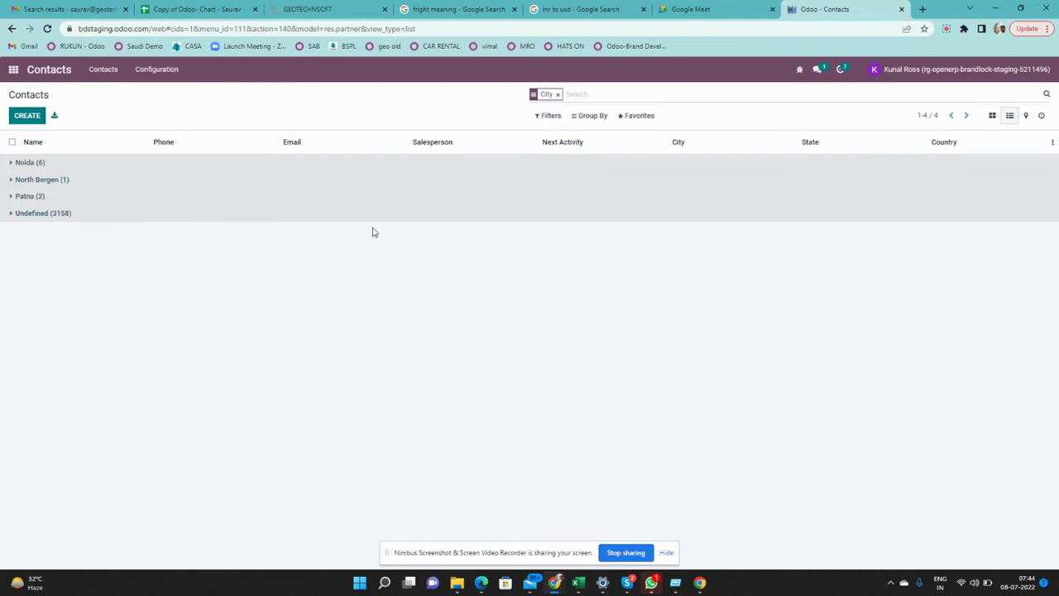
{"action": "left_click", "coordinate": [650, 119]}
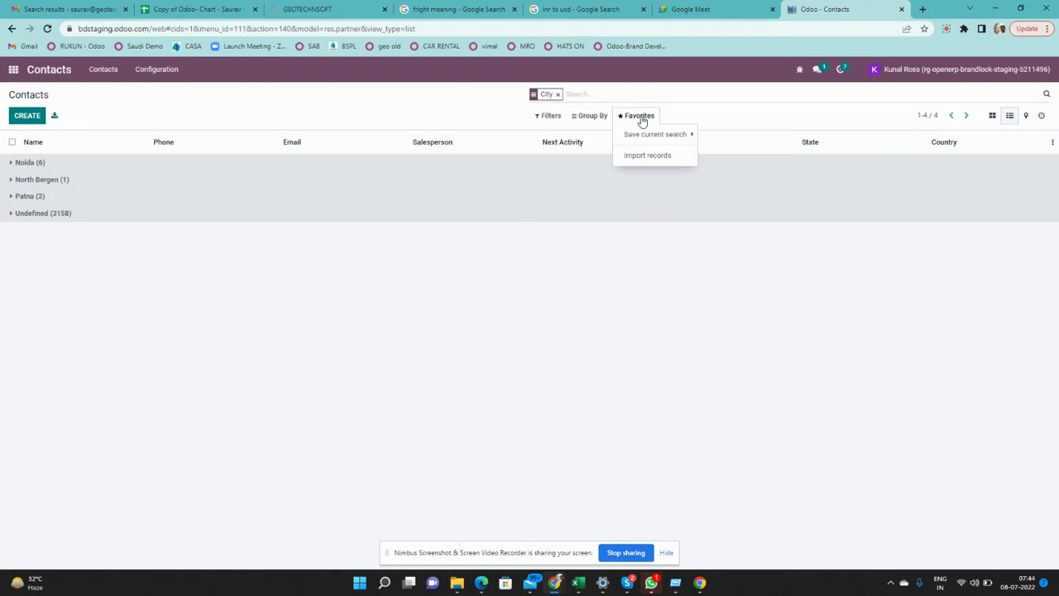
Save the City grouping as favourite 'Contacts - City wise' and return to the Contacts cards
{"action": "left_click", "coordinate": [663, 135]}
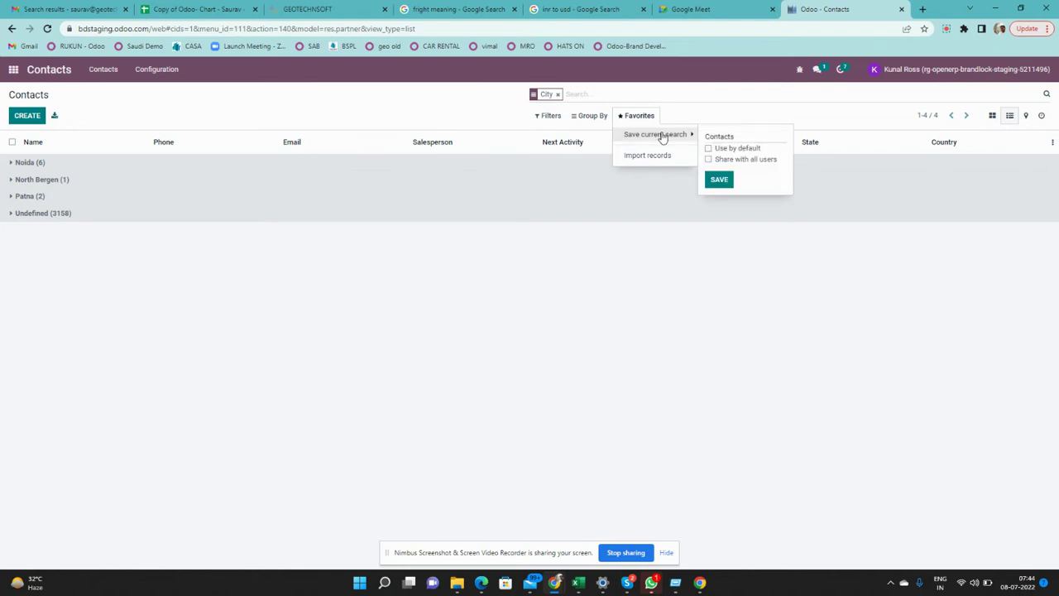
{"action": "double_click", "coordinate": [719, 136]}
{"action": "left_click", "coordinate": [719, 136]}
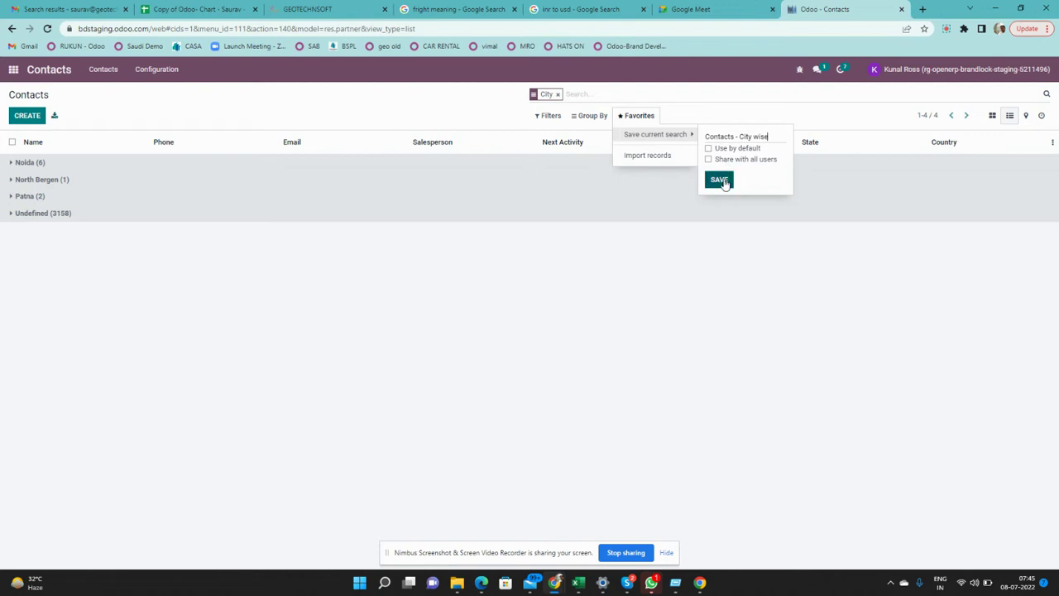
{"action": "left_click", "coordinate": [720, 181]}
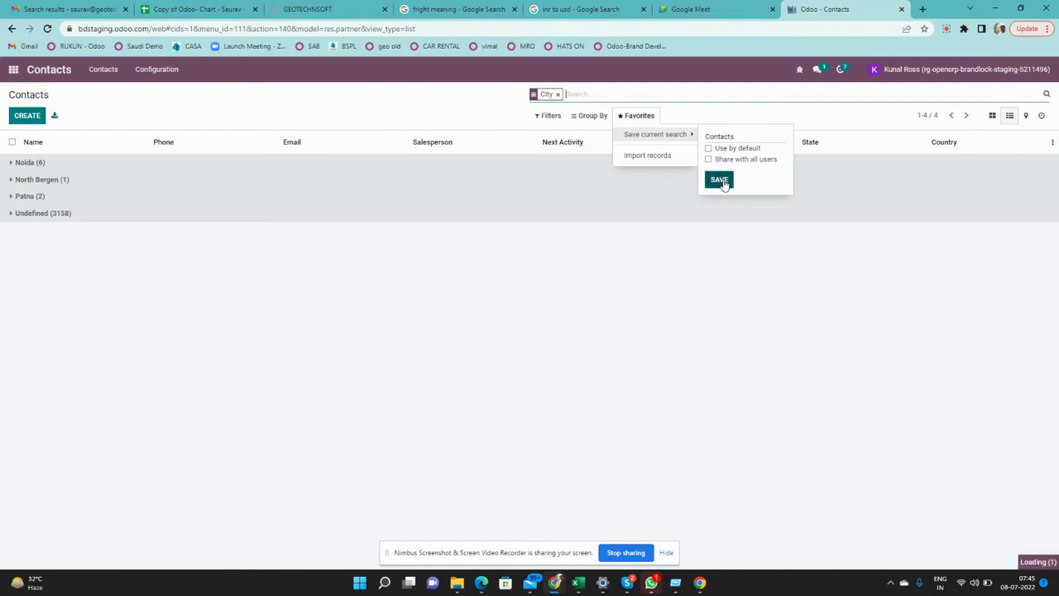
{"action": "left_click", "coordinate": [576, 294]}
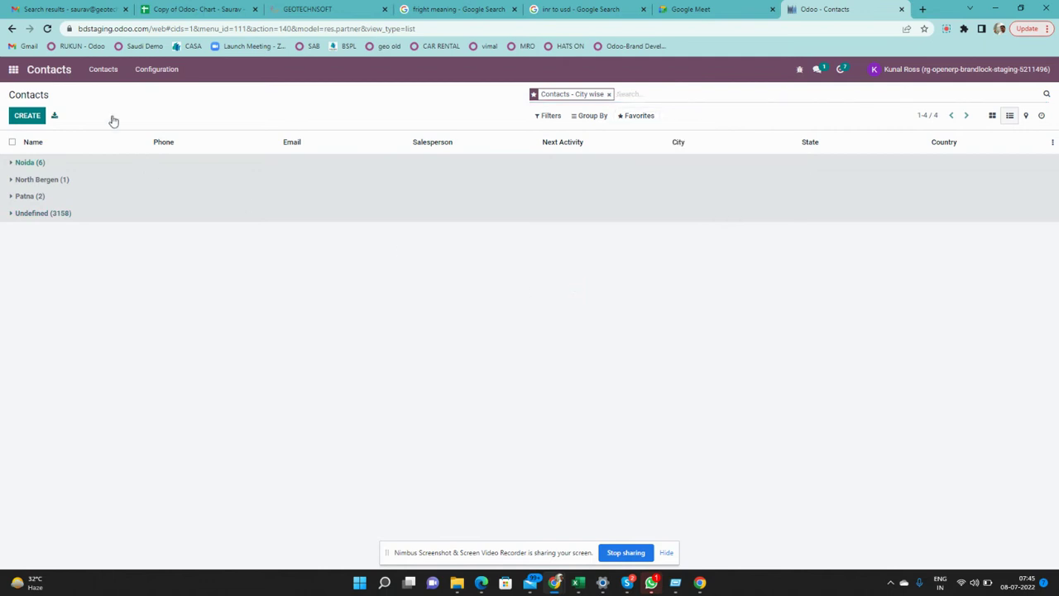
{"action": "left_click", "coordinate": [106, 81]}
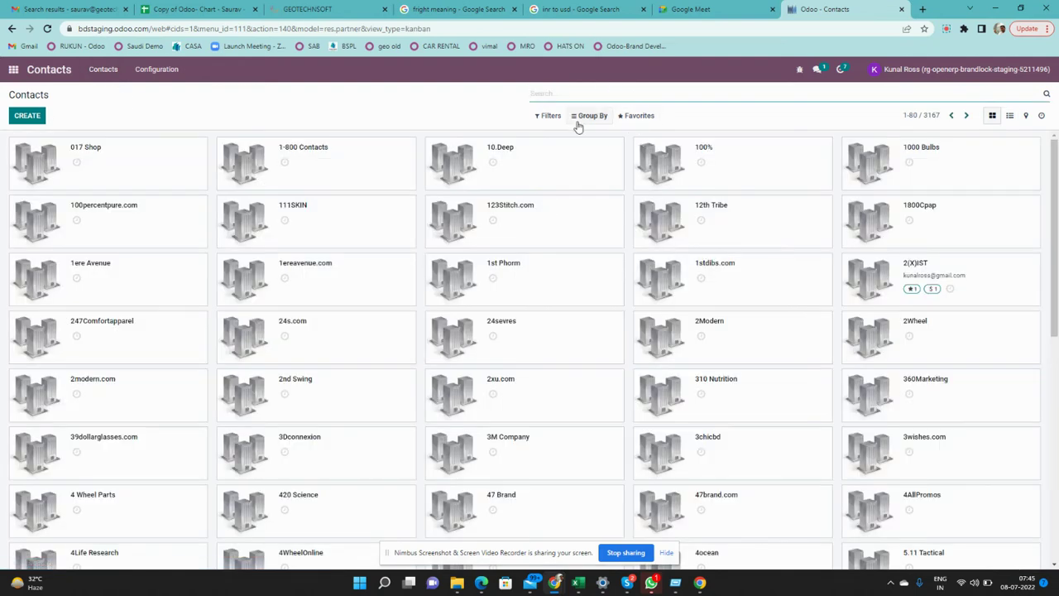
Apply then remove the 'Contacts - City wise' favourite, and start a new company contact
{"action": "left_click", "coordinate": [643, 119]}
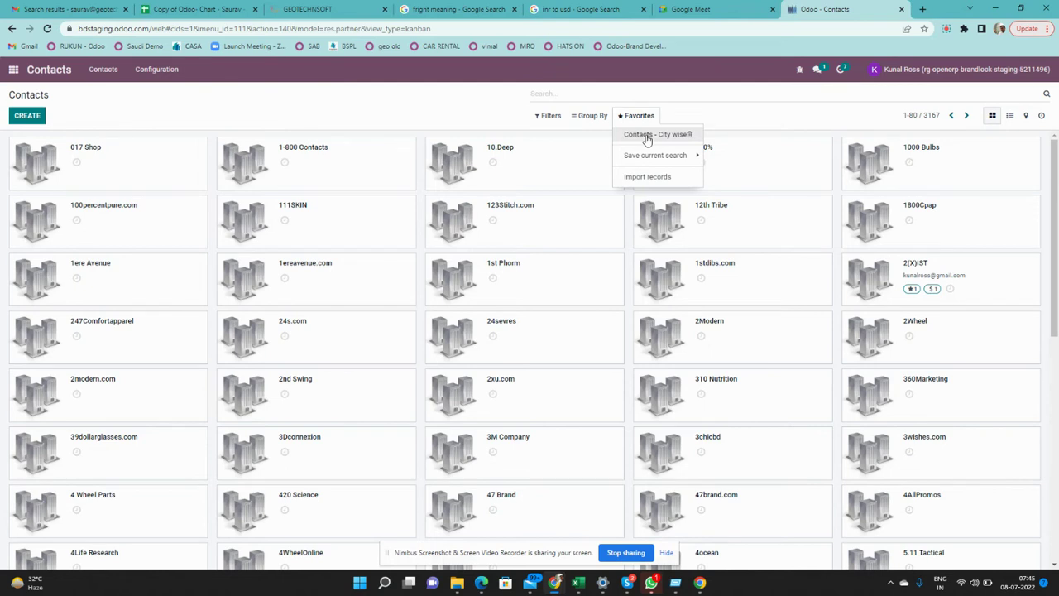
{"action": "left_click", "coordinate": [647, 136]}
{"action": "mouse_move", "coordinate": [546, 121]}
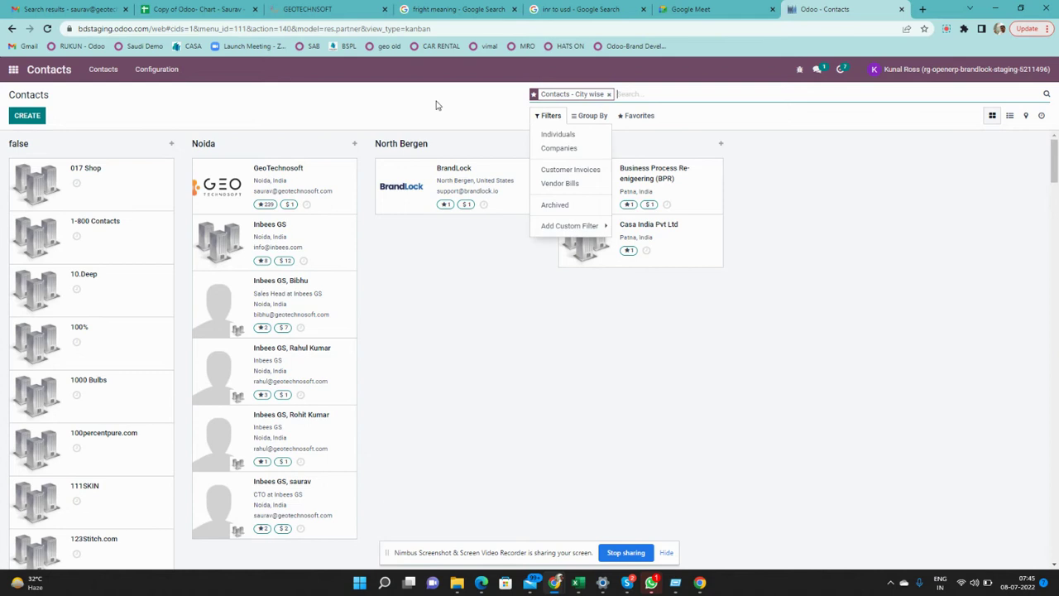
{"action": "left_click", "coordinate": [436, 104]}
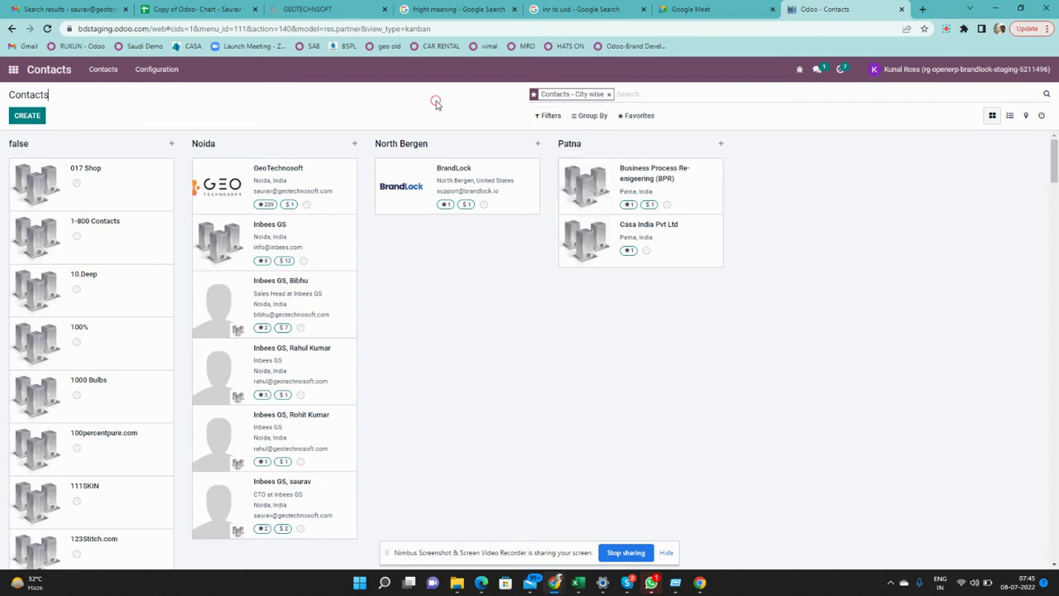
{"action": "left_click", "coordinate": [609, 94]}
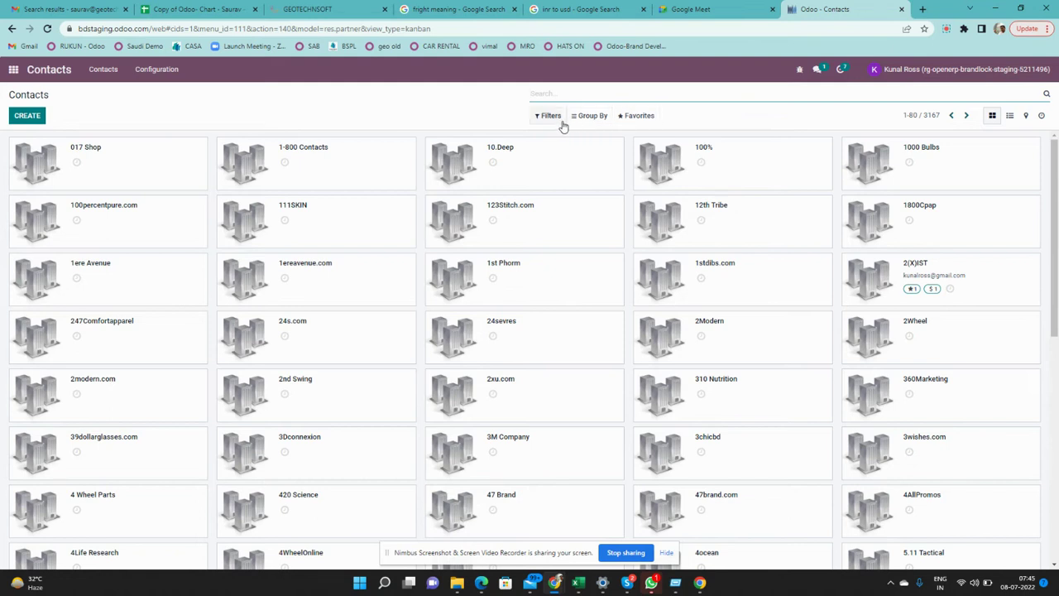
{"action": "left_click", "coordinate": [393, 103]}
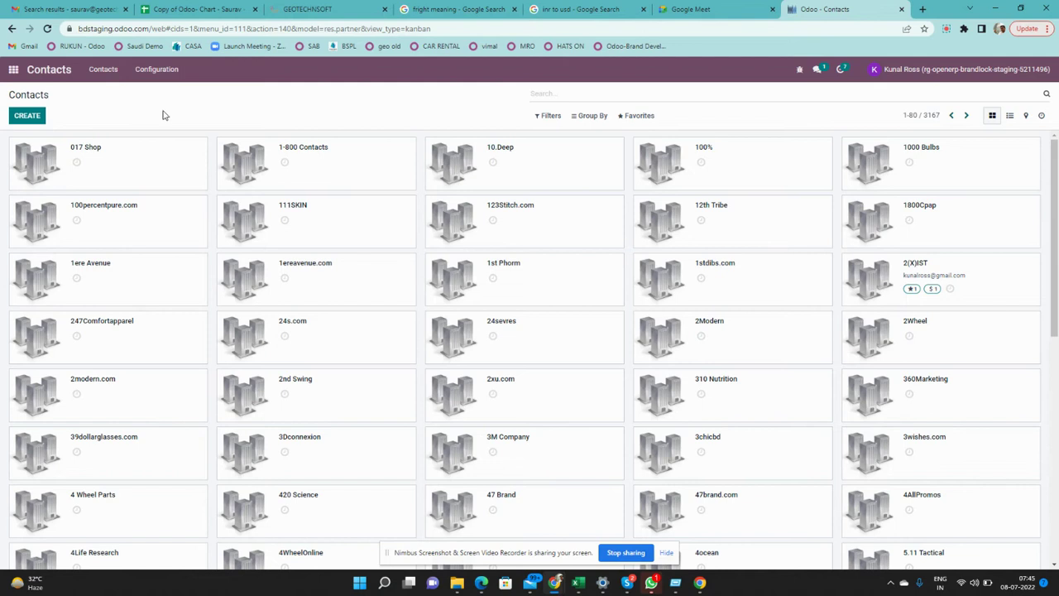
{"action": "left_click", "coordinate": [43, 120]}
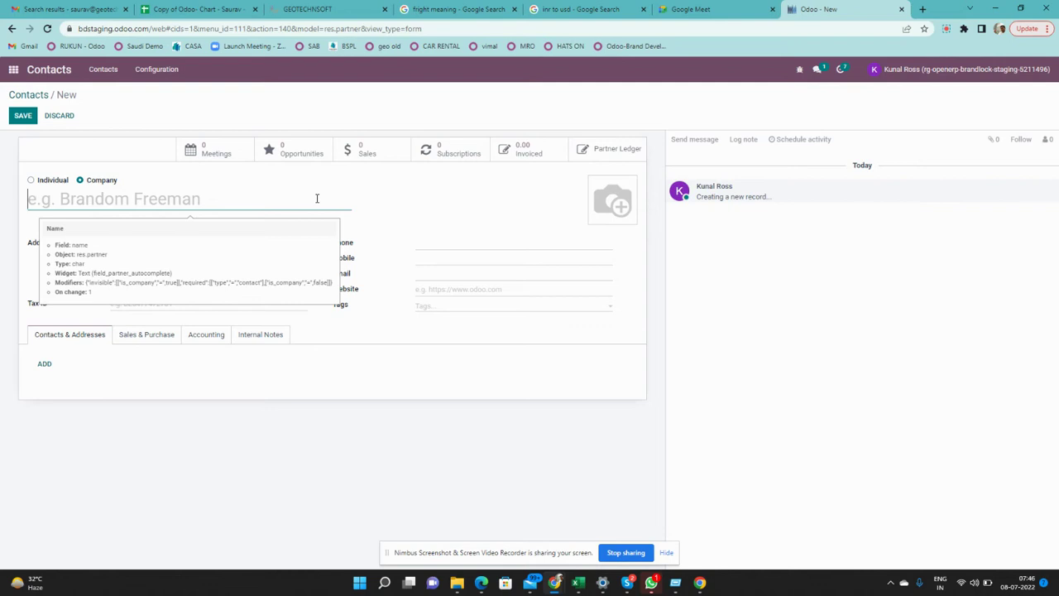
Name the new company contact Google LLC
{"action": "left_click", "coordinate": [317, 198]}
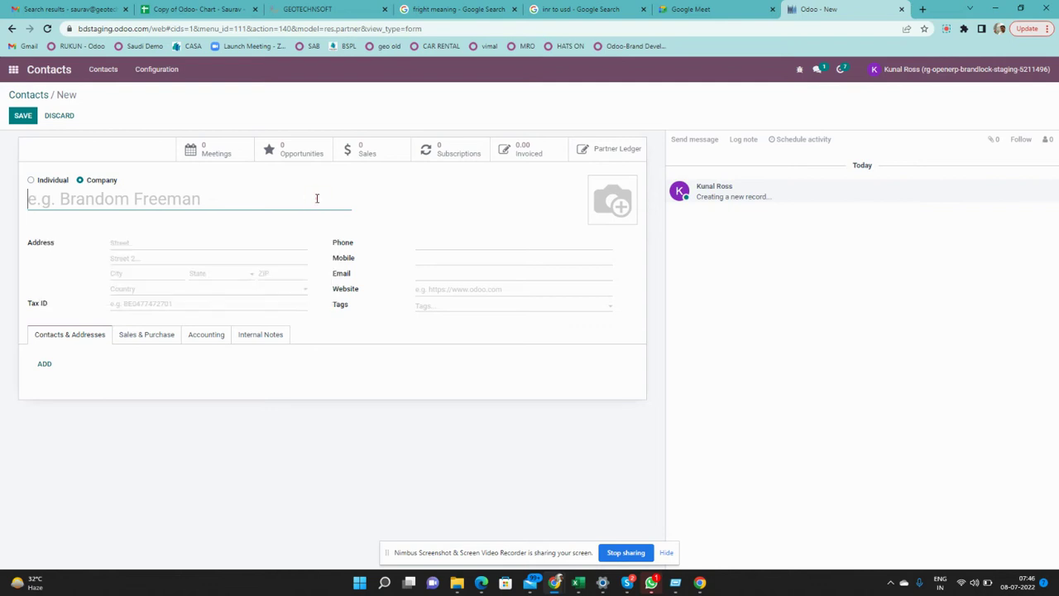
{"action": "type", "text": "G"}
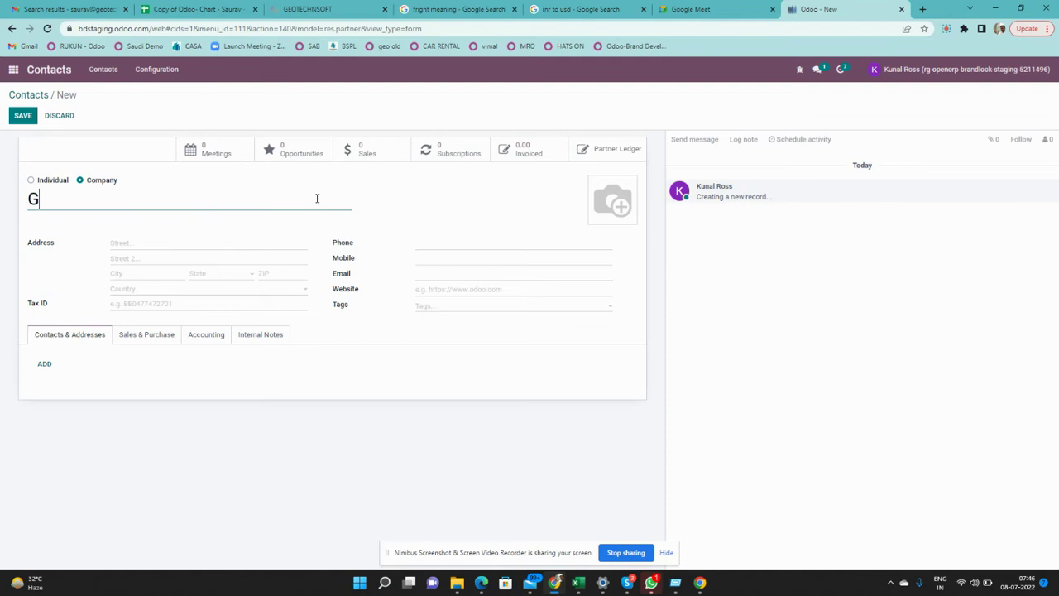
{"action": "type", "text": "oogle "}
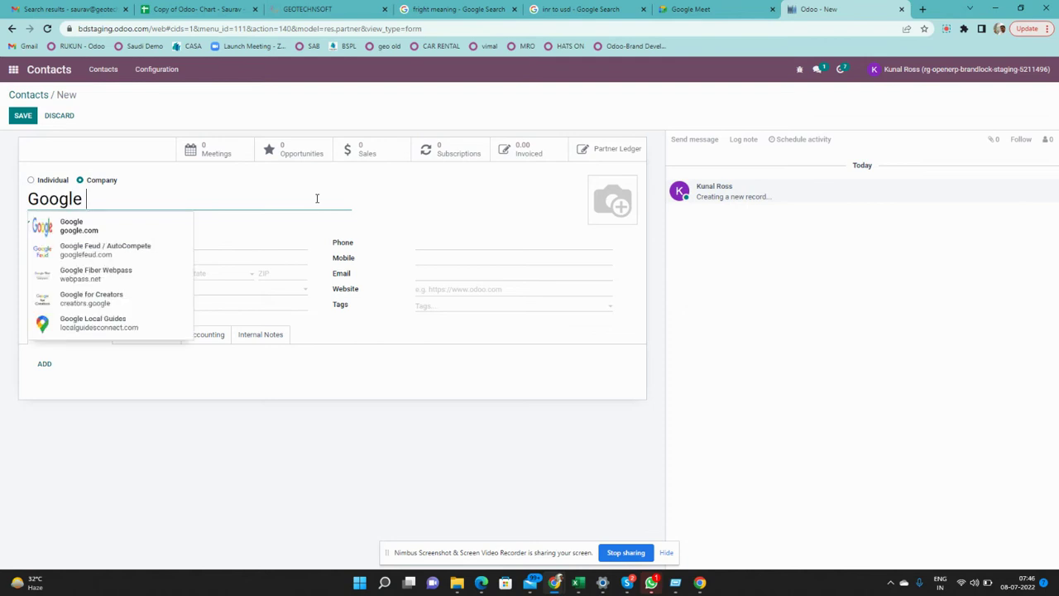
{"action": "type", "text": "LLC"}
{"action": "left_click", "coordinate": [185, 244]}
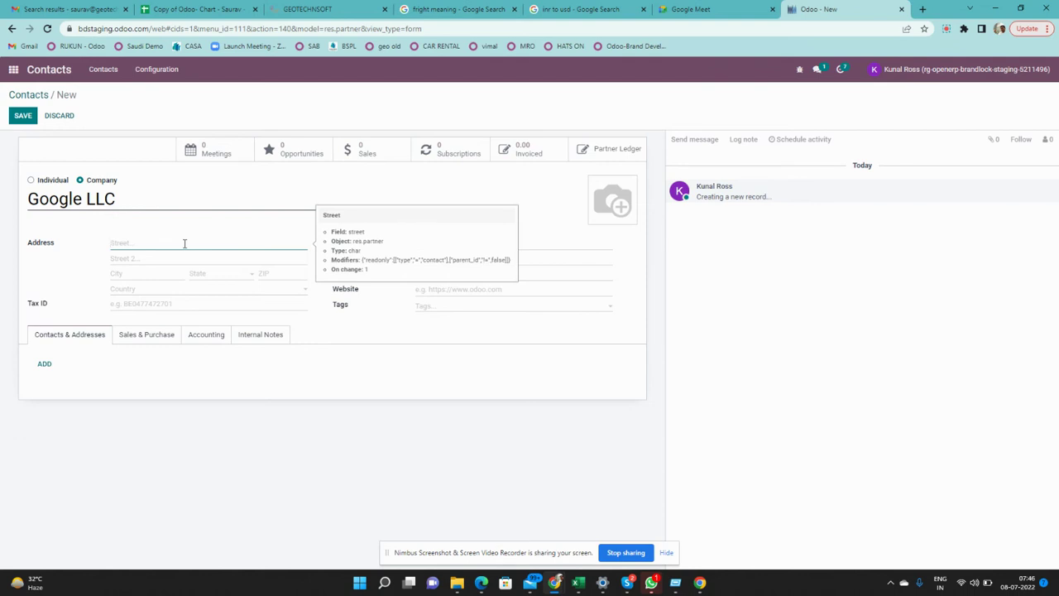
Upload the spreadsheet screenshot from Downloads as the company image after a failed logo attempt
{"action": "left_click", "coordinate": [597, 185]}
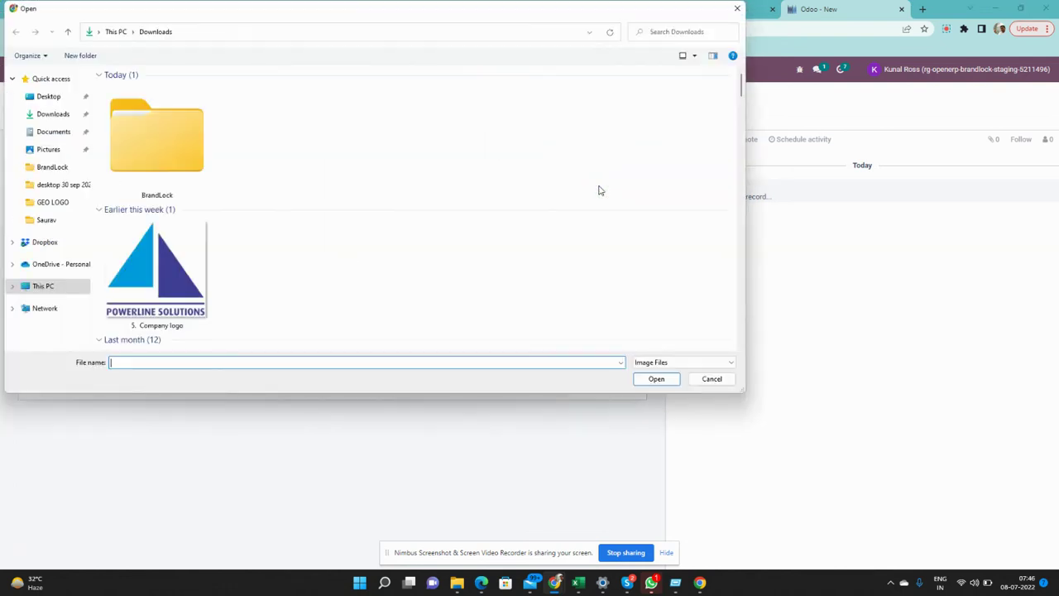
{"action": "double_click", "coordinate": [267, 272]}
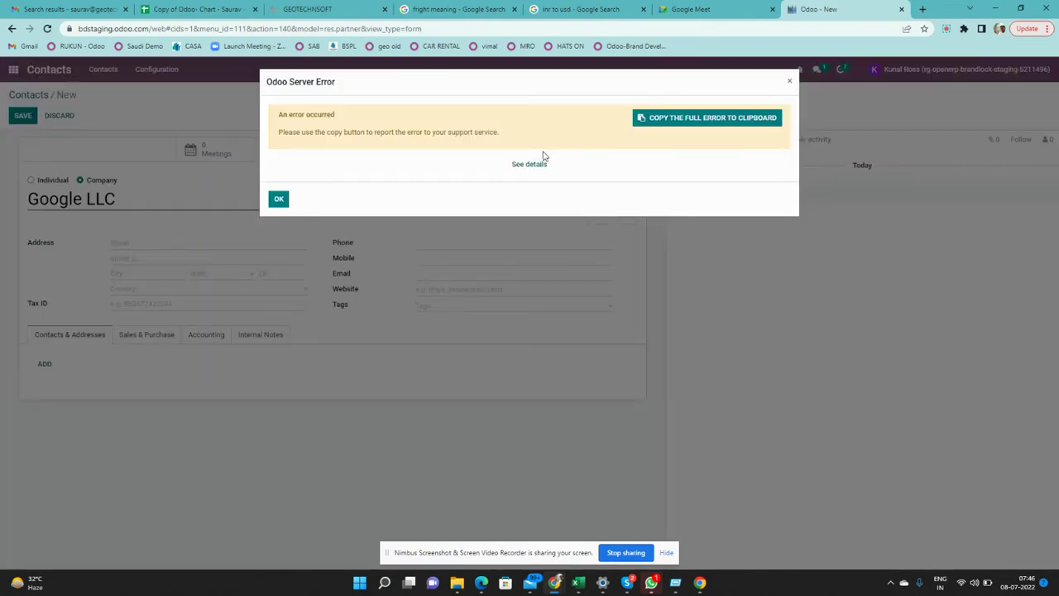
{"action": "left_click", "coordinate": [790, 85]}
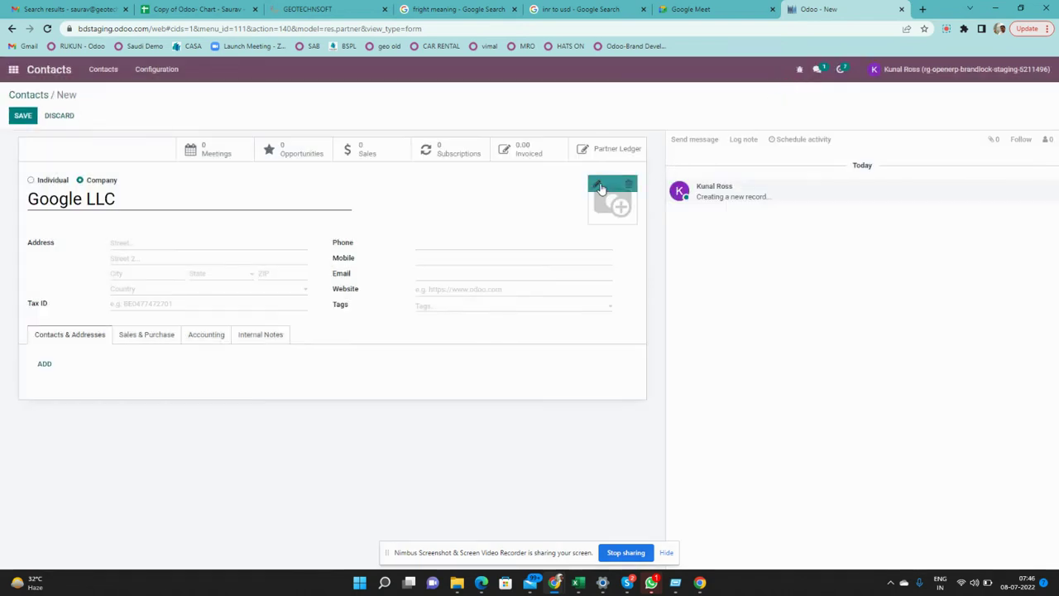
{"action": "left_click", "coordinate": [599, 185]}
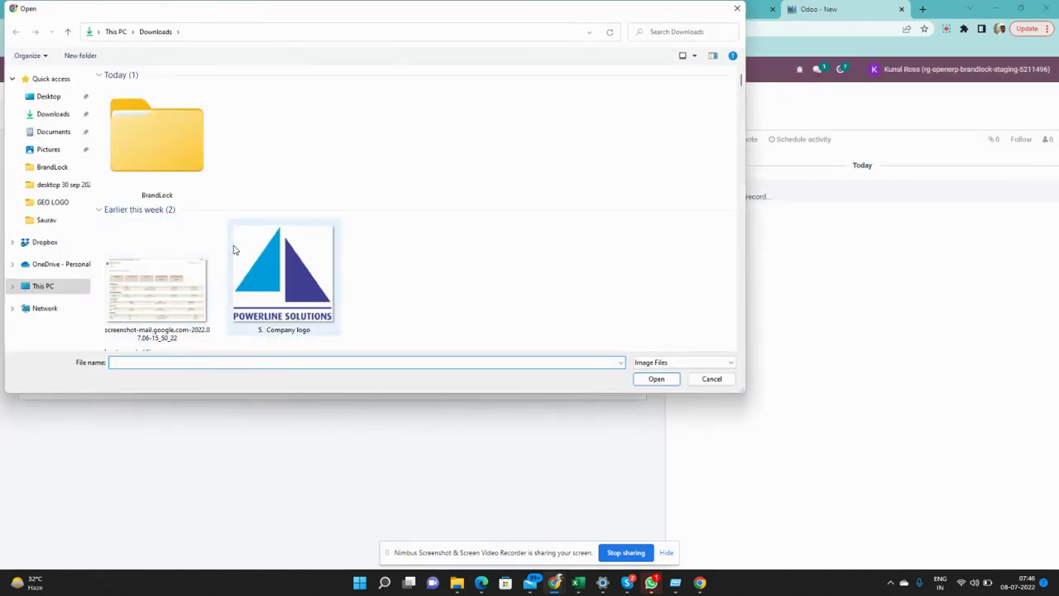
{"action": "scroll", "coordinate": [184, 298], "scroll_direction": "down", "scroll_amount": 5}
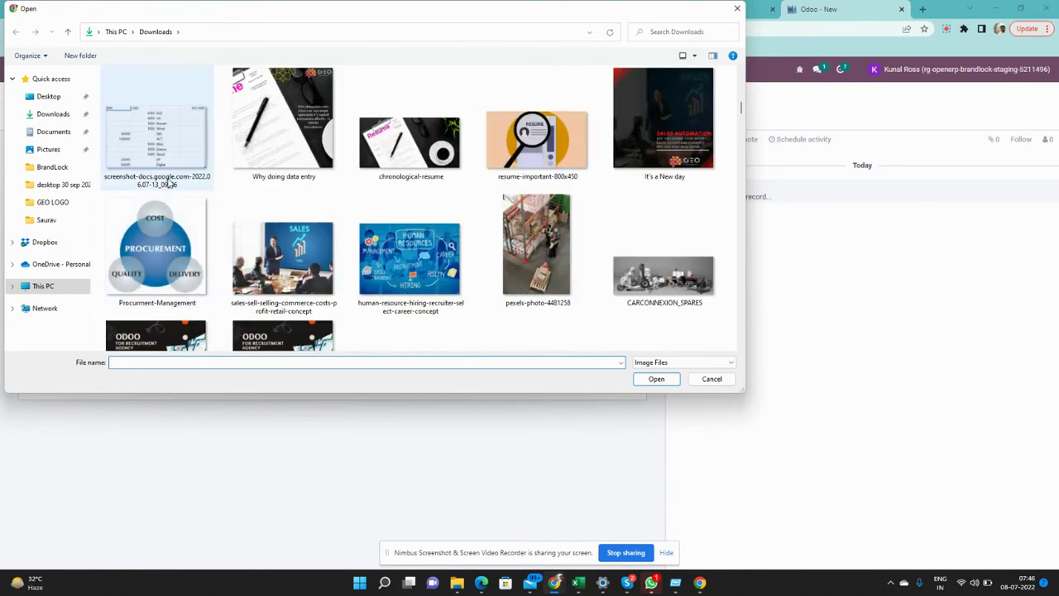
{"action": "scroll", "coordinate": [170, 184], "scroll_direction": "up", "scroll_amount": 2}
{"action": "scroll", "coordinate": [171, 195], "scroll_direction": "up", "scroll_amount": 5}
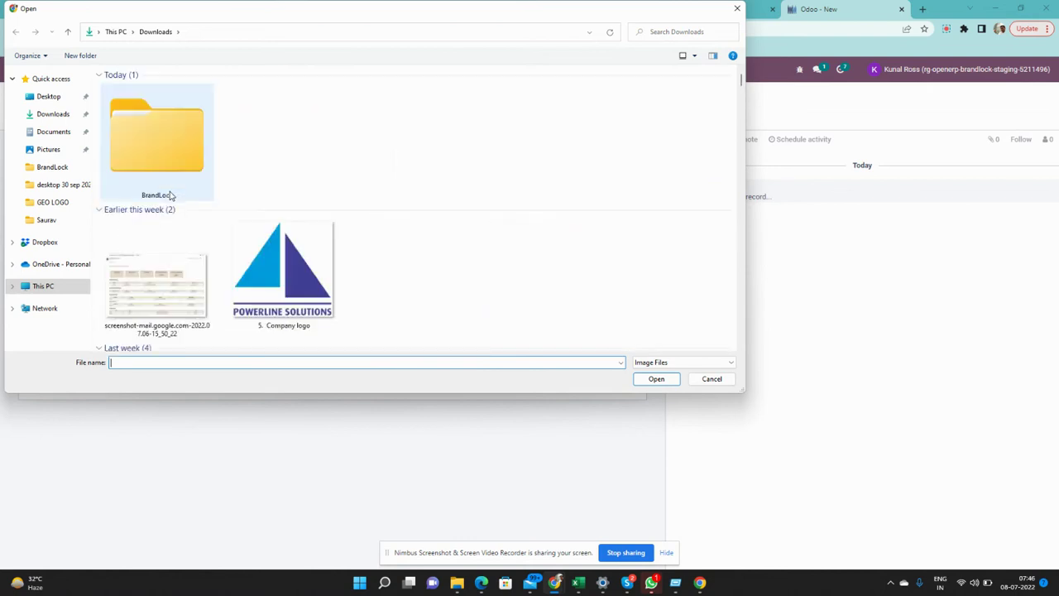
{"action": "double_click", "coordinate": [151, 258]}
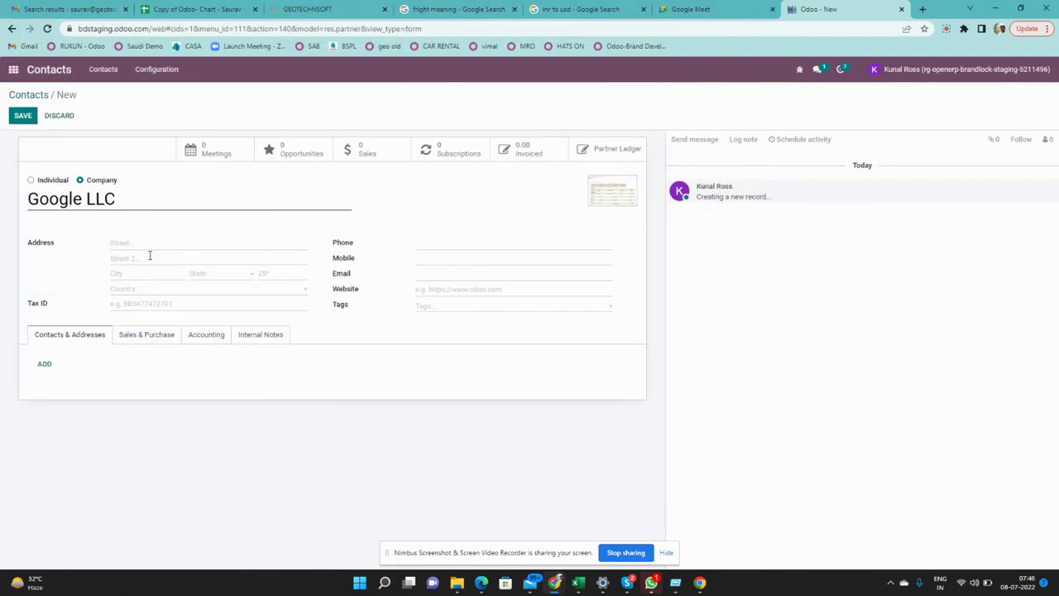
Set the company address country to United States and state to California (US)
{"action": "left_click", "coordinate": [153, 246]}
{"action": "left_click", "coordinate": [162, 293]}
{"action": "type", "text": "un"}
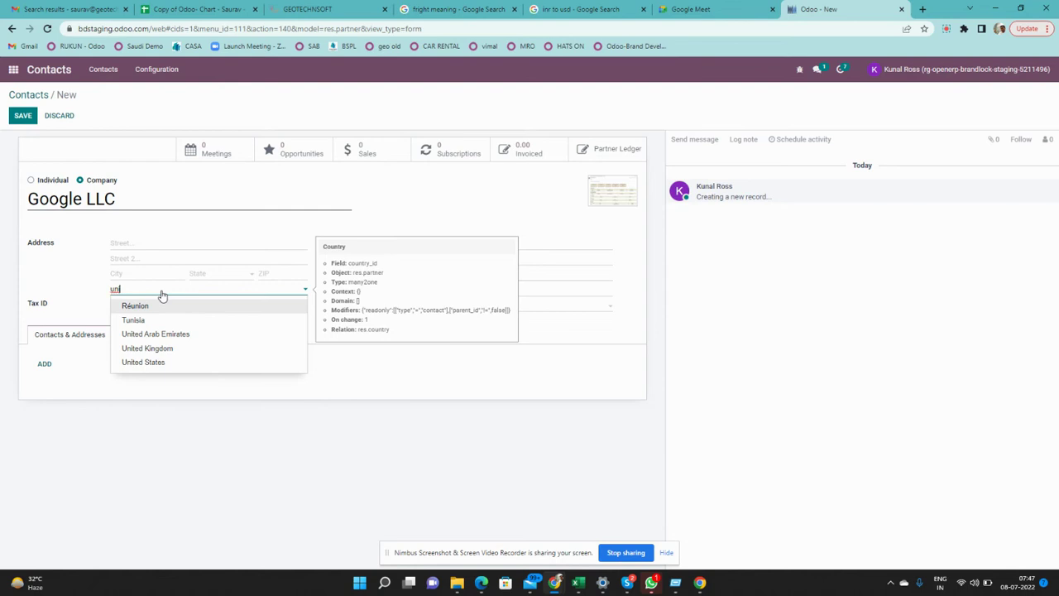
{"action": "left_click", "coordinate": [143, 362]}
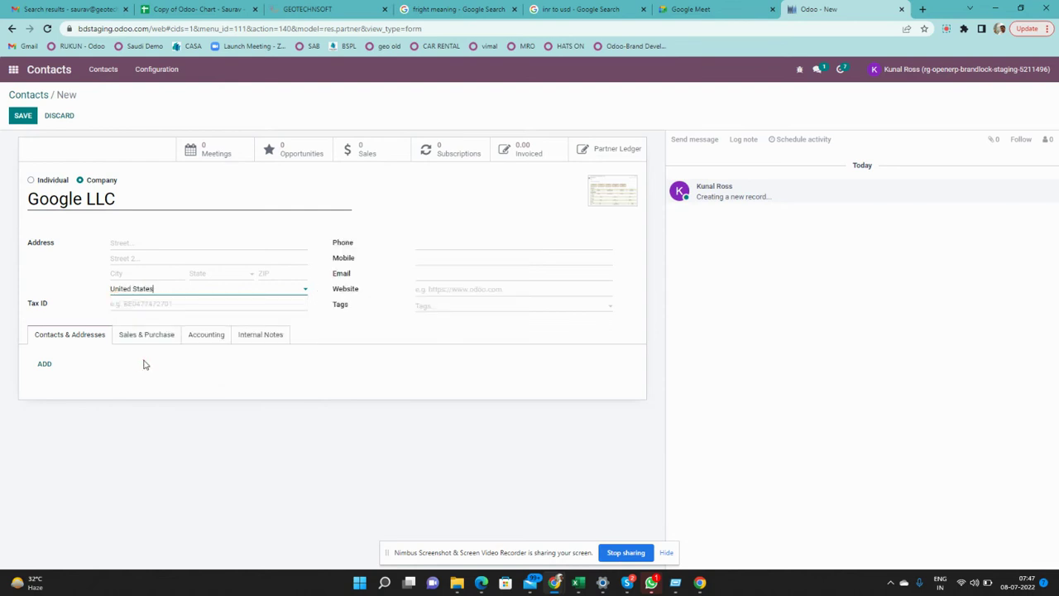
{"action": "left_click", "coordinate": [219, 277]}
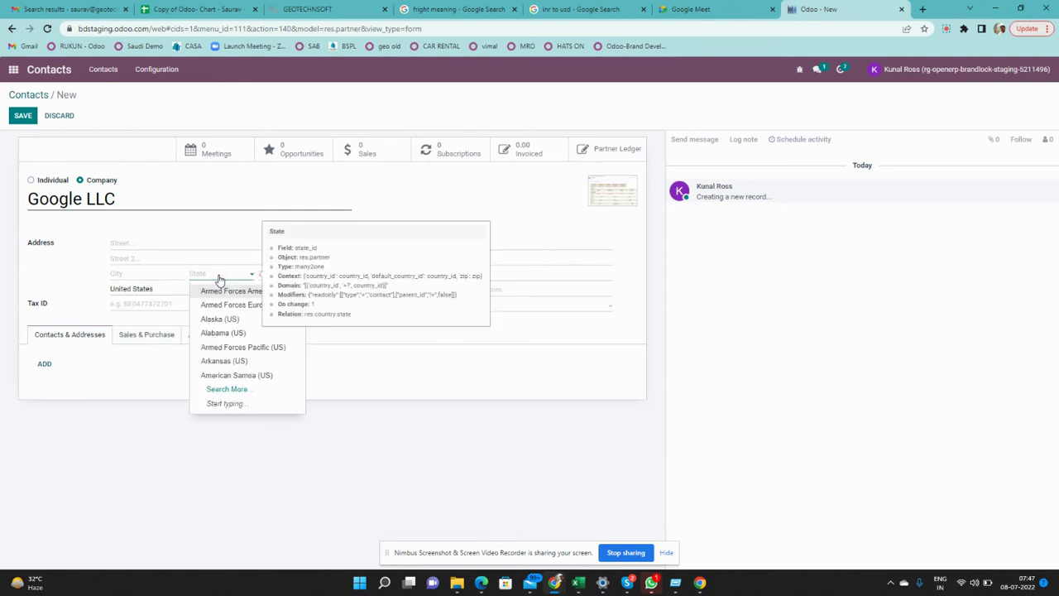
{"action": "type", "text": "ca"}
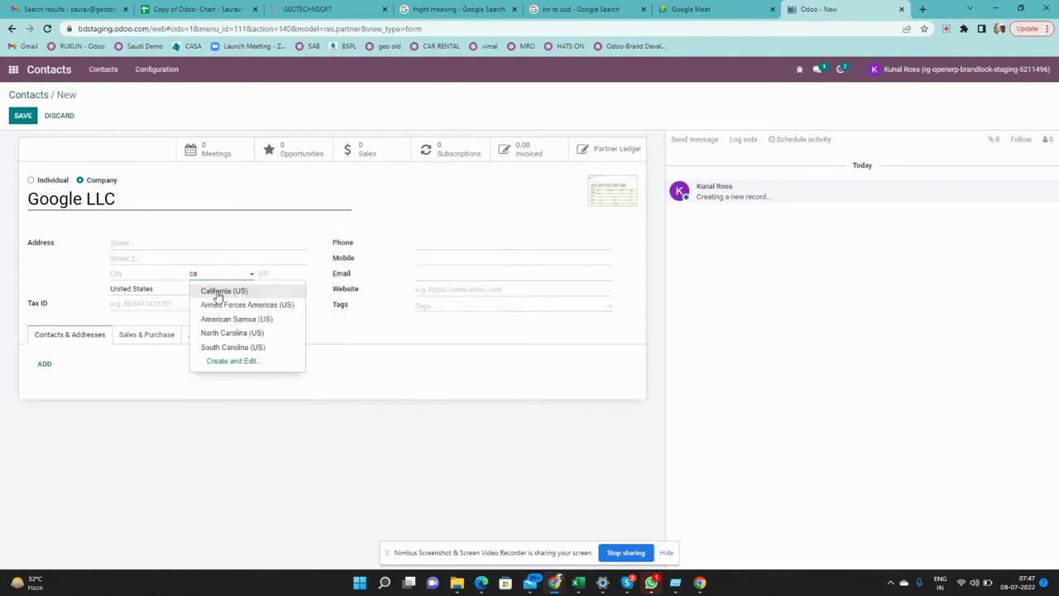
{"action": "left_click", "coordinate": [217, 291]}
Enter a test e-mail address and save the Google LLC record
{"action": "left_click", "coordinate": [159, 273]}
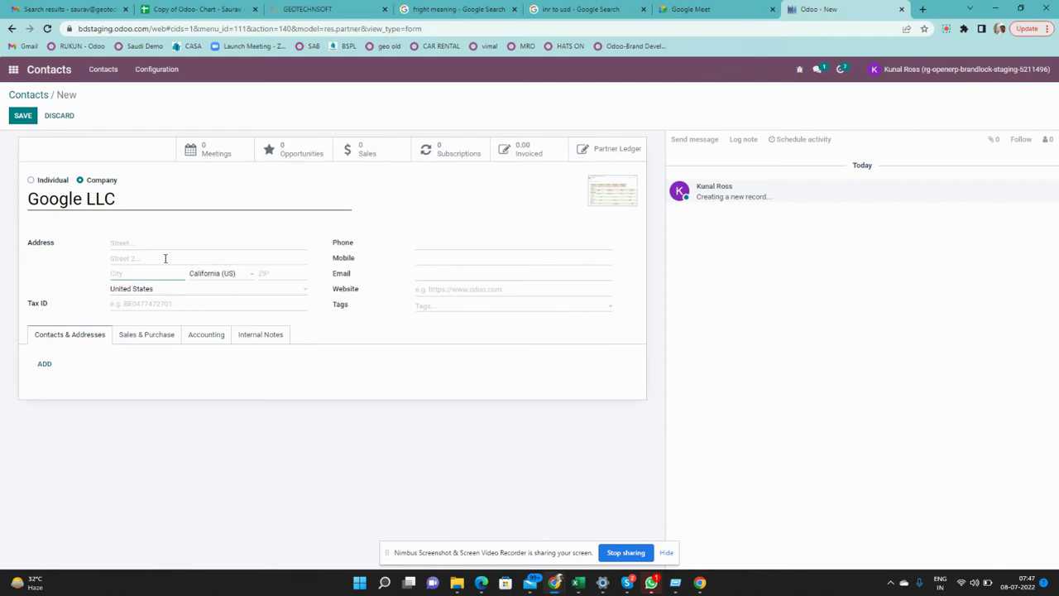
{"action": "left_click", "coordinate": [429, 272]}
{"action": "type", "text": "test@gmail.com"}
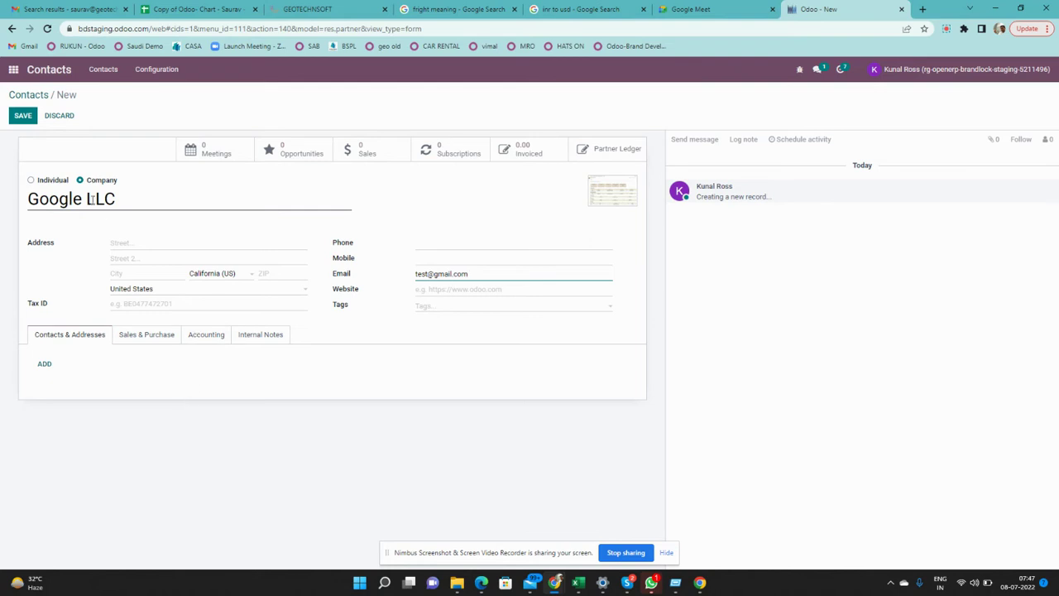
{"action": "left_click", "coordinate": [27, 115]}
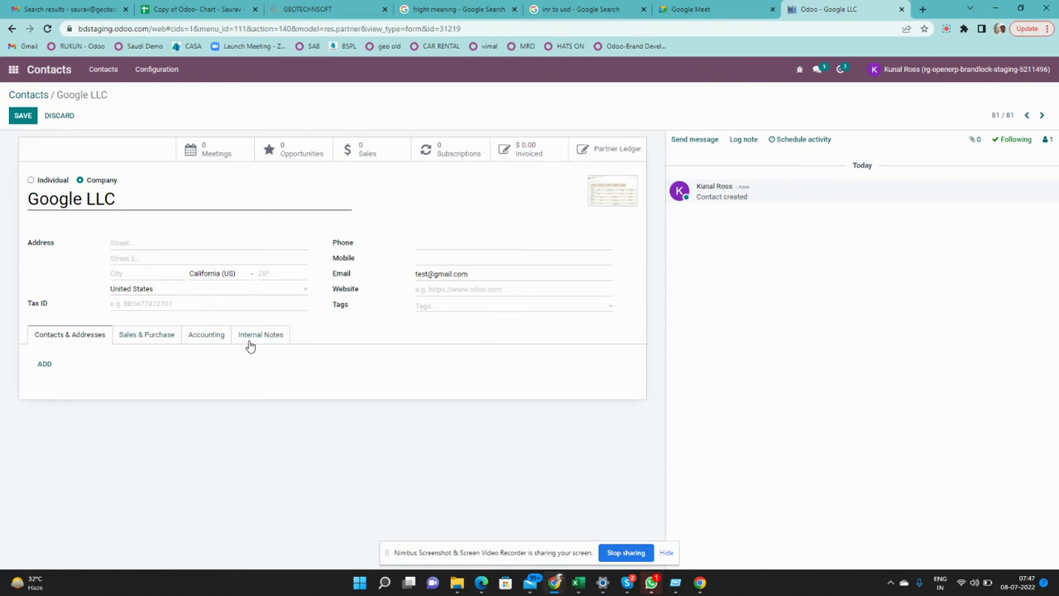
Add a Contact entry under Contacts & Addresses and enter the person's name
{"action": "left_click", "coordinate": [44, 366]}
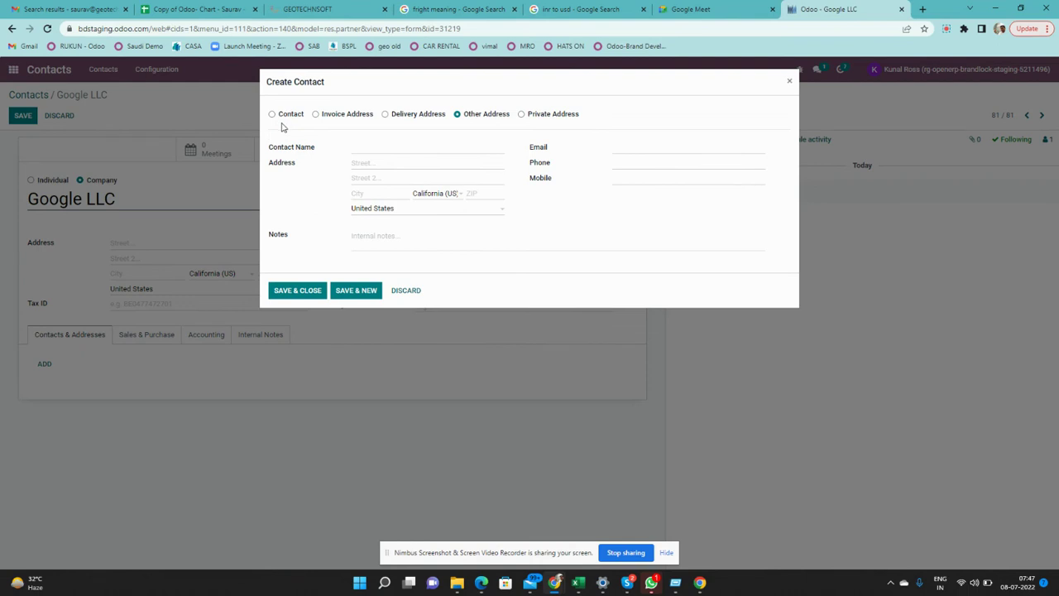
{"action": "left_click", "coordinate": [272, 114]}
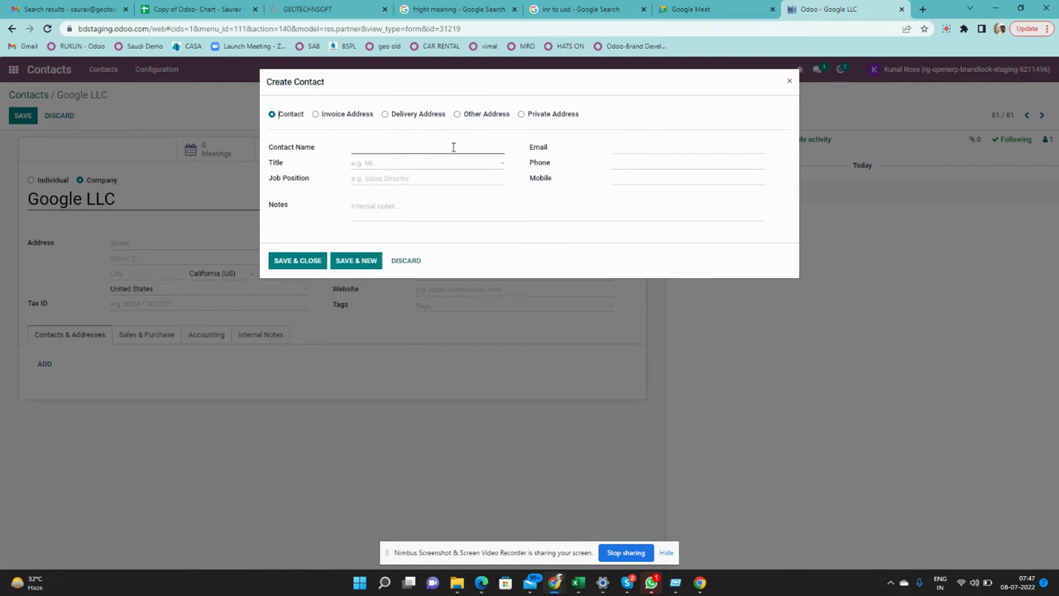
{"action": "left_click", "coordinate": [447, 151]}
{"action": "type", "text": "Sunder P"}
Set the contact's title to Mister and job position to CEO
{"action": "key", "text": "Tab"}
{"action": "type", "text": "m"}
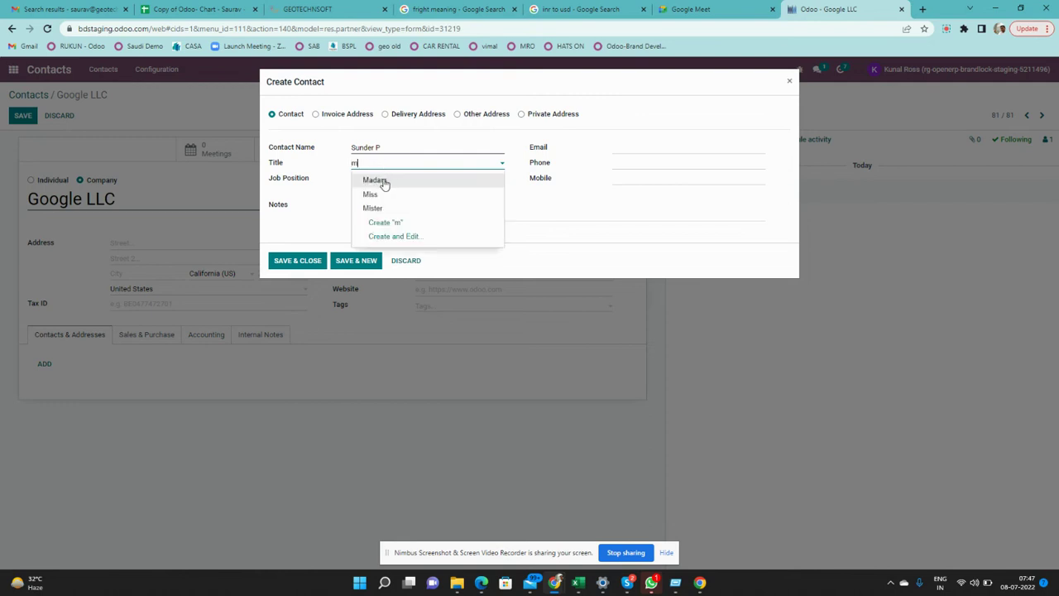
{"action": "type", "text": "r"}
{"action": "key", "text": "BackSpace"}
{"action": "key", "text": "BackSpace"}
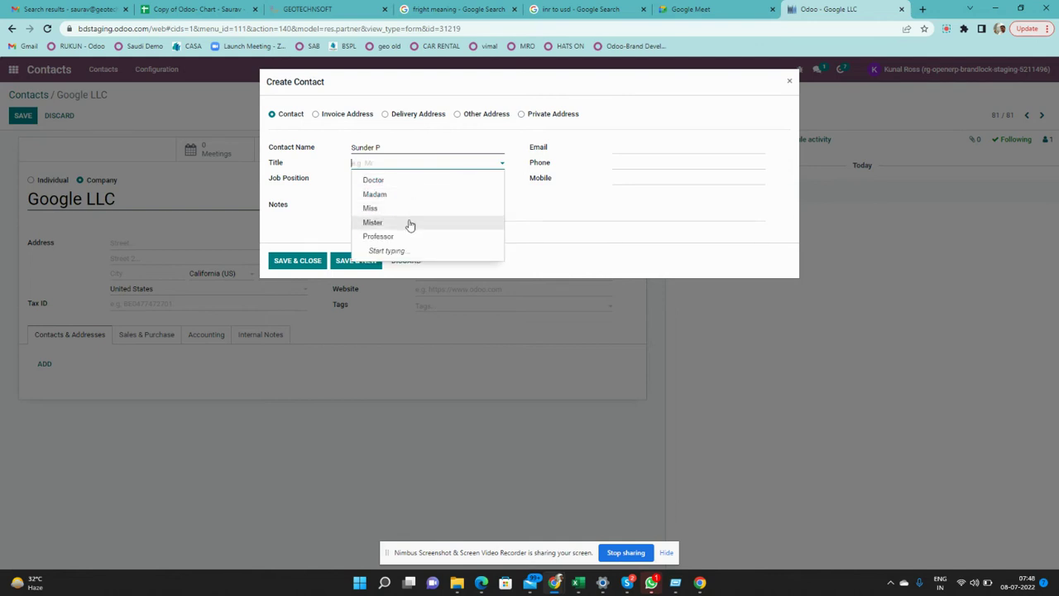
{"action": "left_click", "coordinate": [414, 222]}
{"action": "left_click", "coordinate": [383, 179]}
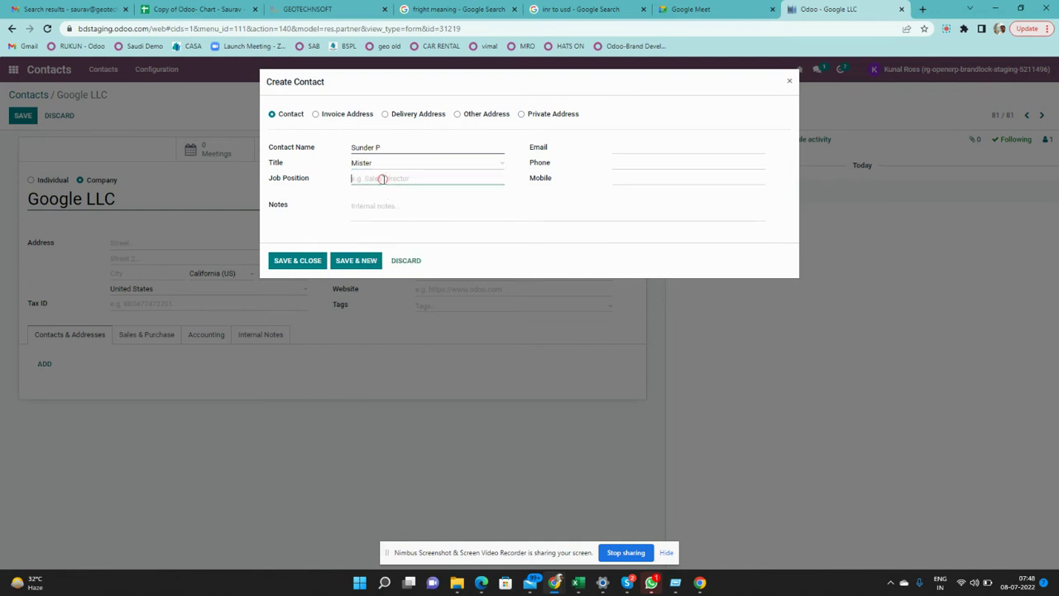
{"action": "type", "text": "CEO"}
{"action": "left_click", "coordinate": [384, 207]}
{"action": "left_click", "coordinate": [353, 261]}
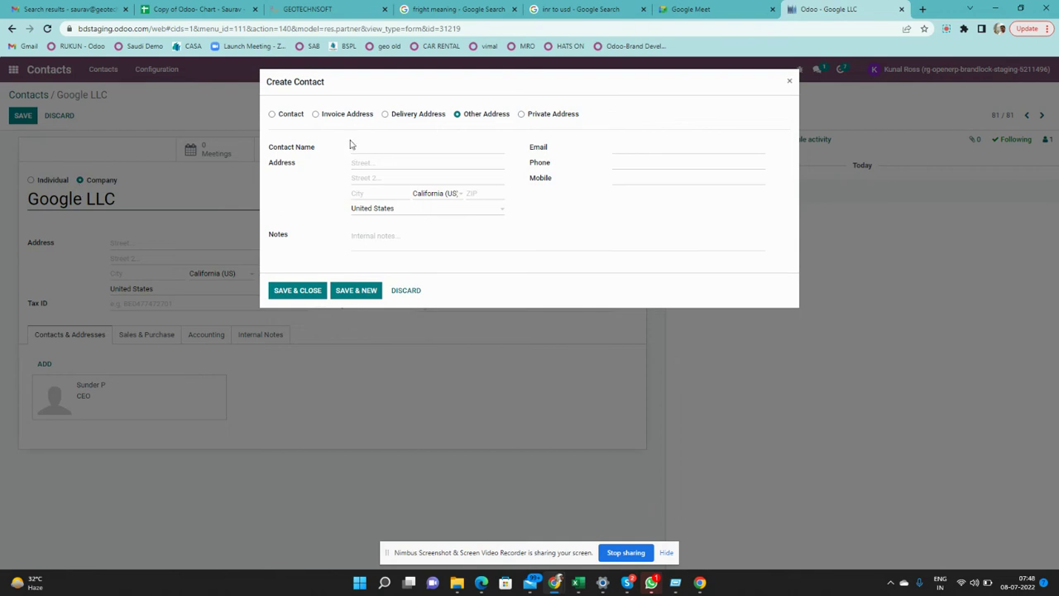
Make the new entry an Invoice Address named Mumbai
{"action": "left_click", "coordinate": [316, 116]}
{"action": "left_click", "coordinate": [456, 148]}
{"action": "type", "text": "Mumbai"}
Set the address to India, Maharashtra (IN) and save and close it
{"action": "left_click", "coordinate": [414, 210]}
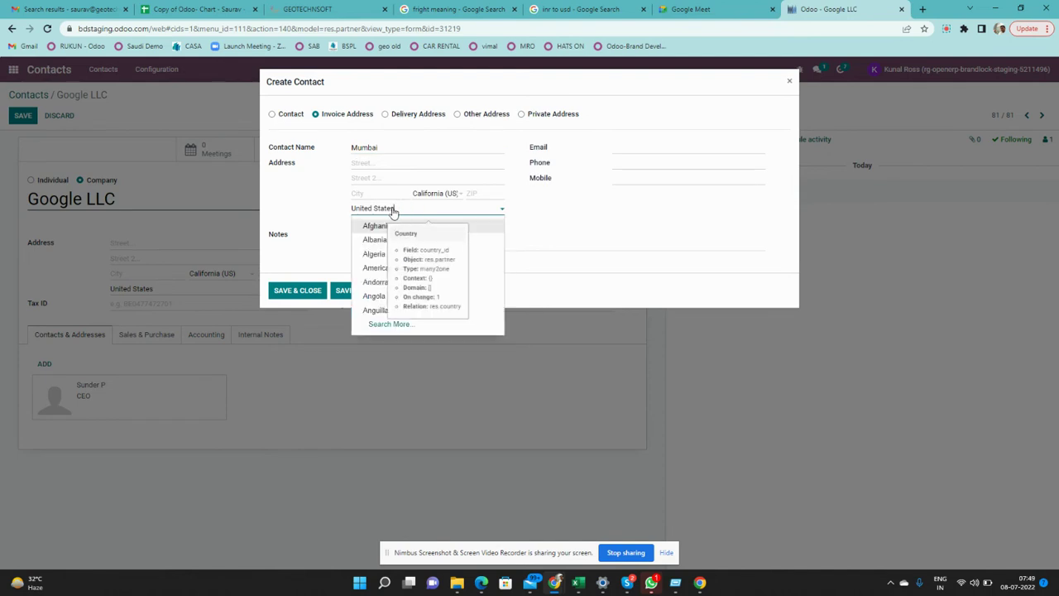
{"action": "triple_click", "coordinate": [394, 211]}
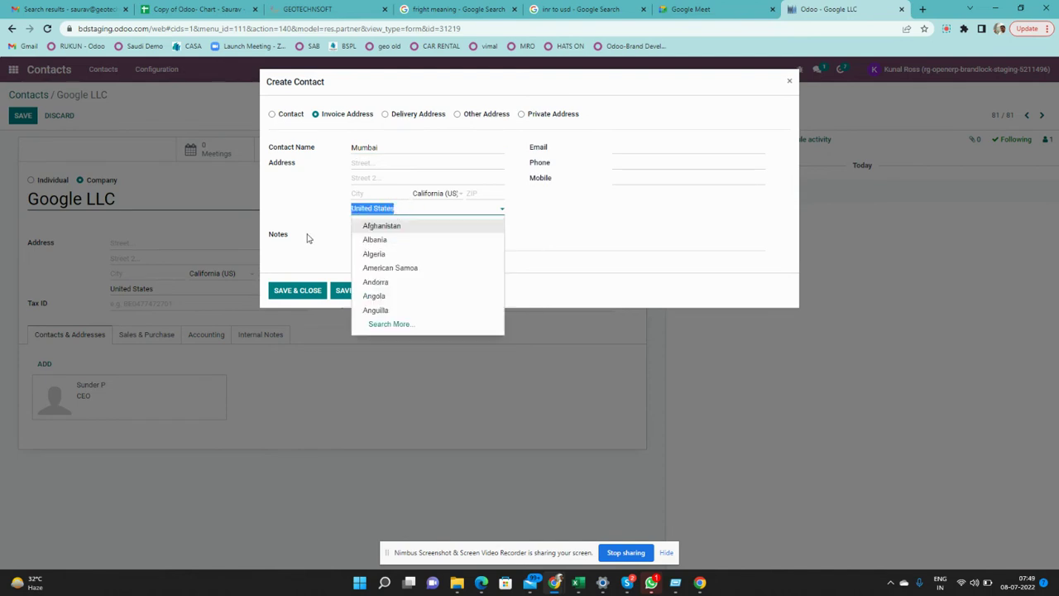
{"action": "type", "text": "indi"}
{"action": "left_click", "coordinate": [371, 239]}
{"action": "left_click", "coordinate": [427, 197]}
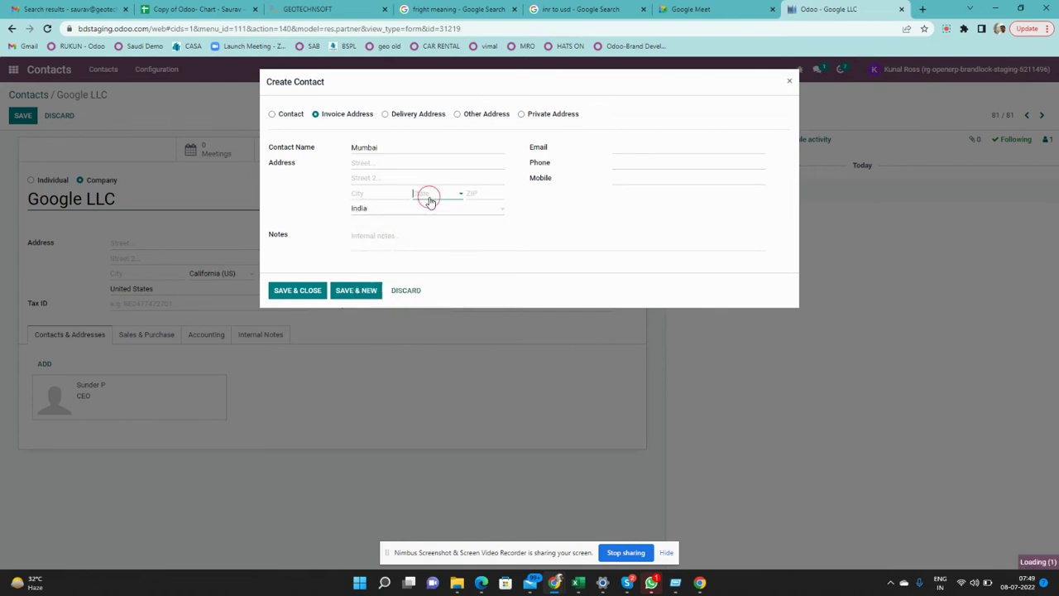
{"action": "type", "text": "maha"}
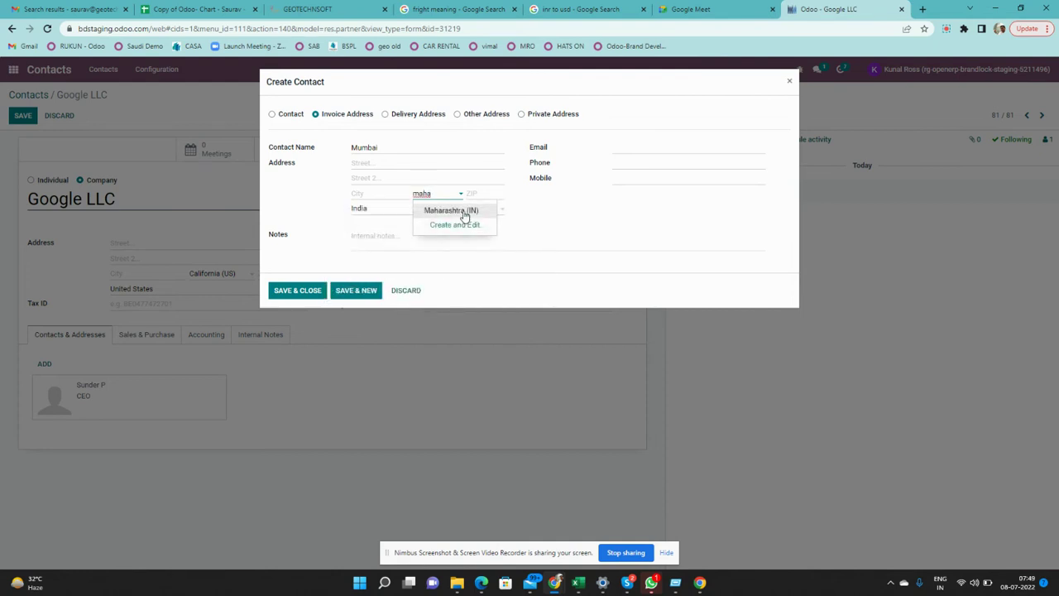
{"action": "left_click", "coordinate": [464, 213]}
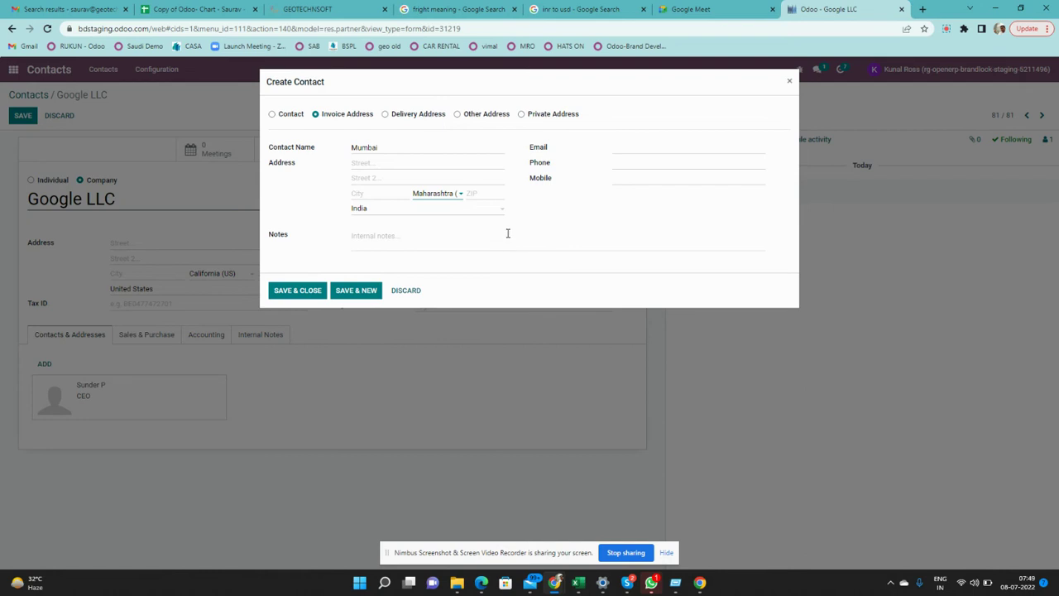
{"action": "left_click", "coordinate": [297, 291]}
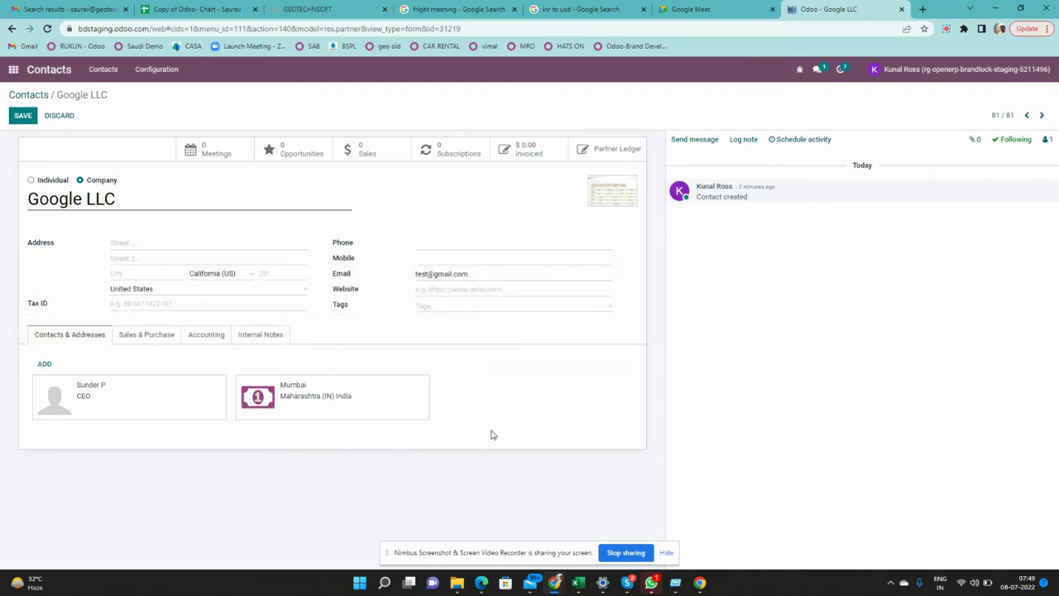
{"action": "left_click", "coordinate": [51, 367]}
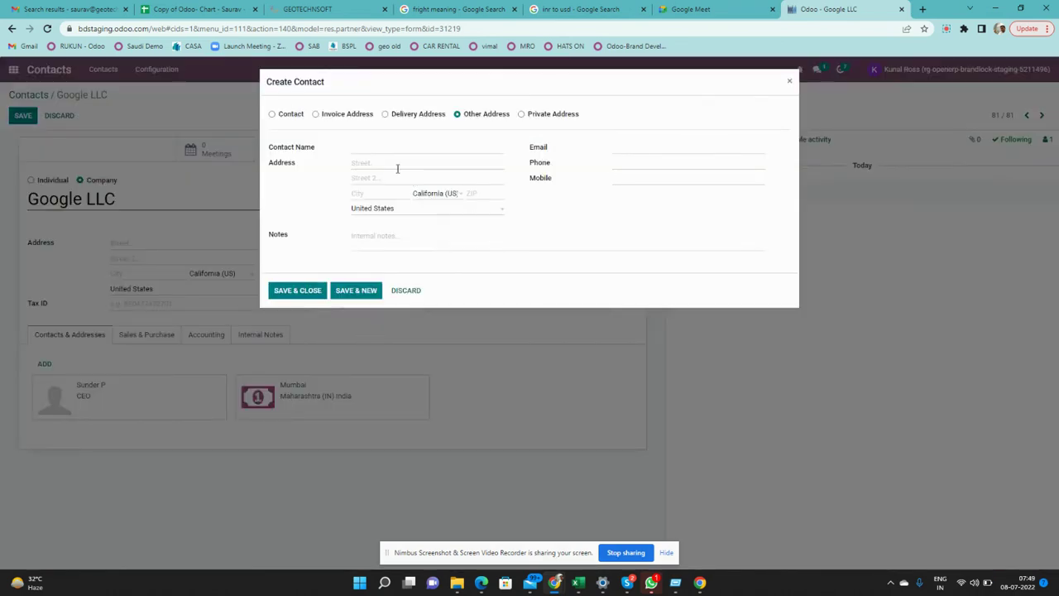
{"action": "left_click", "coordinate": [385, 115]}
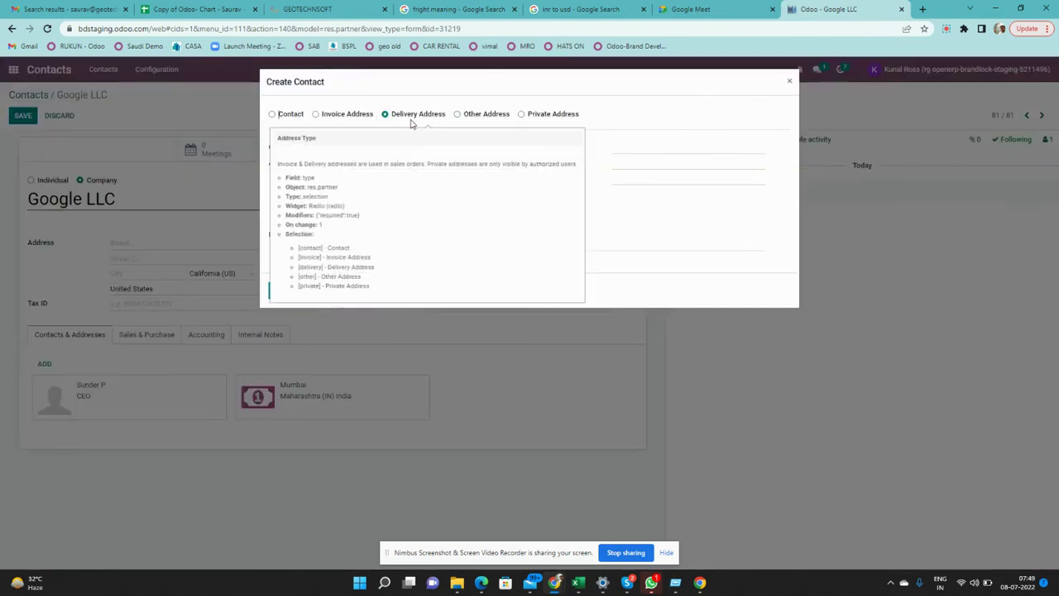
{"action": "left_click", "coordinate": [469, 116]}
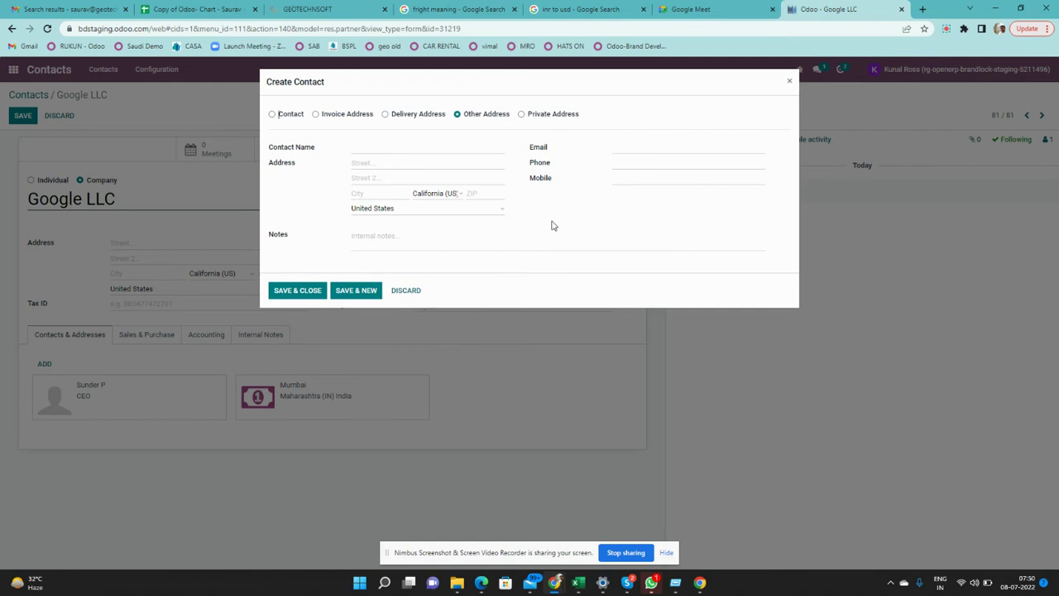
{"action": "left_click", "coordinate": [522, 116]}
{"action": "left_click", "coordinate": [790, 82]}
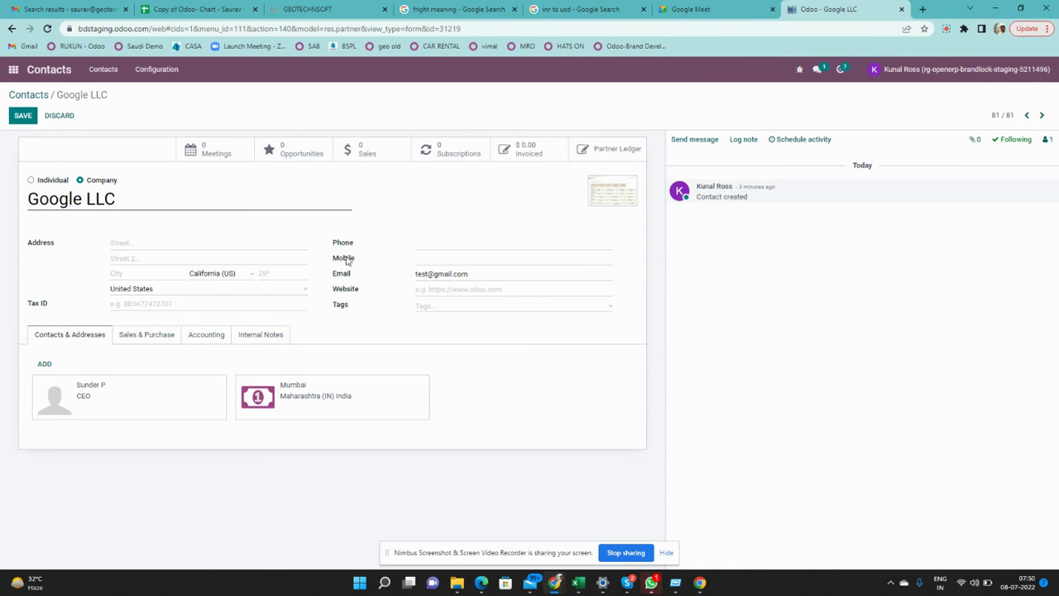
Save Google LLC, search contacts for 'google' and open the Google LLC CEO's contact card
{"action": "left_click", "coordinate": [30, 120]}
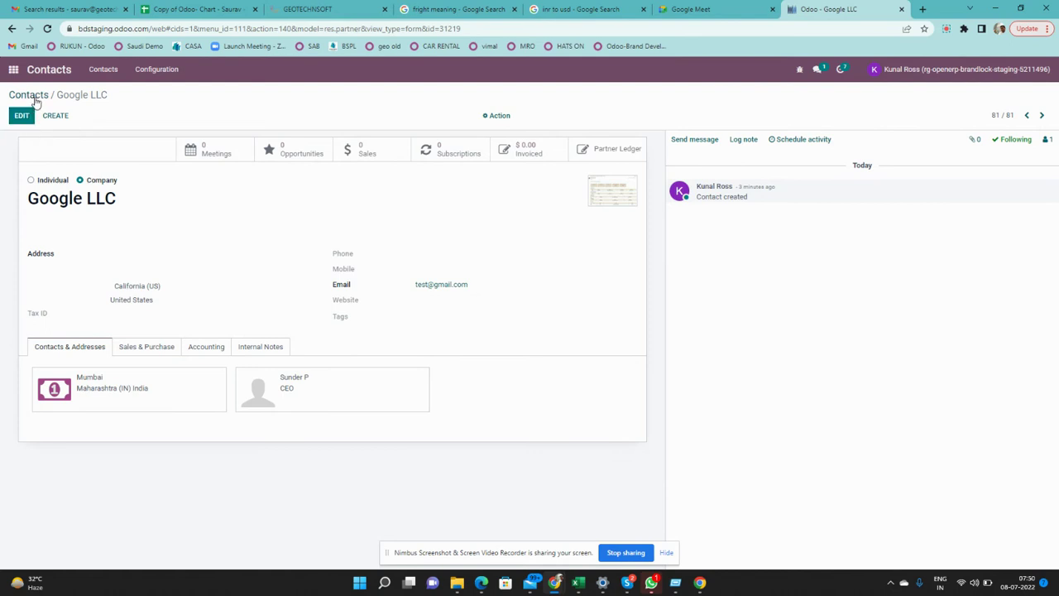
{"action": "left_click", "coordinate": [35, 99]}
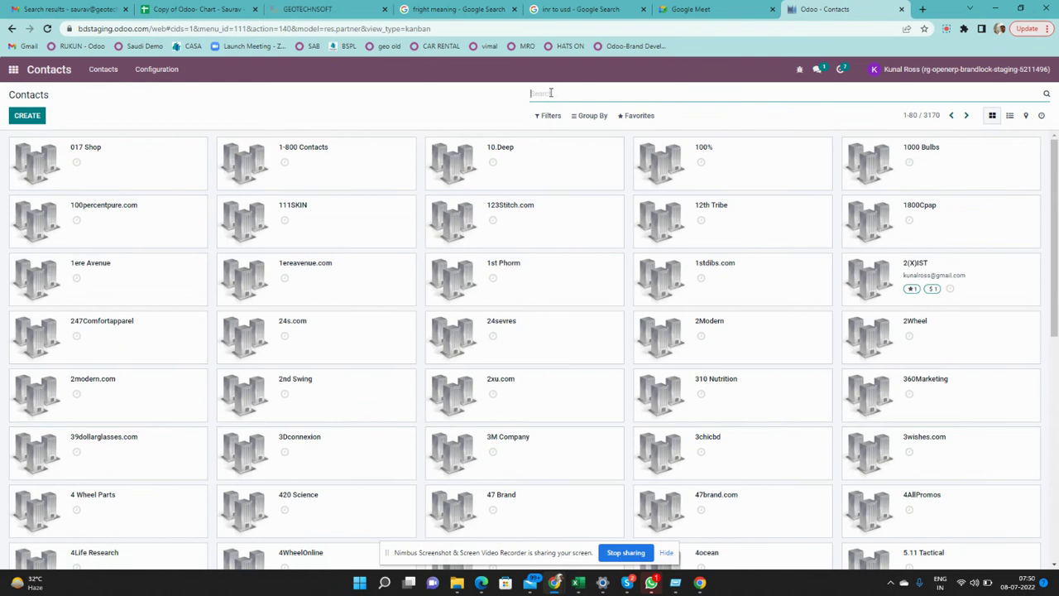
{"action": "type", "text": "google"}
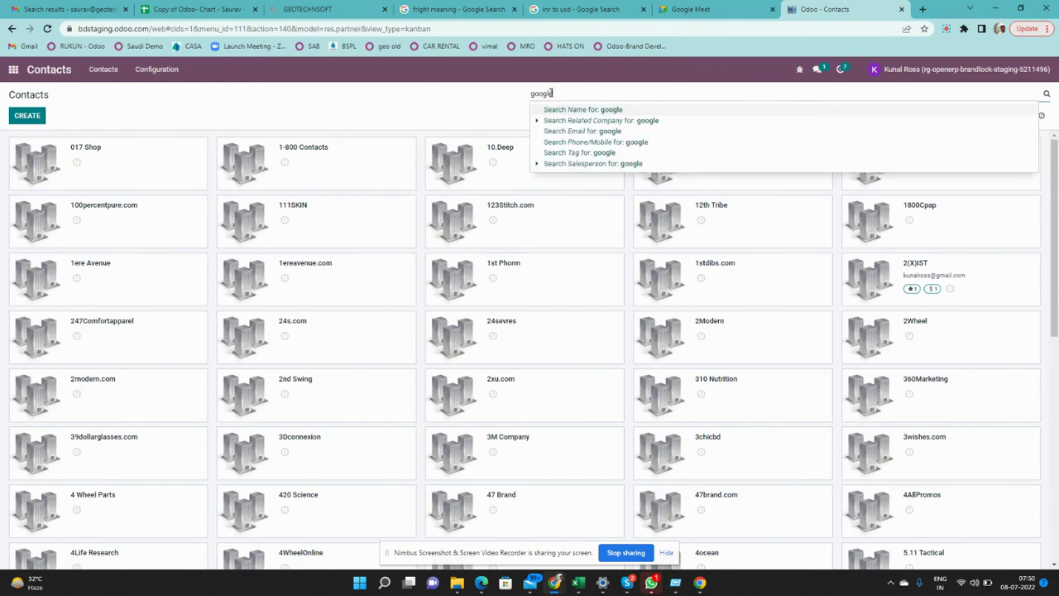
{"action": "key", "text": "Return"}
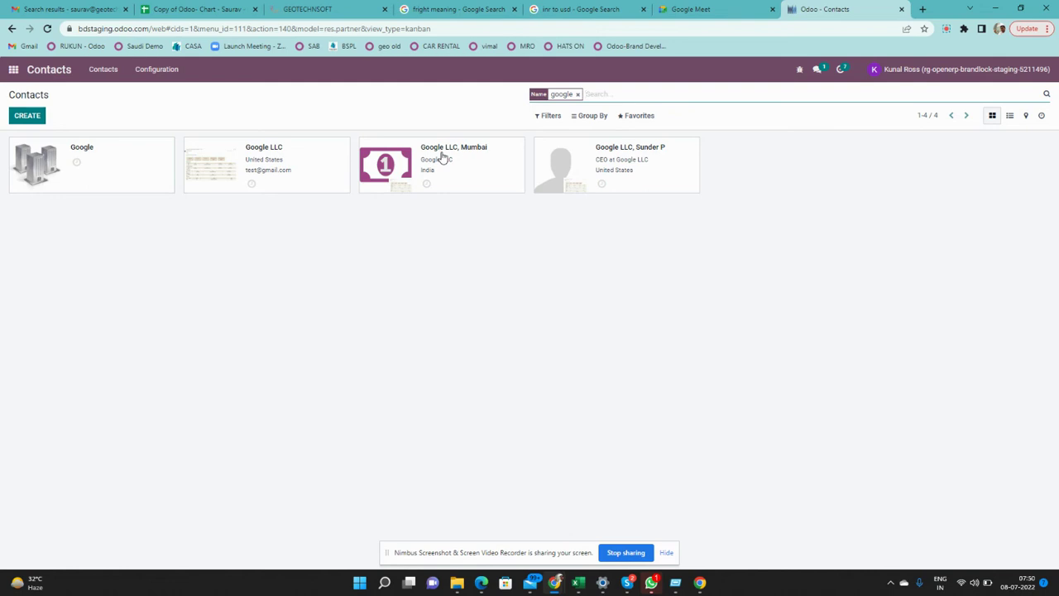
{"action": "left_click", "coordinate": [673, 168]}
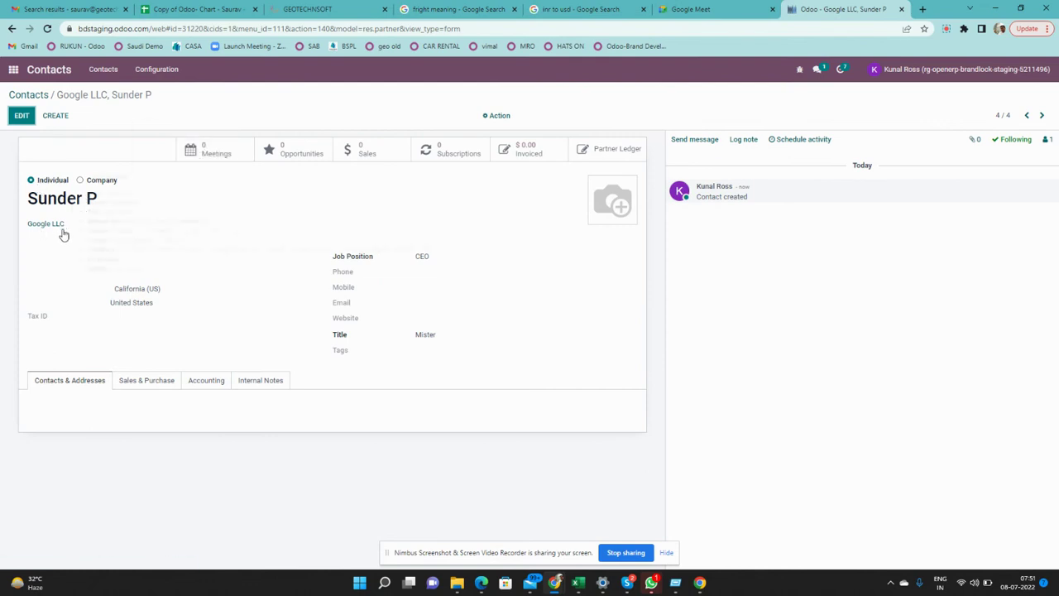
Follow the CEO contact's related company link to the Google LLC record
{"action": "mouse_move", "coordinate": [56, 232]}
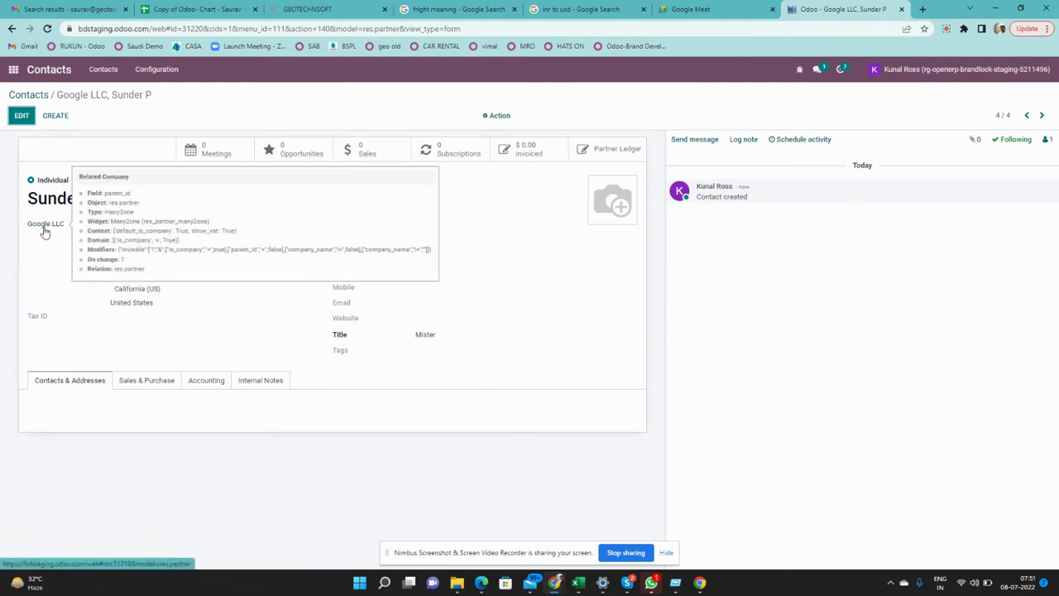
{"action": "left_click", "coordinate": [45, 232]}
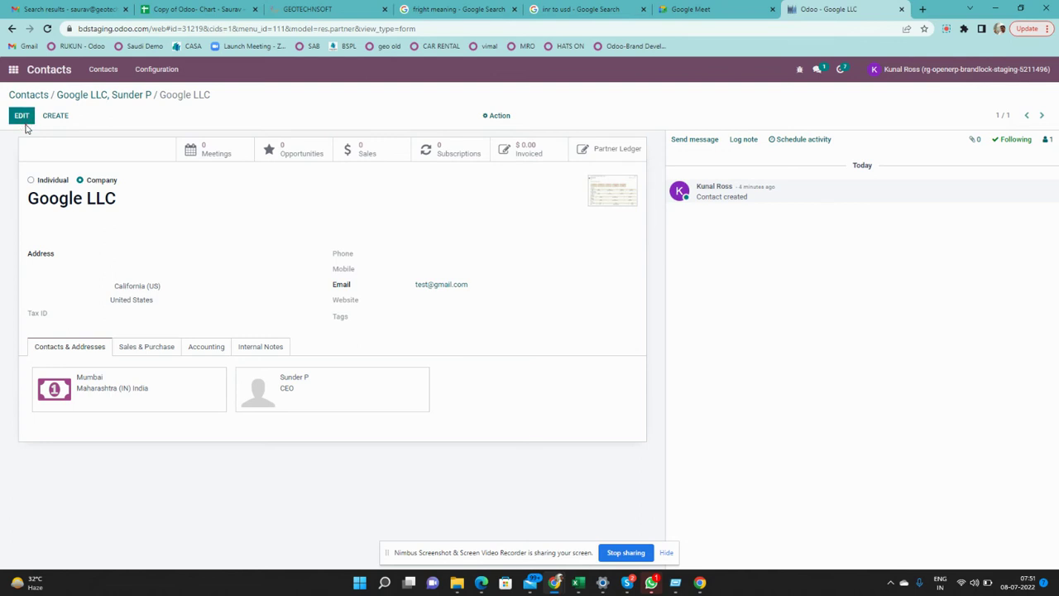
Save Google LLC unchanged and attach Draft Invoice (_88).pdf from Downloads in the chatter
{"action": "left_click", "coordinate": [23, 117]}
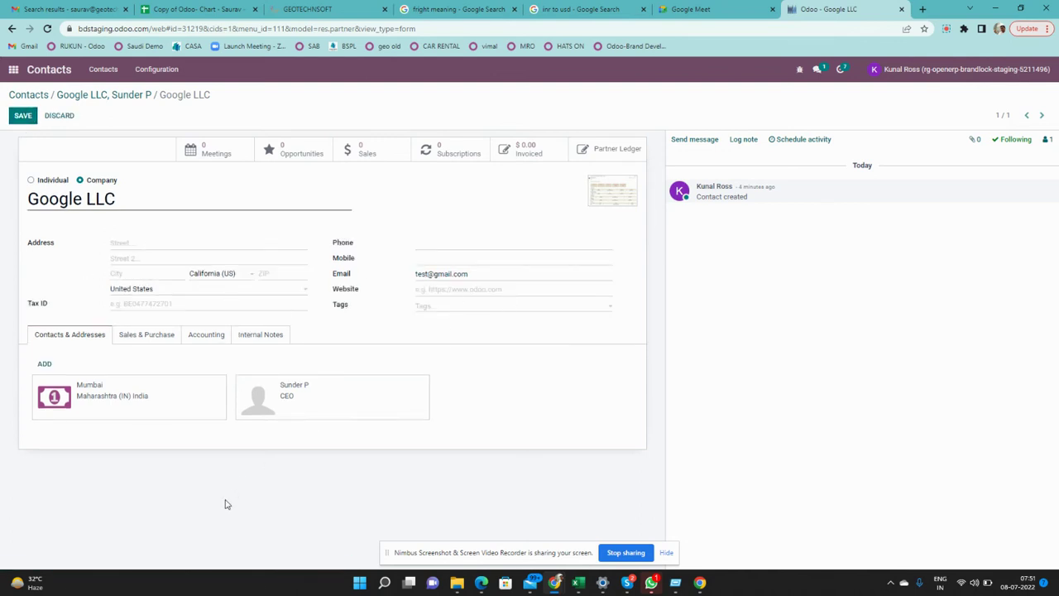
{"action": "left_click", "coordinate": [25, 119]}
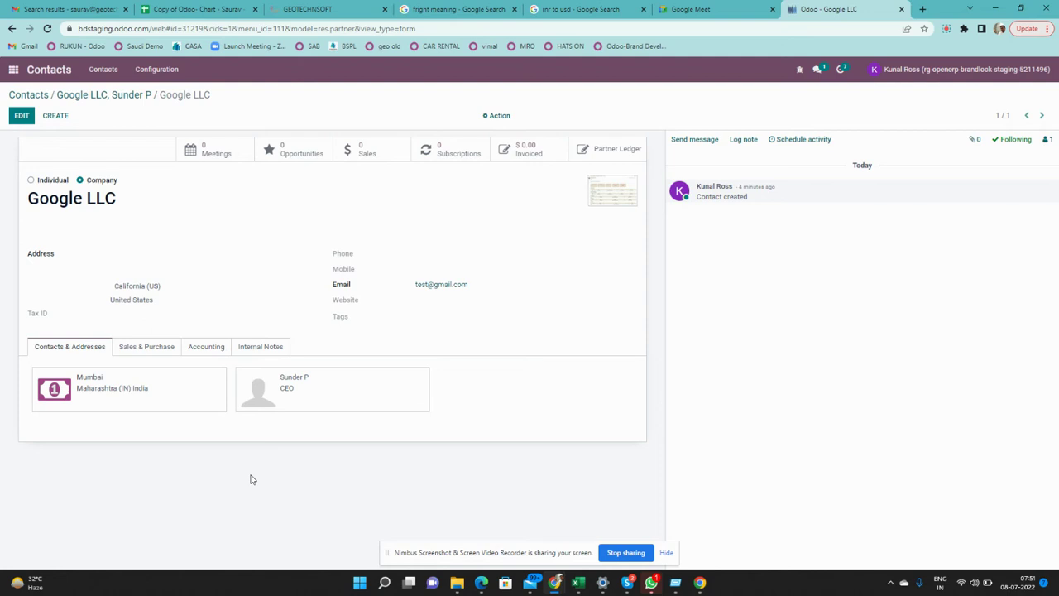
{"action": "left_click", "coordinate": [977, 142]}
{"action": "left_click", "coordinate": [876, 185]}
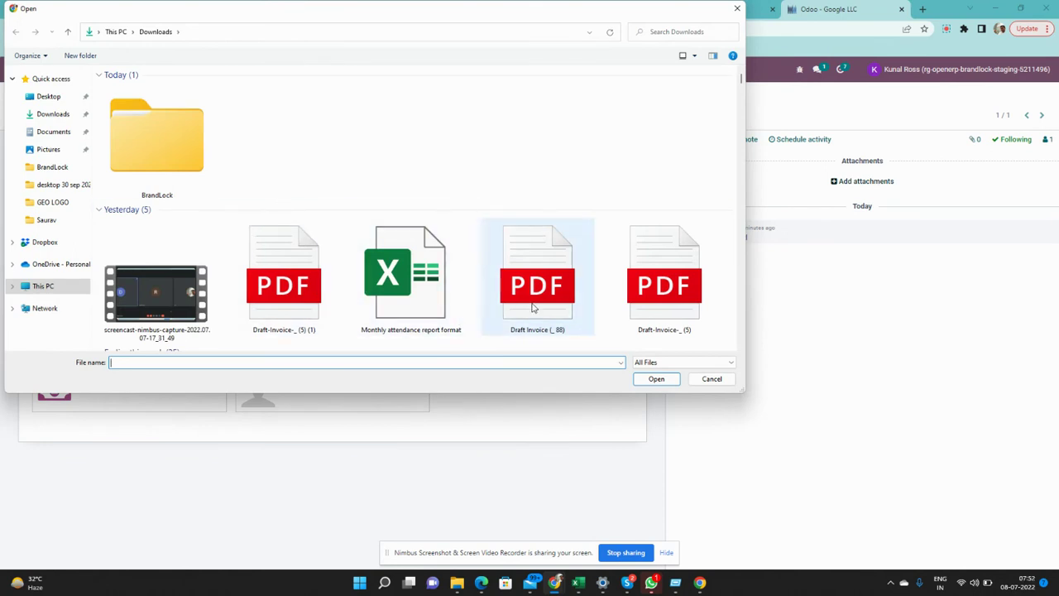
{"action": "double_click", "coordinate": [534, 308]}
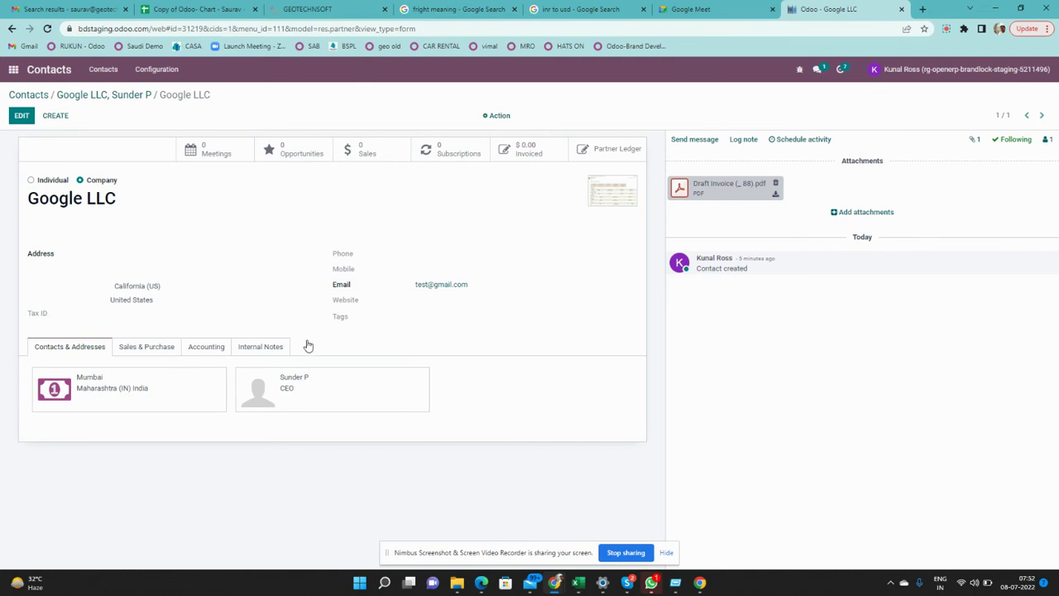
{"action": "left_click", "coordinate": [151, 348]}
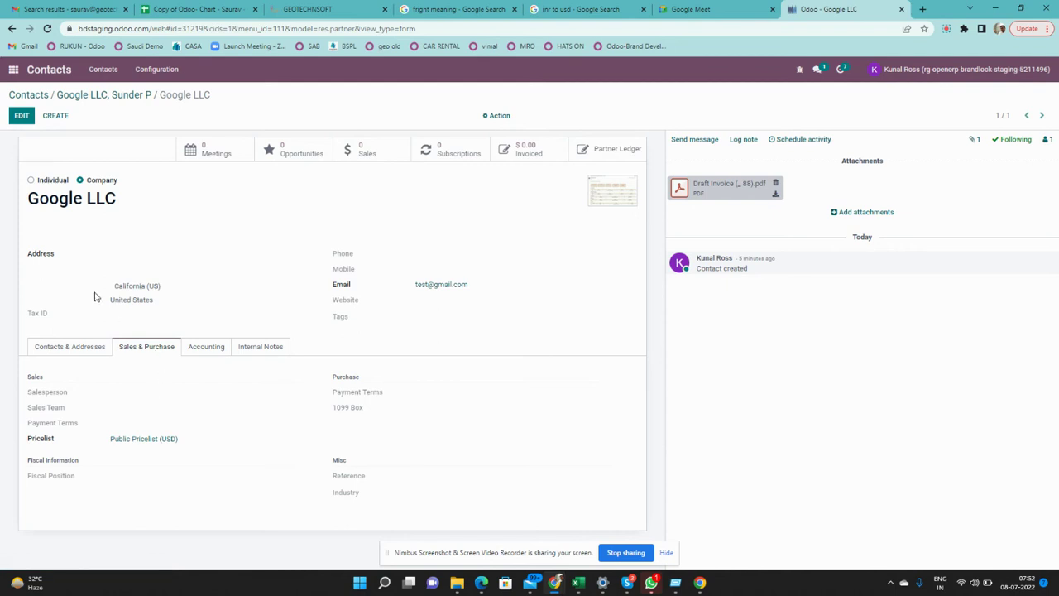
In edit mode, assign Google LLC a salesperson and set customer payment terms to 30 Days
{"action": "left_click", "coordinate": [23, 117]}
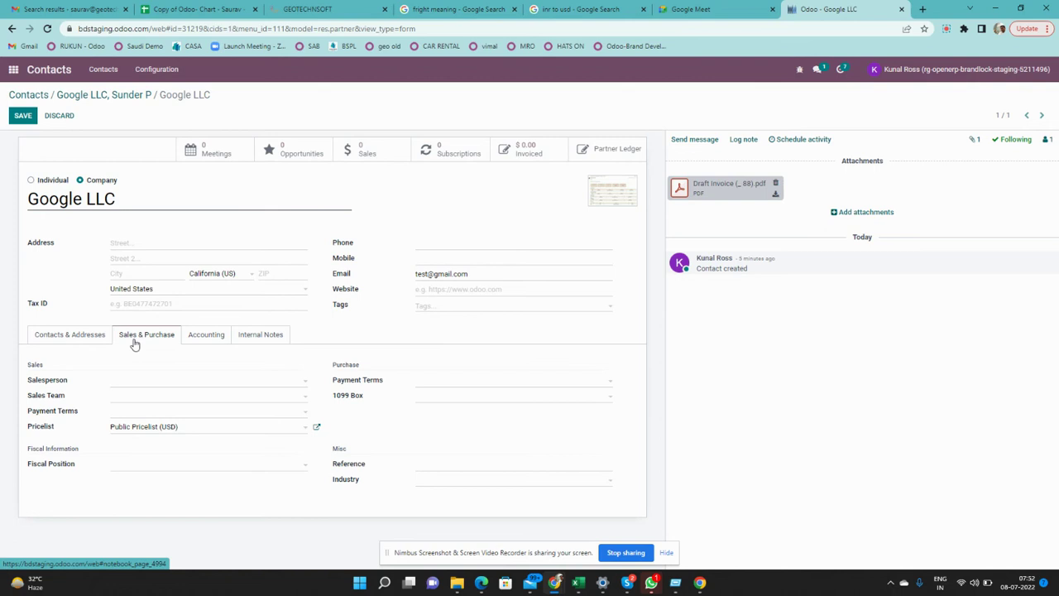
{"action": "left_click", "coordinate": [126, 385]}
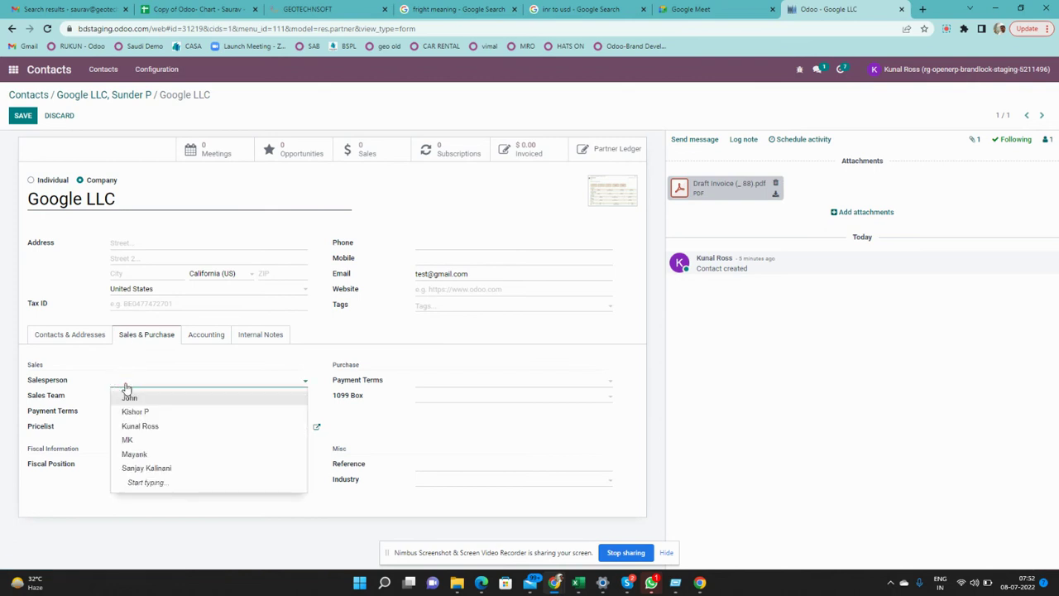
{"action": "left_click", "coordinate": [138, 427]}
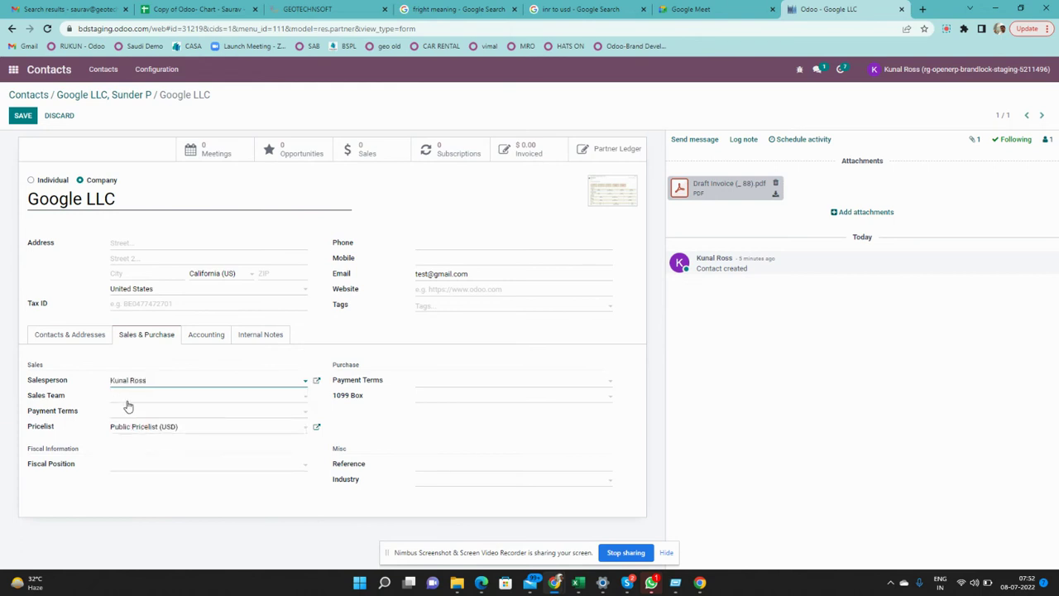
{"action": "left_click", "coordinate": [129, 411]}
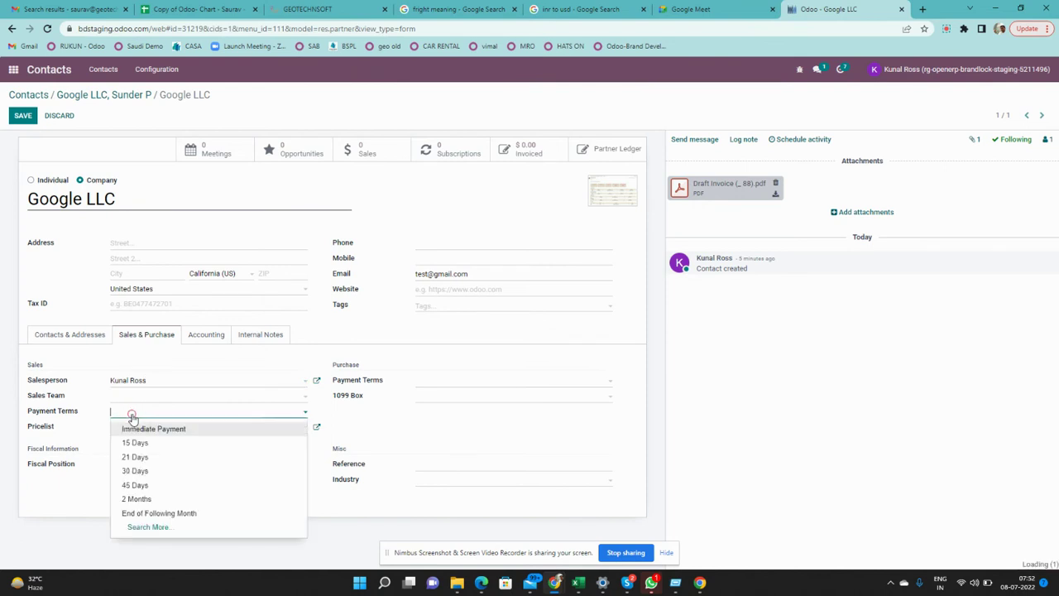
{"action": "left_click", "coordinate": [134, 471]}
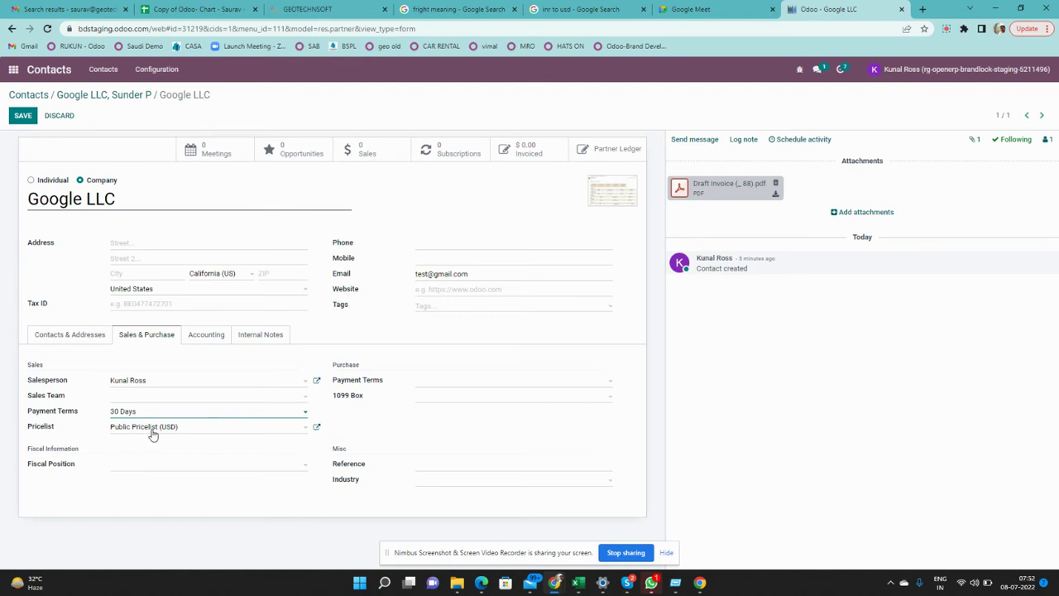
{"action": "left_click", "coordinate": [290, 430]}
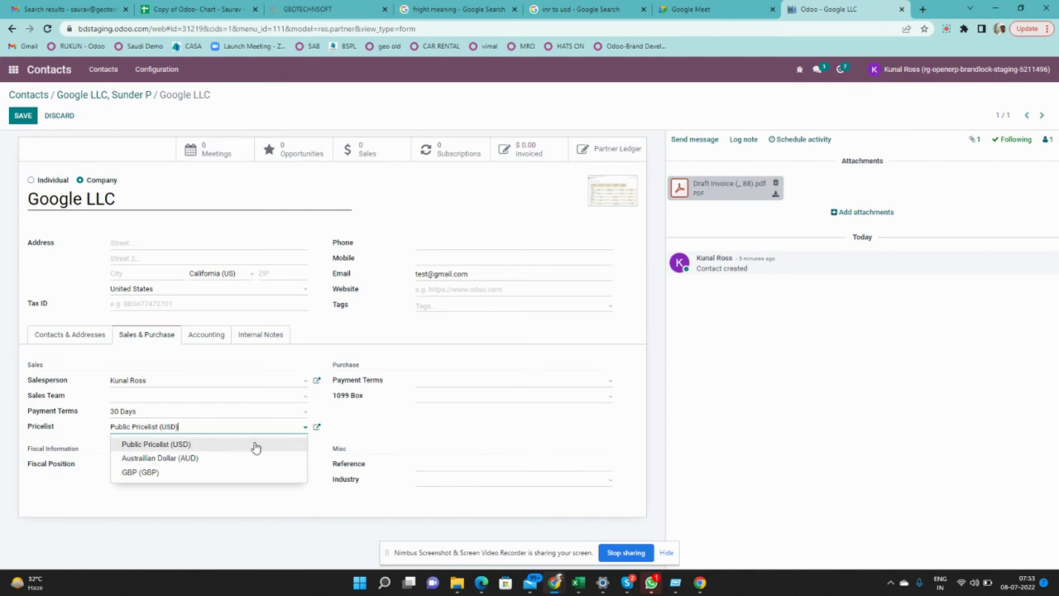
Set the pricelist to GBP (GBP) and vendor payment terms to 45 Days
{"action": "left_click", "coordinate": [345, 441]}
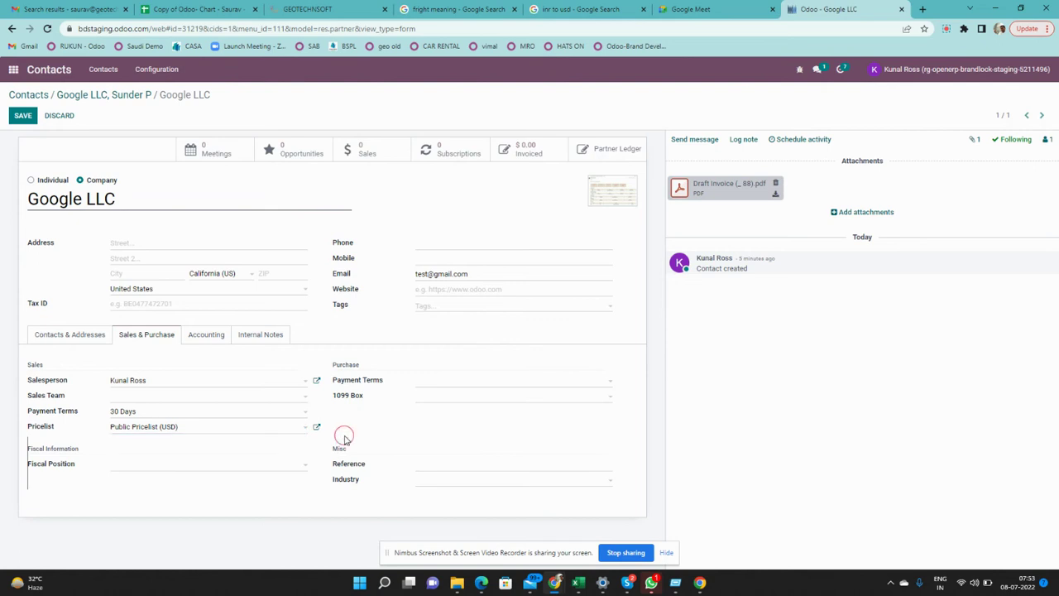
{"action": "left_click", "coordinate": [266, 429]}
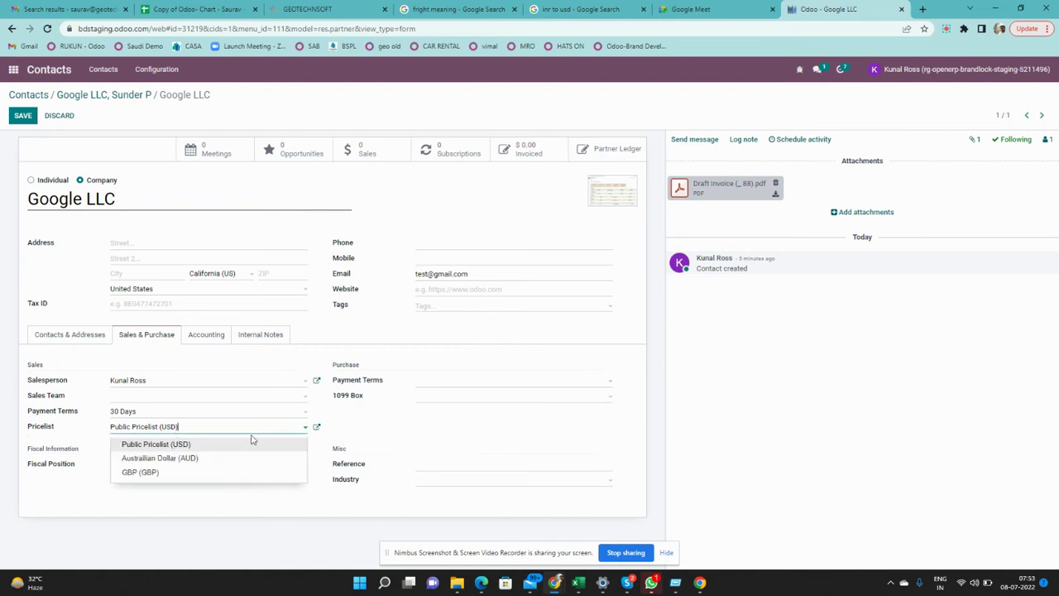
{"action": "left_click", "coordinate": [157, 478]}
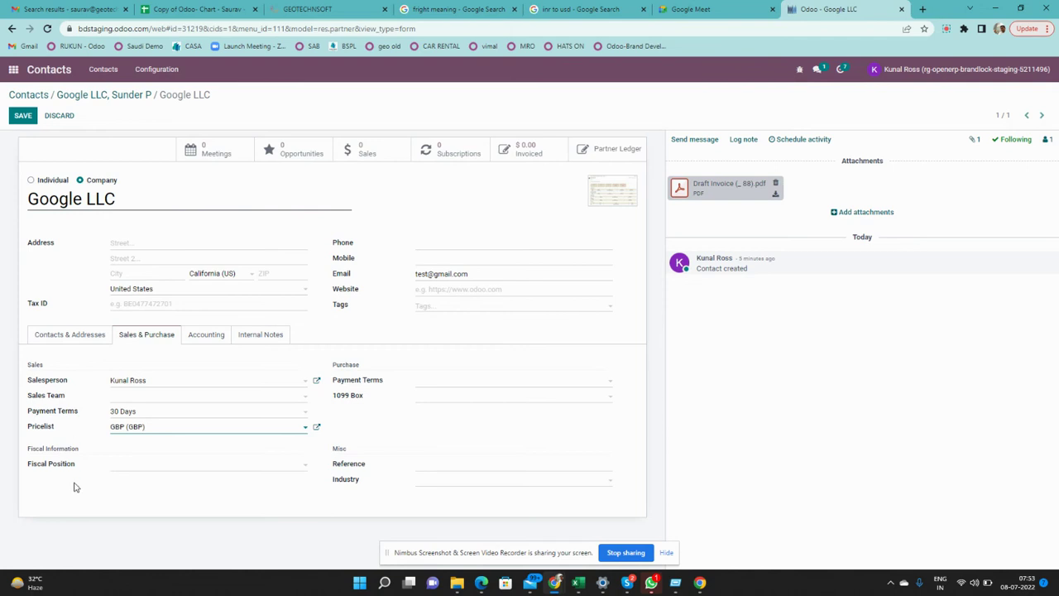
{"action": "left_click", "coordinate": [422, 383]}
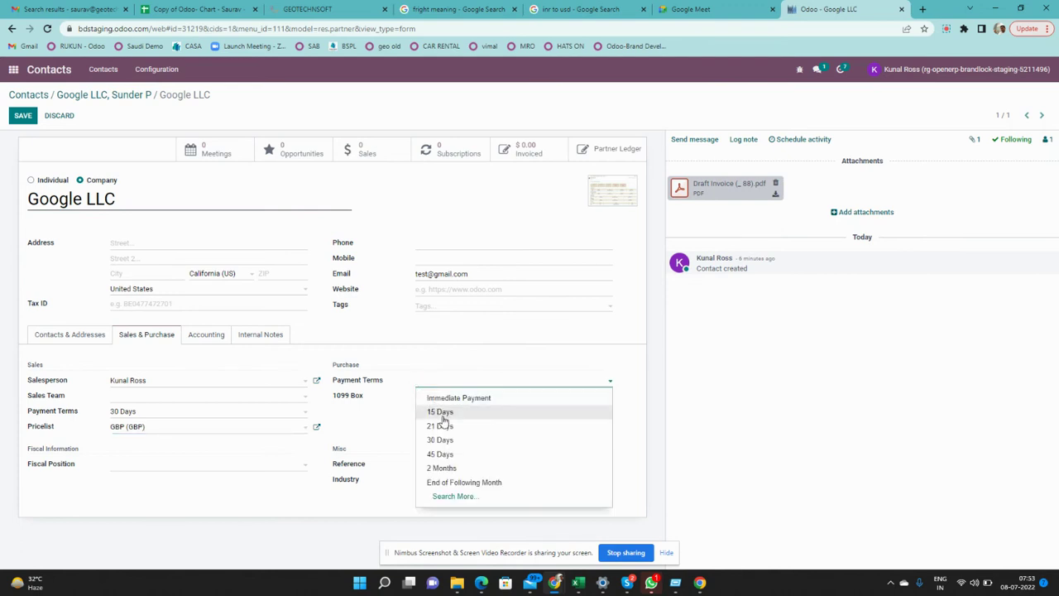
{"action": "left_click", "coordinate": [443, 455]}
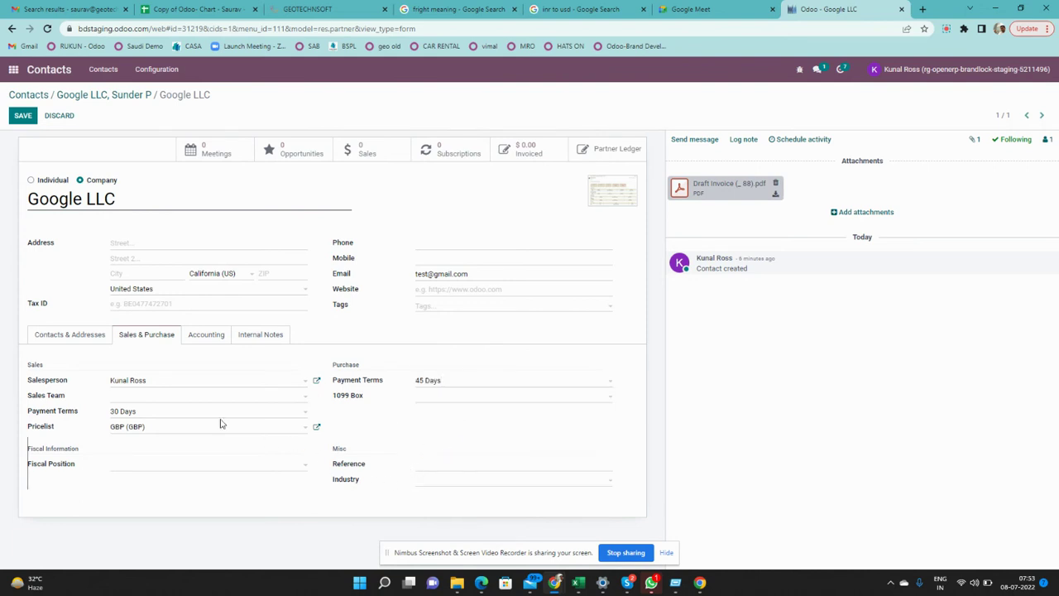
Add a reference, set the industry to IT/Communication via a 'com' search, and save
{"action": "left_click", "coordinate": [445, 469]}
{"action": "left_click", "coordinate": [434, 489]}
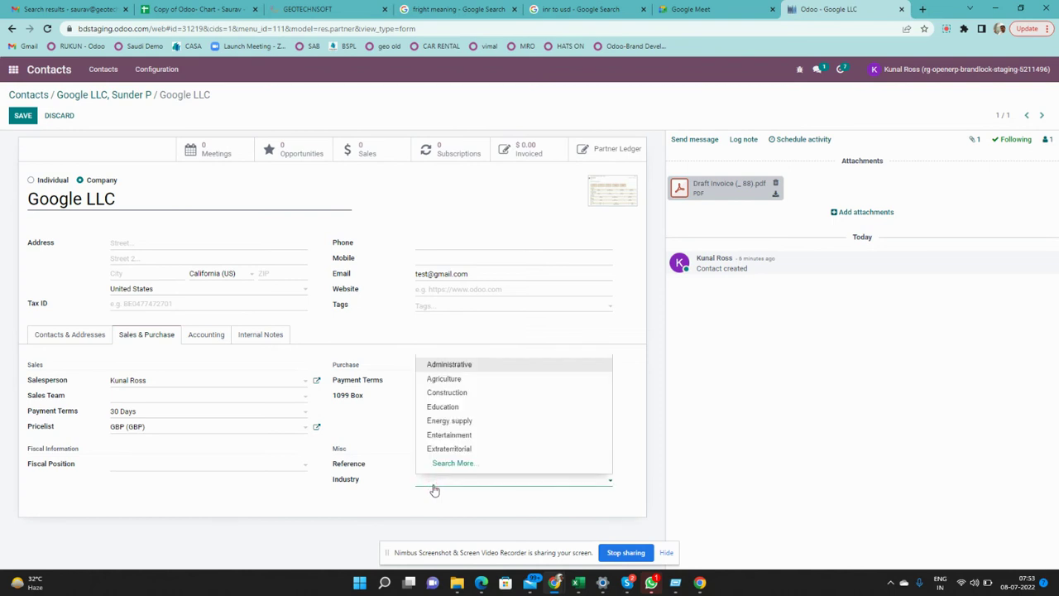
{"action": "type", "text": "soft"}
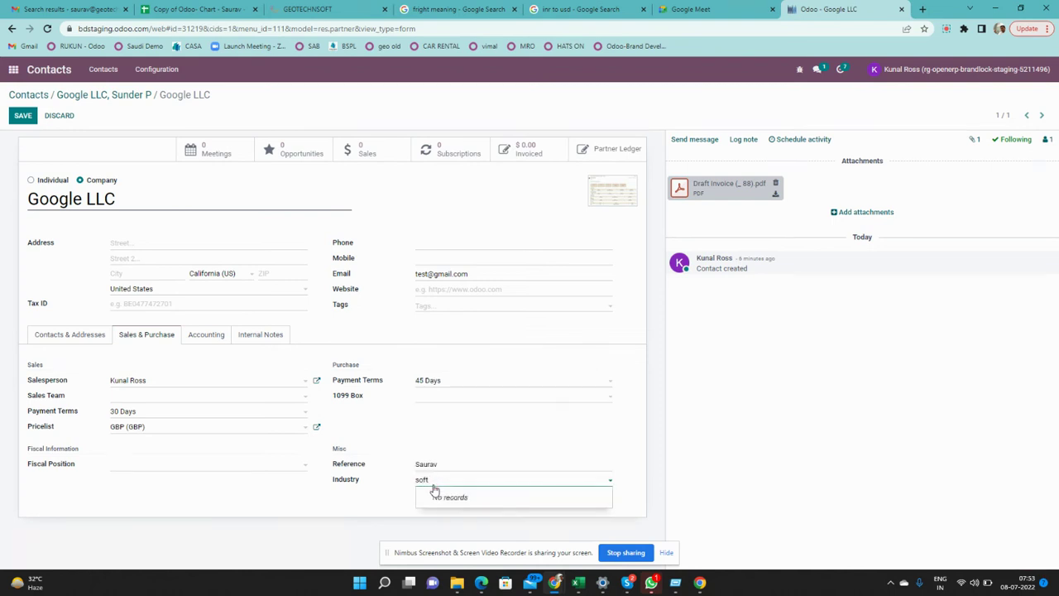
{"action": "key", "text": "BackSpace"}
{"action": "key", "text": "BackSpace"}
{"action": "key", "text": "BackSpace"}
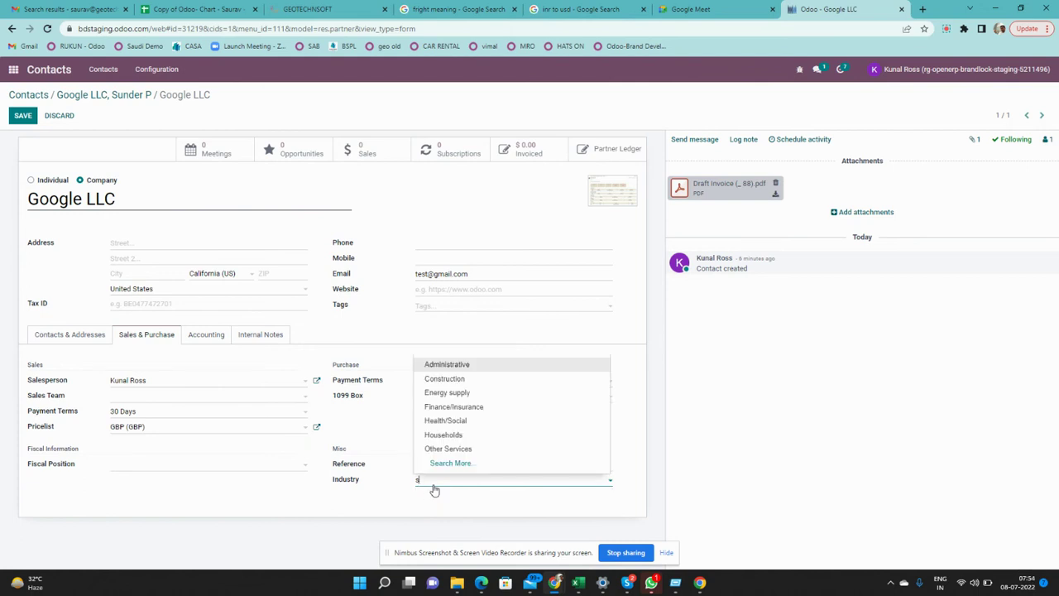
{"action": "type", "text": "com"}
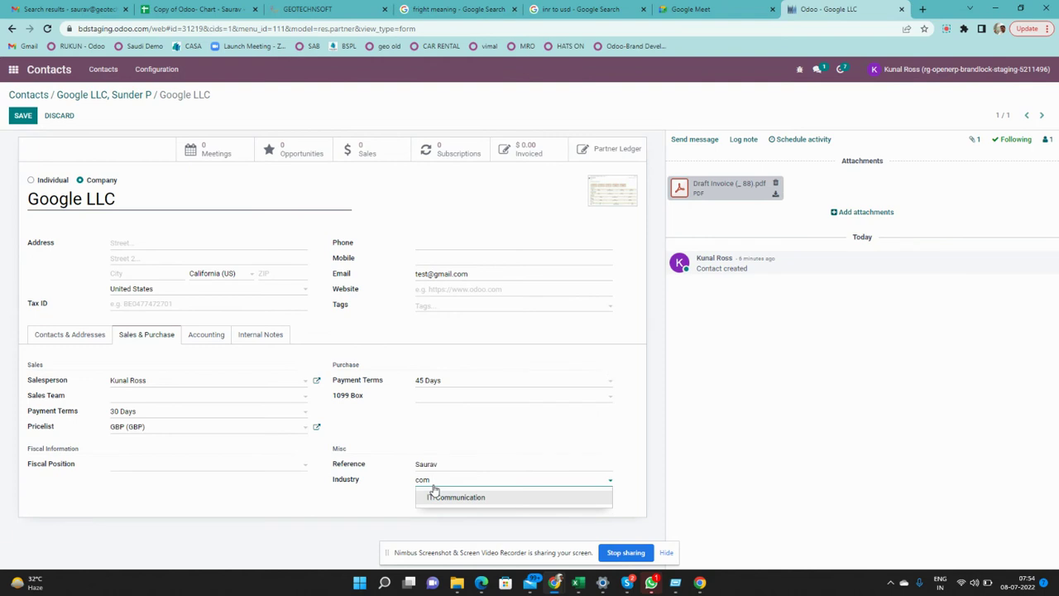
{"action": "left_click", "coordinate": [438, 496]}
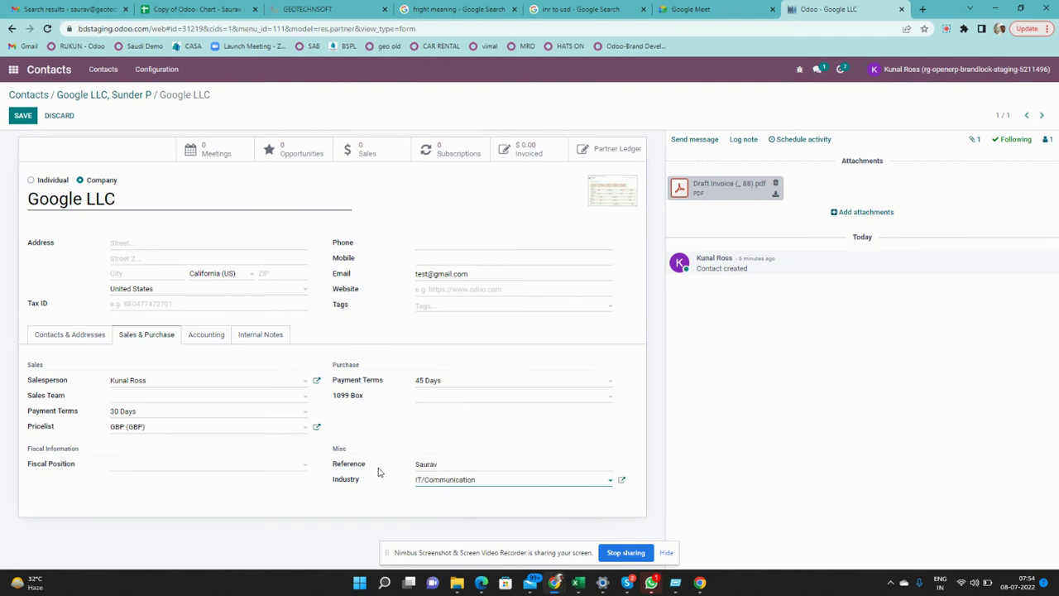
{"action": "left_click", "coordinate": [518, 444]}
{"action": "left_click", "coordinate": [25, 117]}
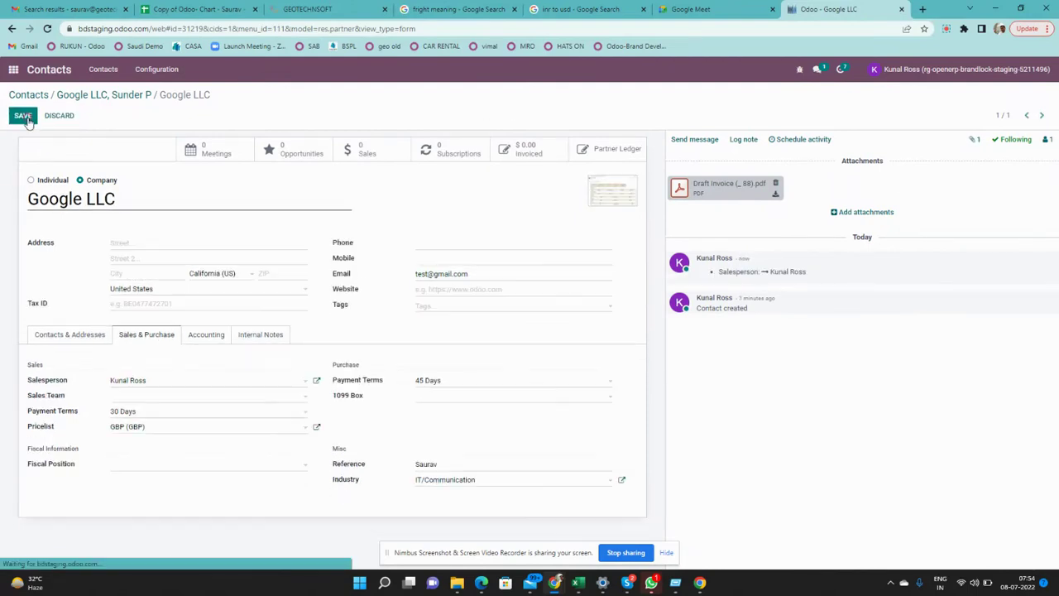
Review the Accounting and Internal Notes tabs, then save the Google LLC record
{"action": "left_click", "coordinate": [208, 347]}
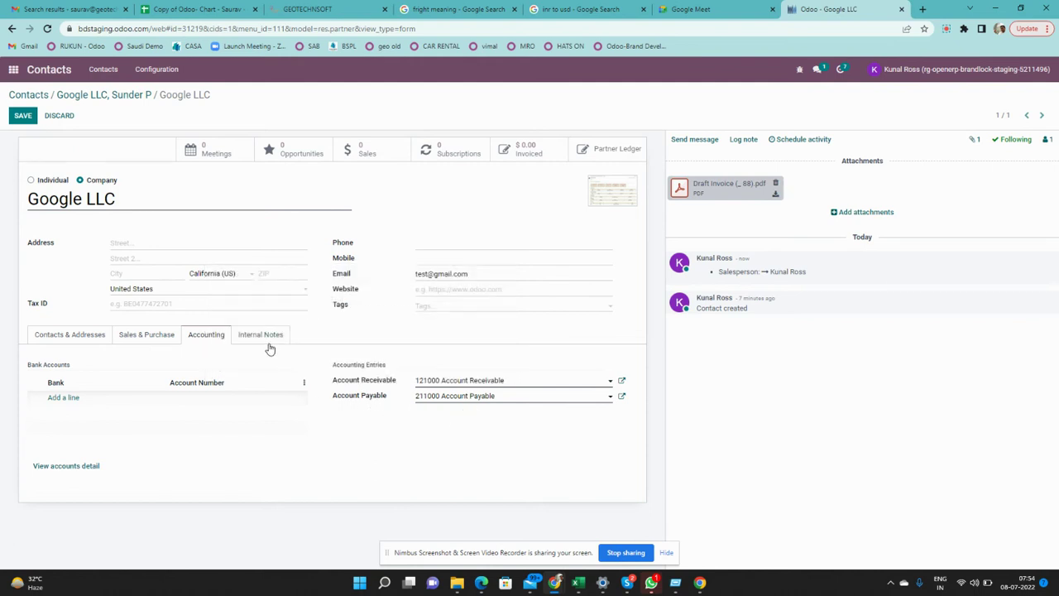
{"action": "left_click", "coordinate": [268, 339]}
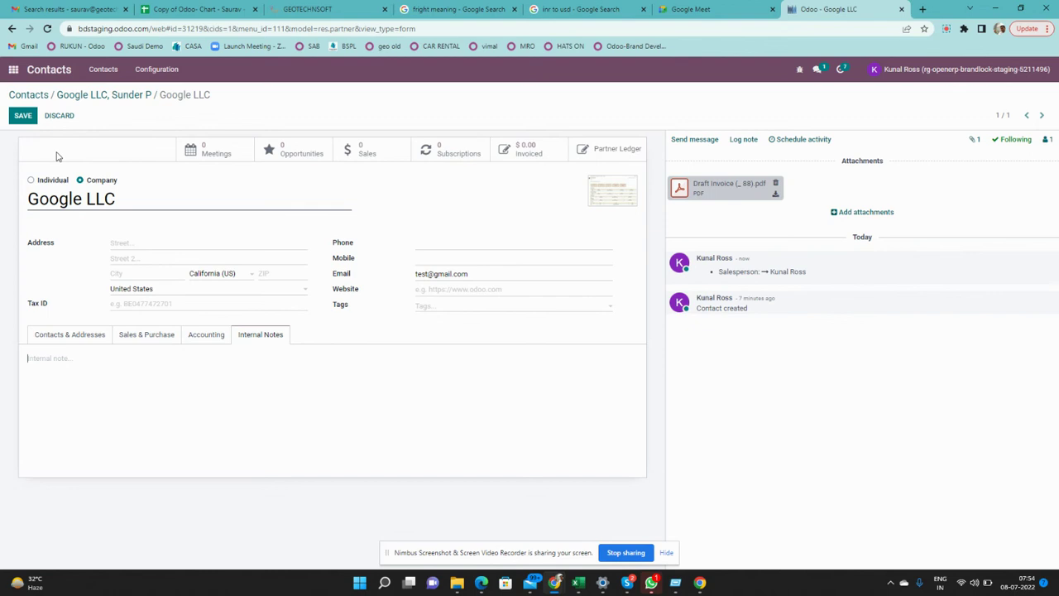
{"action": "left_click", "coordinate": [24, 117]}
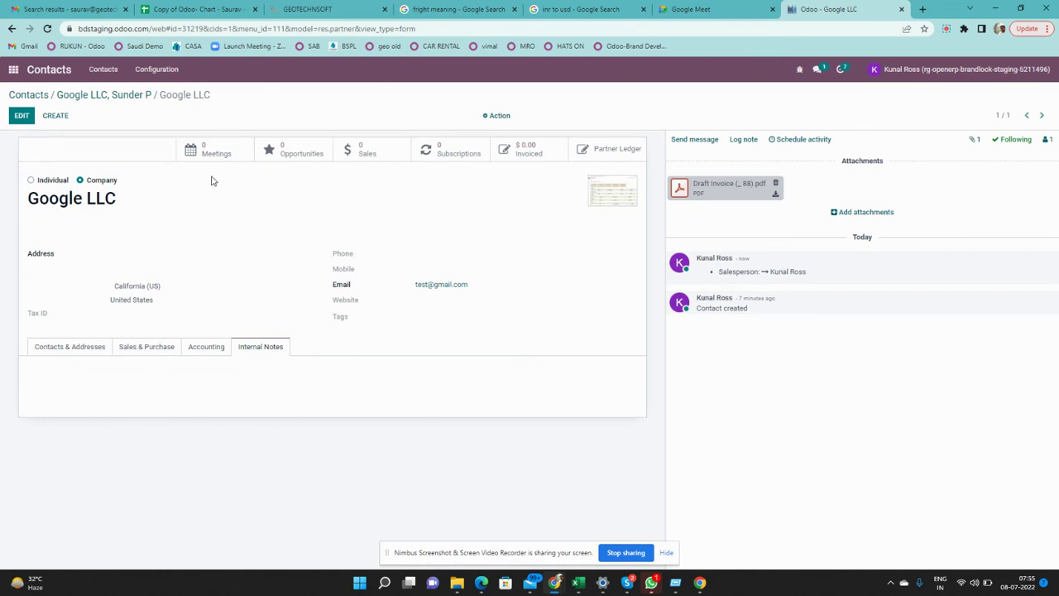
{"action": "left_click", "coordinate": [207, 159]}
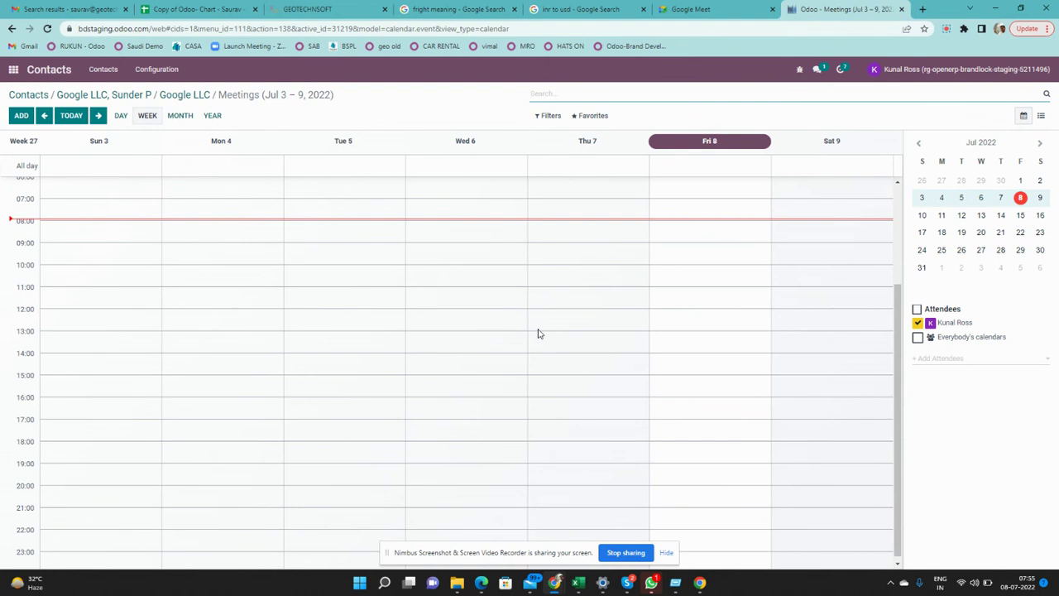
{"action": "left_click", "coordinate": [559, 328]}
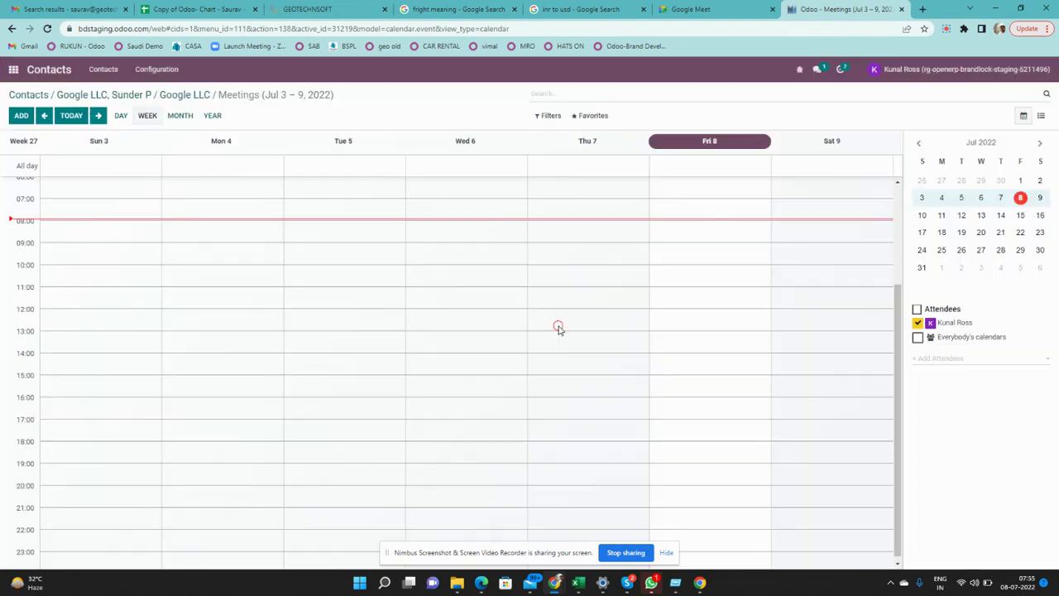
{"action": "left_click", "coordinate": [556, 325]}
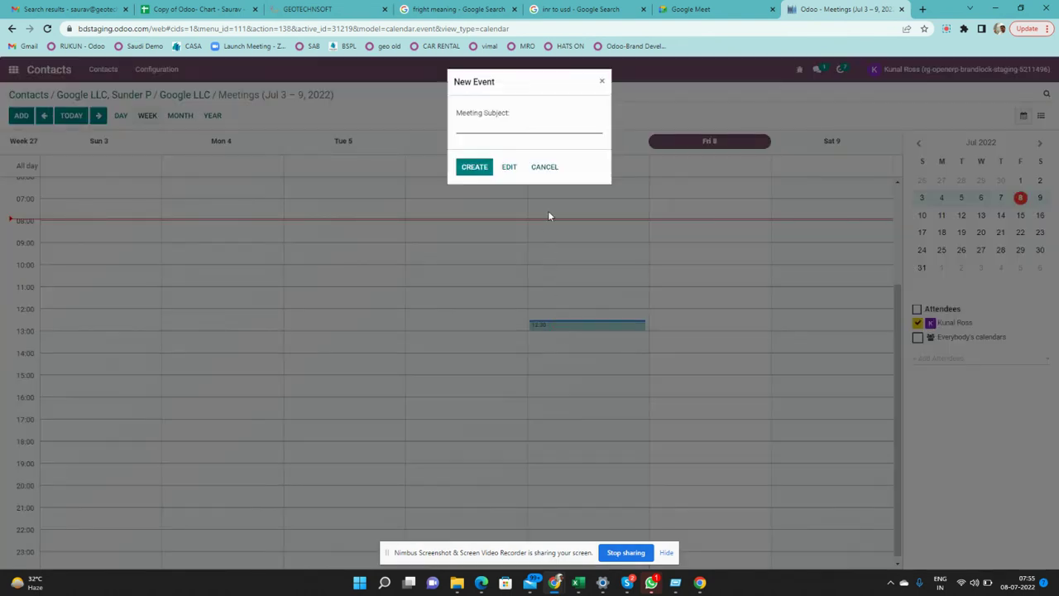
{"action": "left_click", "coordinate": [510, 168]}
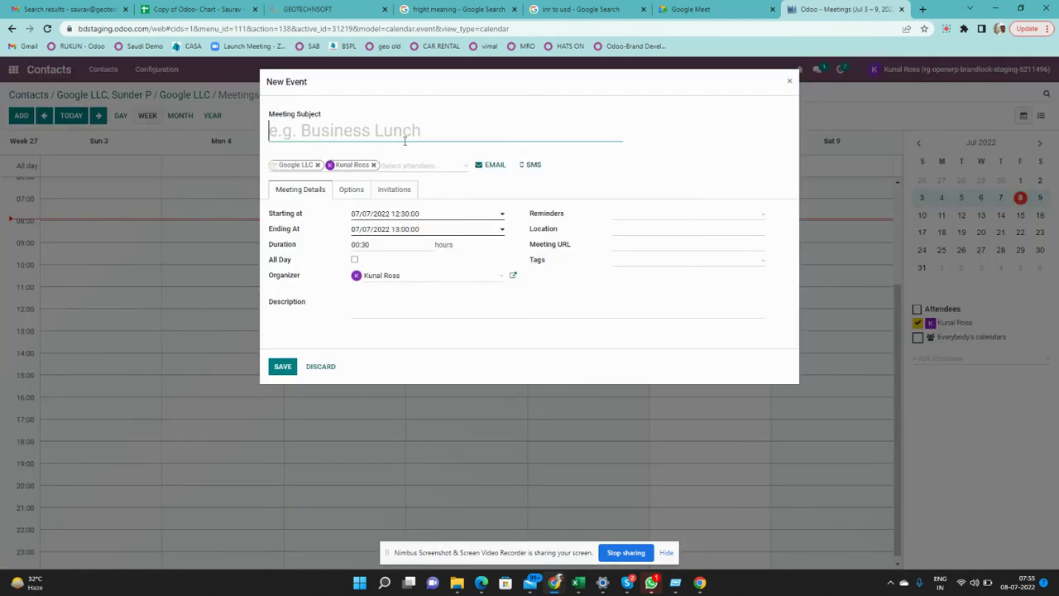
{"action": "left_click", "coordinate": [433, 168]}
{"action": "left_click", "coordinate": [433, 168]}
{"action": "left_click", "coordinate": [634, 218]}
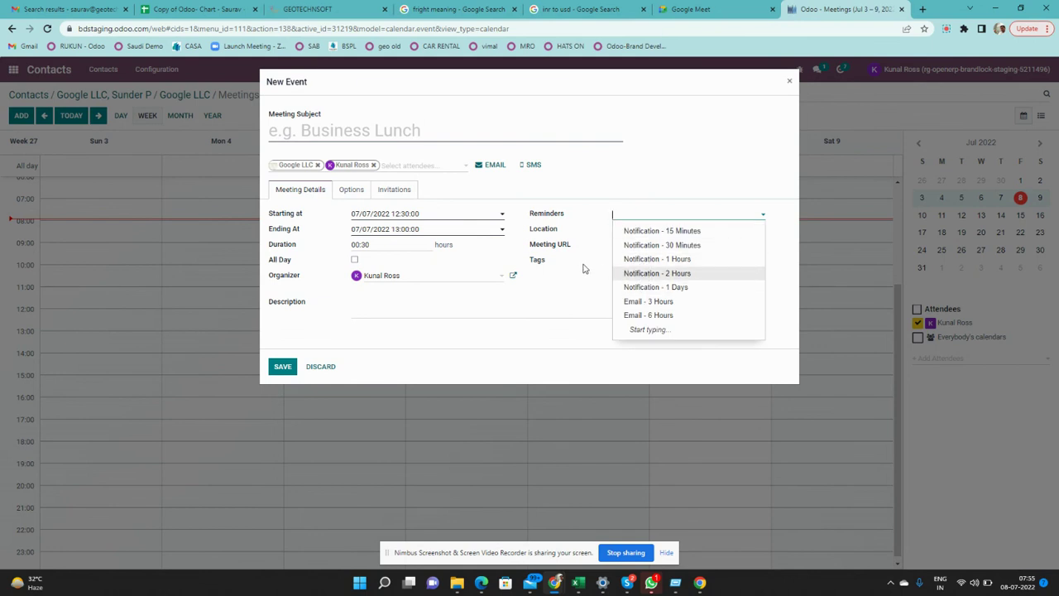
{"action": "left_click", "coordinate": [582, 267]}
{"action": "left_click", "coordinate": [636, 245]}
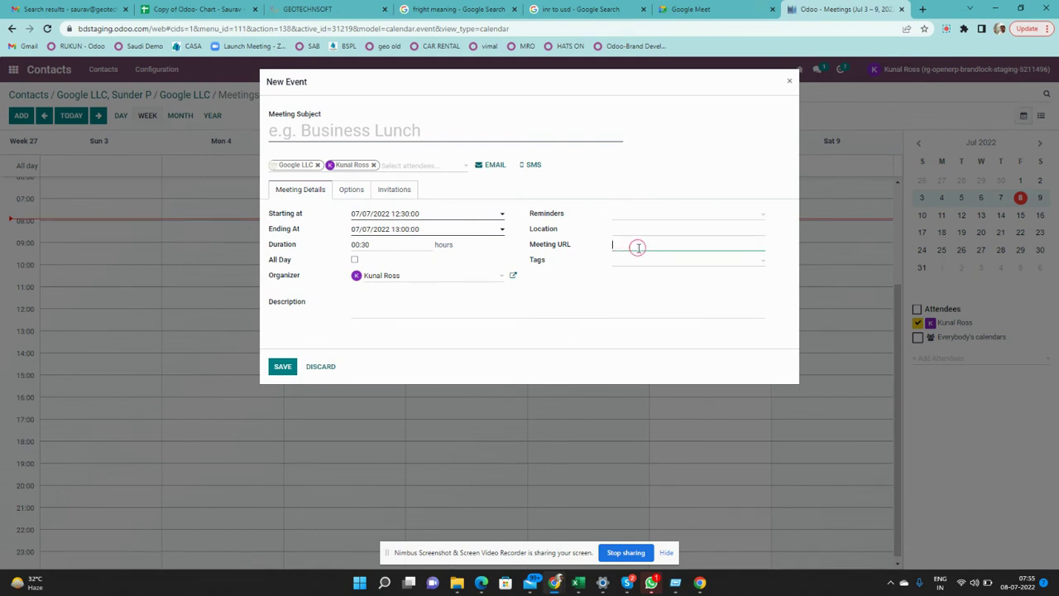
{"action": "left_click", "coordinate": [390, 314]}
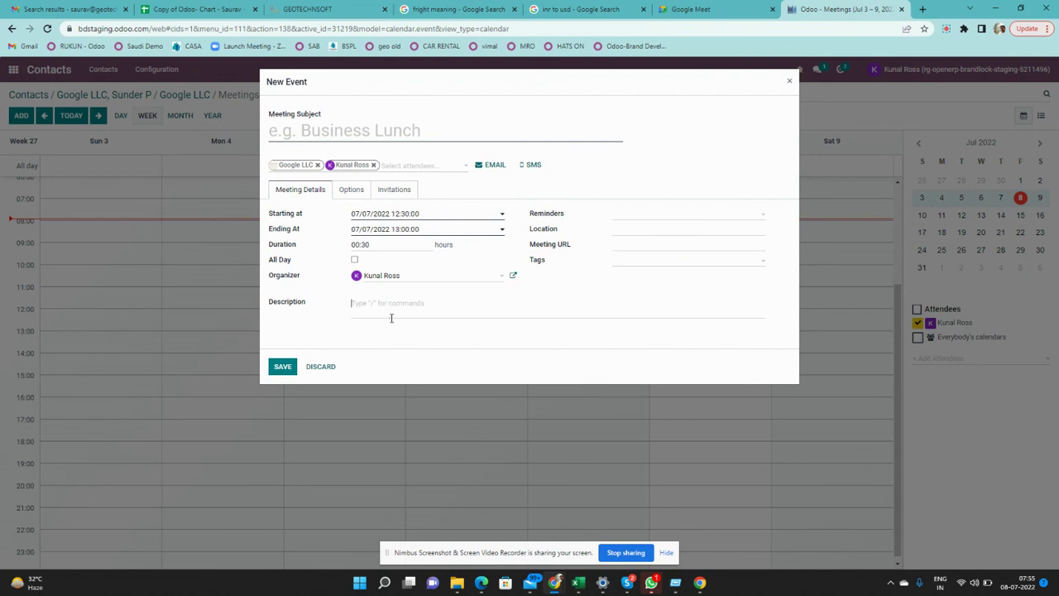
{"action": "left_click", "coordinate": [425, 174]}
{"action": "left_click", "coordinate": [352, 192]}
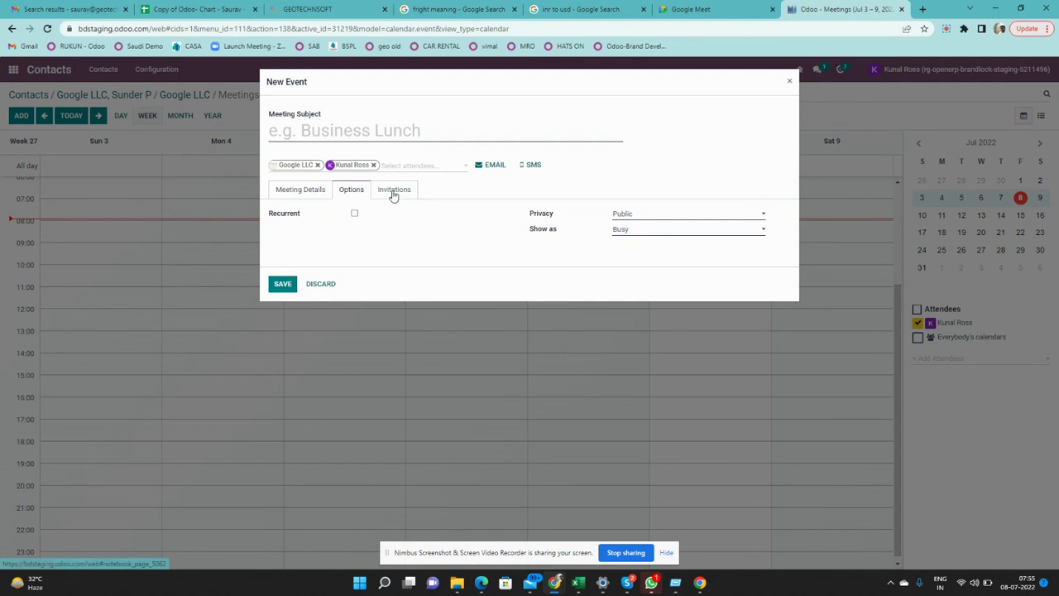
{"action": "left_click", "coordinate": [393, 195]}
{"action": "left_click", "coordinate": [297, 253]}
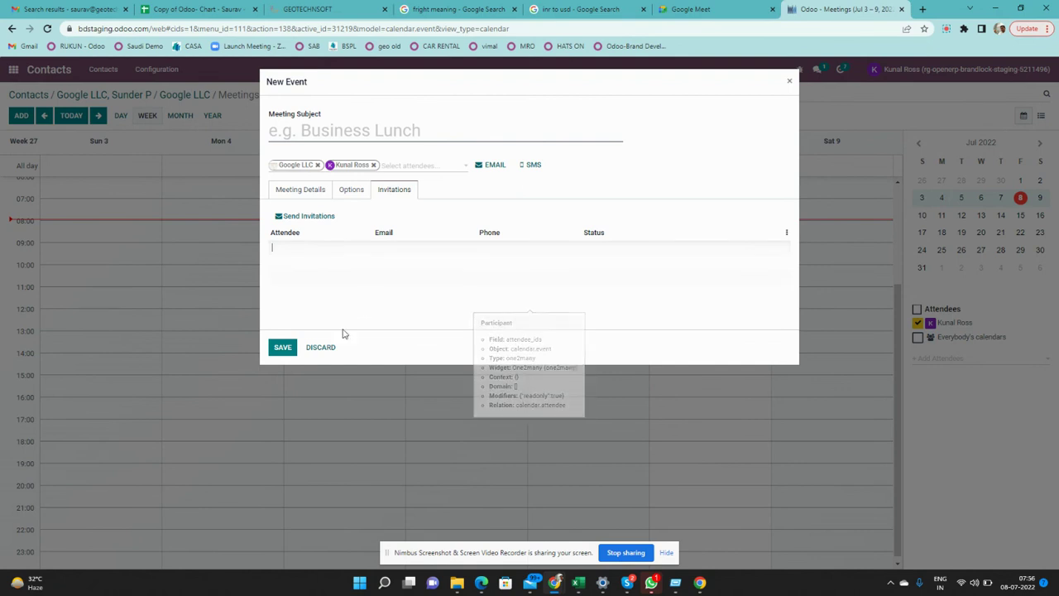
{"action": "left_click", "coordinate": [324, 347]}
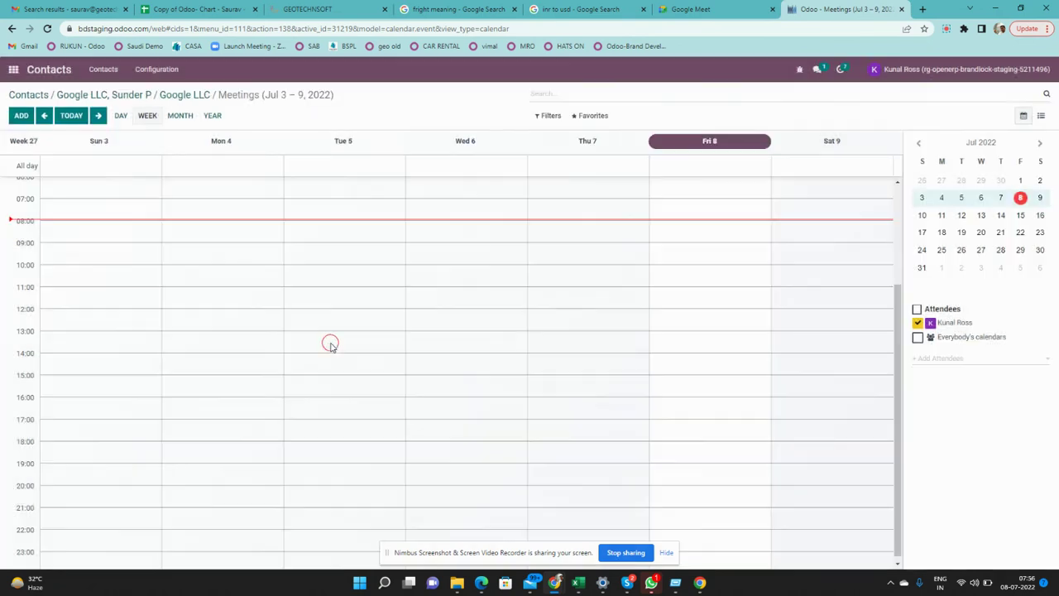
Return to Google LLC via the breadcrumb and start a new chatter message to its followers
{"action": "left_click", "coordinate": [192, 96]}
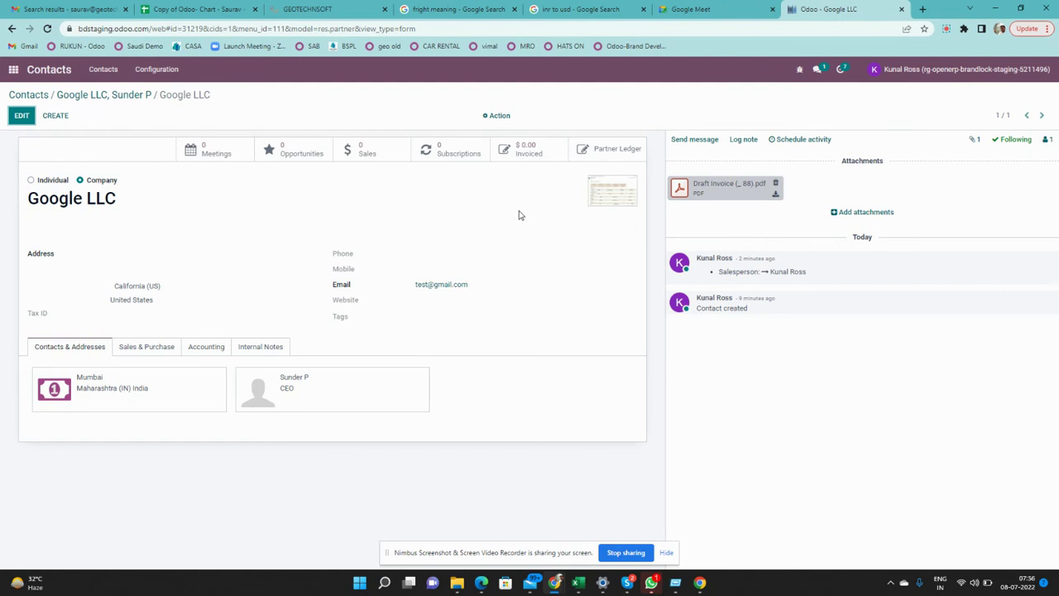
{"action": "left_click", "coordinate": [695, 141]}
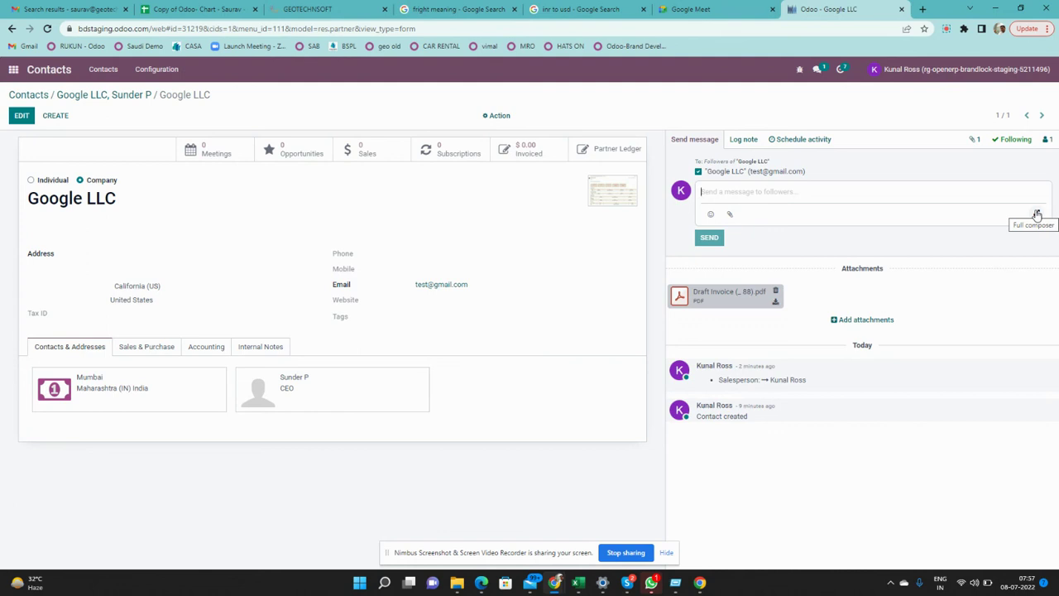
In the full composer, type a greeting and attach Draft-Invoice-_ (5) (1).pdf
{"action": "left_click", "coordinate": [1037, 215]}
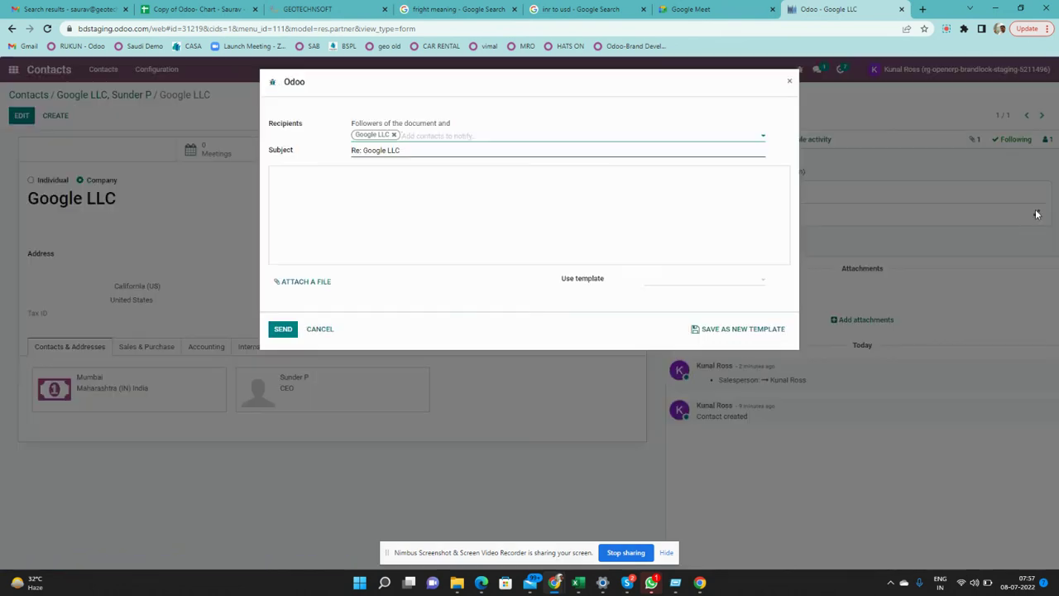
{"action": "left_click", "coordinate": [418, 204]}
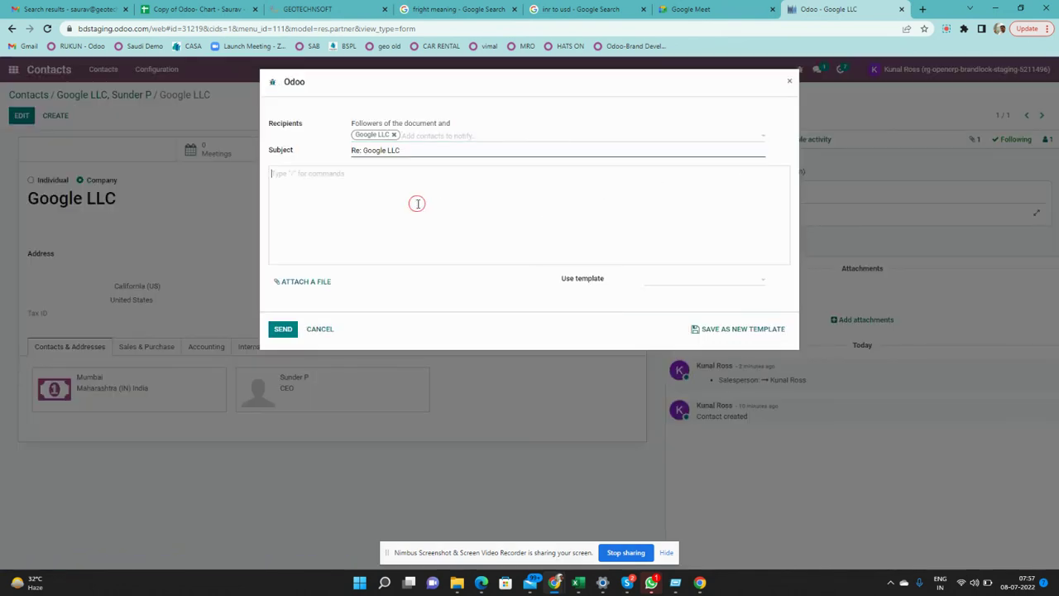
{"action": "type", "text": "Hi S"}
{"action": "left_click", "coordinate": [299, 281]}
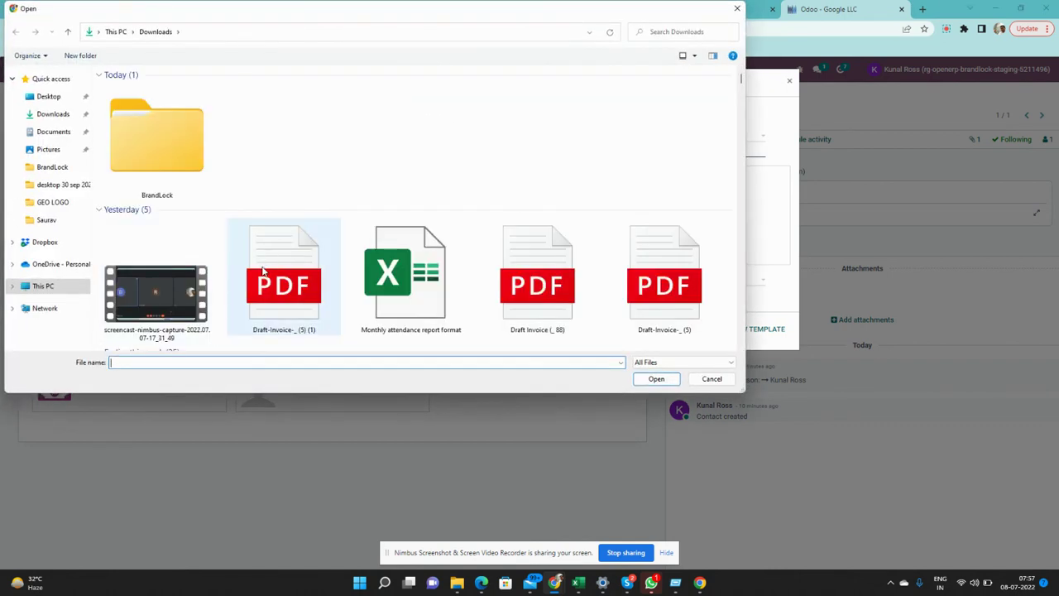
{"action": "double_click", "coordinate": [263, 271]}
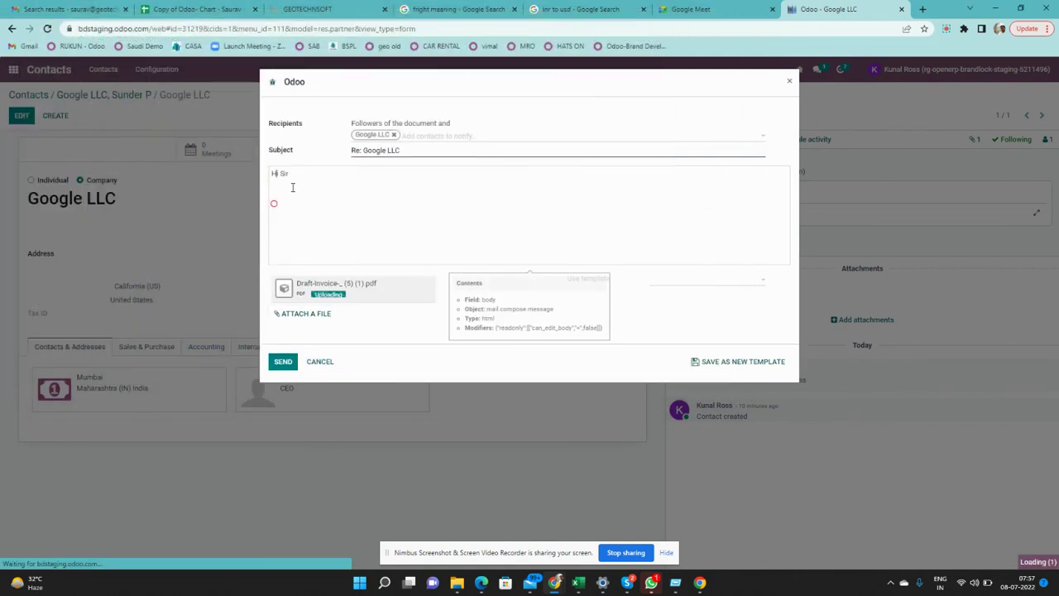
Add the line 'Kindly find the company profile.' below the greeting
{"action": "left_click", "coordinate": [307, 177]}
{"action": "key", "text": "Return"}
{"action": "key", "text": "Return"}
{"action": "type", "text": "Kindlu"}
{"action": "key", "text": "BackSpace"}
{"action": "type", "text": "y find the"}
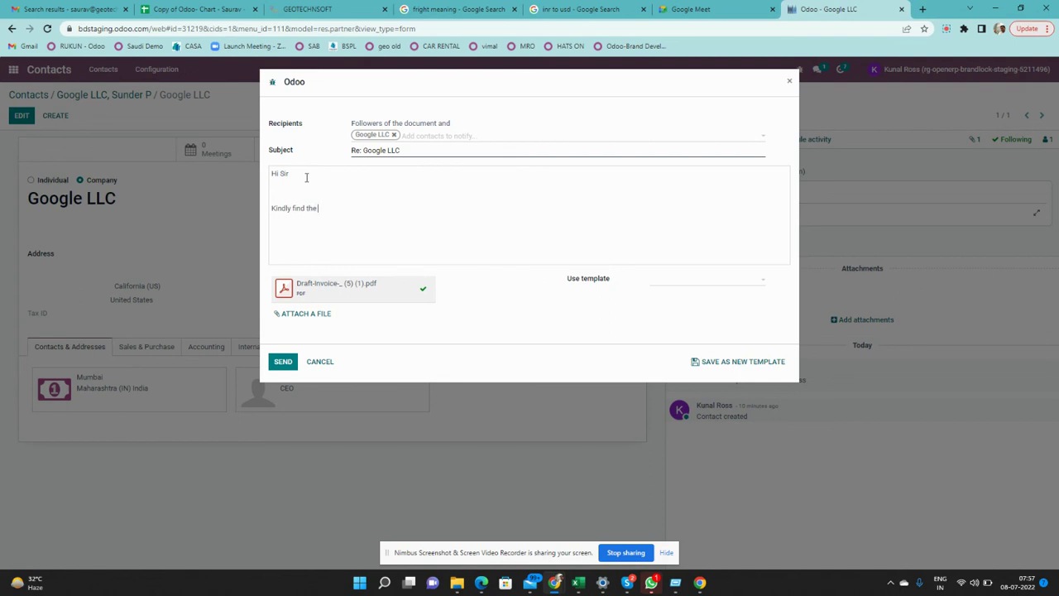
{"action": "type", "text": " company profile."}
{"action": "key", "text": "Return"}
Insert a numbered list with items sdjfh, ldhf dli, lksdhf and djfhjd
{"action": "type", "text": "/"}
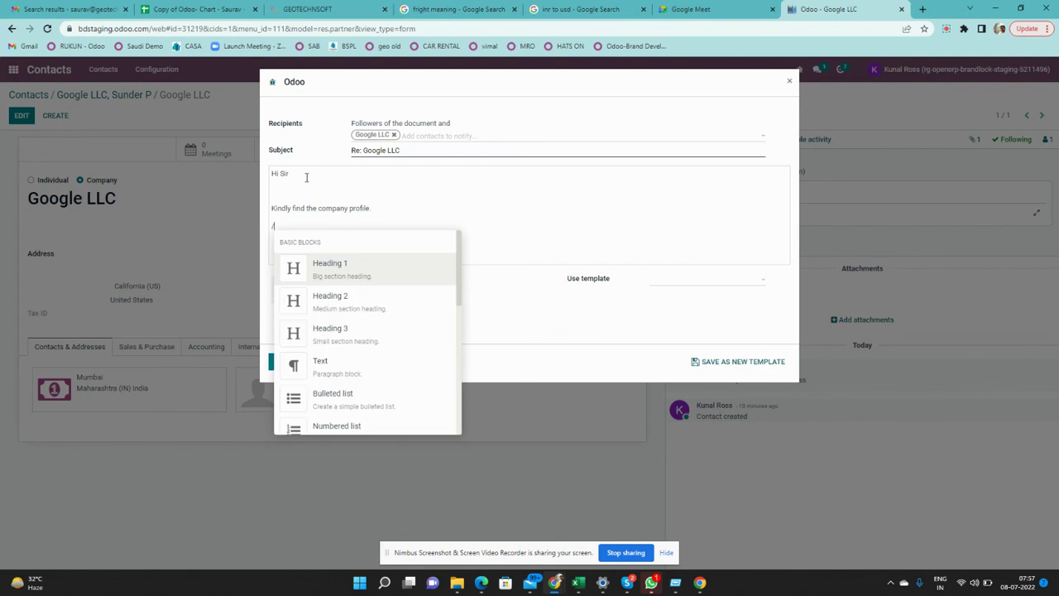
{"action": "scroll", "coordinate": [347, 358], "scroll_direction": "down", "scroll_amount": 1}
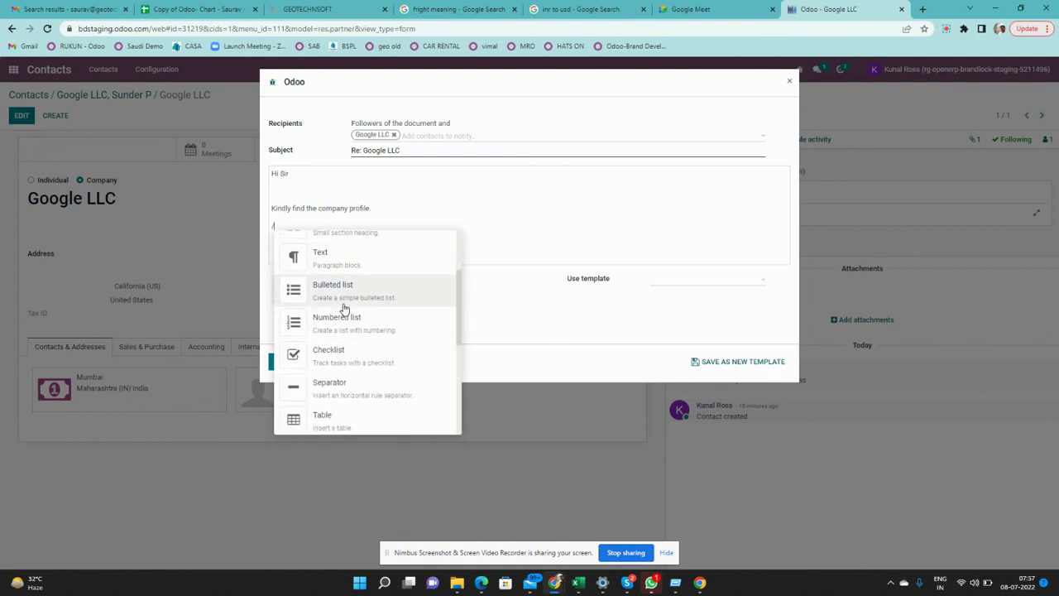
{"action": "left_click", "coordinate": [343, 318]}
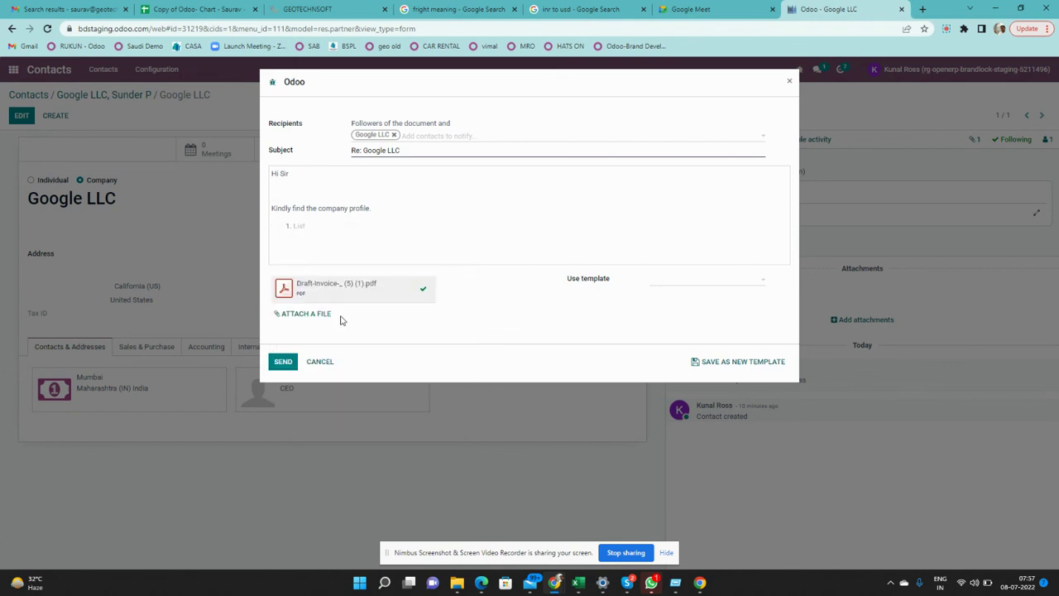
{"action": "type", "text": "sdjfh"}
{"action": "key", "text": "Return"}
{"action": "type", "text": "ldhf dli"}
{"action": "key", "text": "Return"}
{"action": "type", "text": "lksdhf"}
{"action": "key", "text": "Return"}
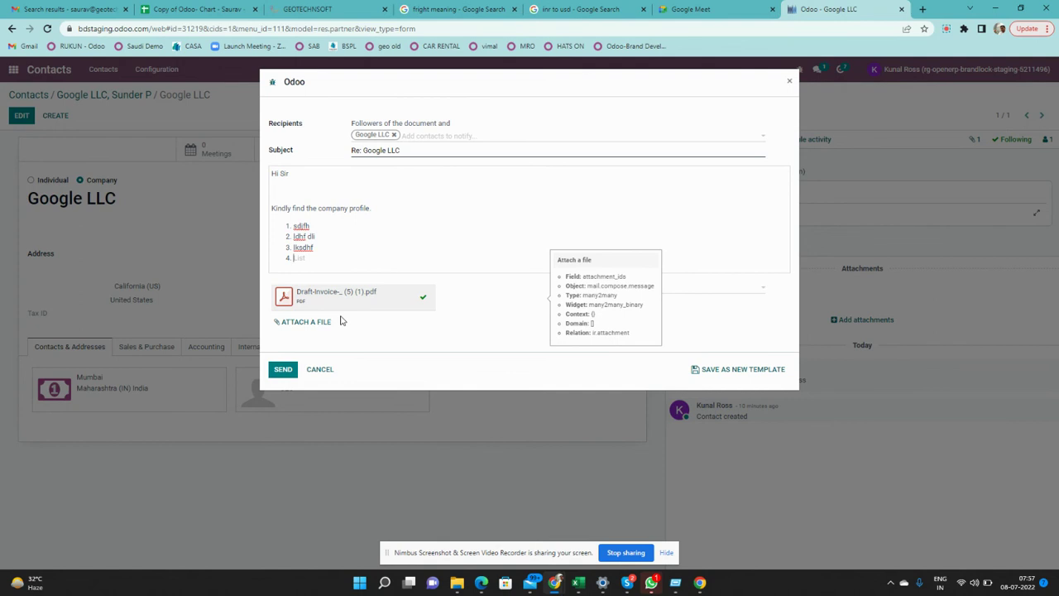
{"action": "type", "text": "djfhjd"}
{"action": "key", "text": "Return"}
{"action": "key", "text": "Return"}
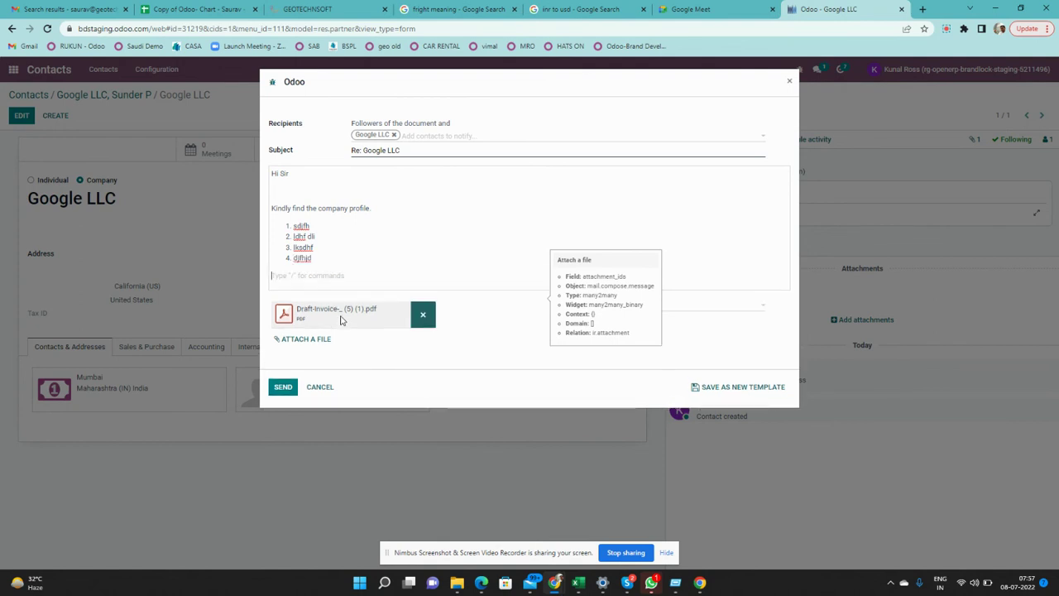
Add a Heading 1 line reading 'sdjfhdjfhdkj' at the end of the message
{"action": "type", "text": "/"}
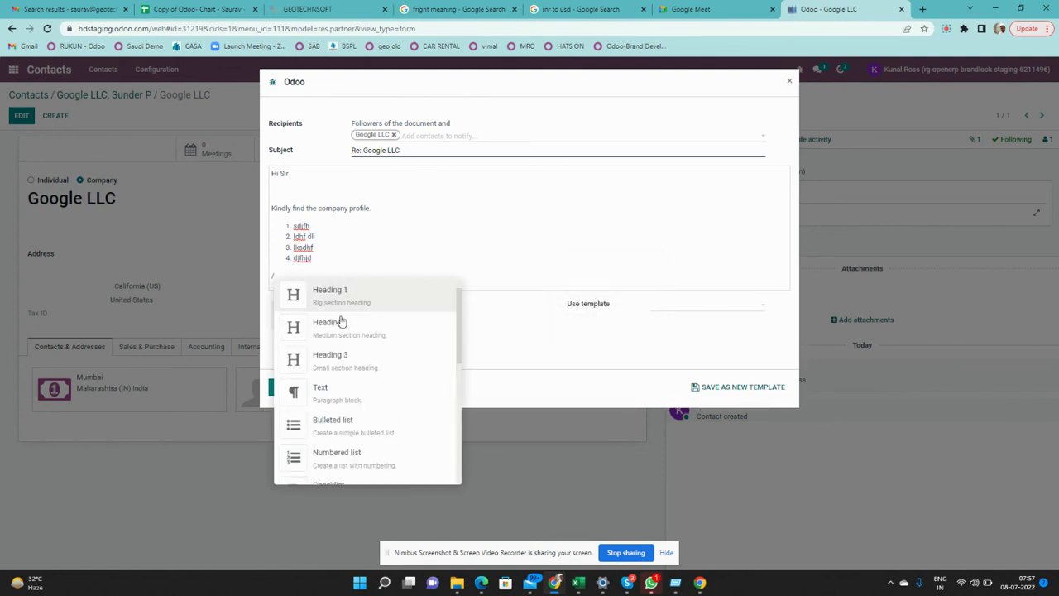
{"action": "left_click", "coordinate": [339, 303]}
{"action": "type", "text": "sdjfhdjfhdkj"}
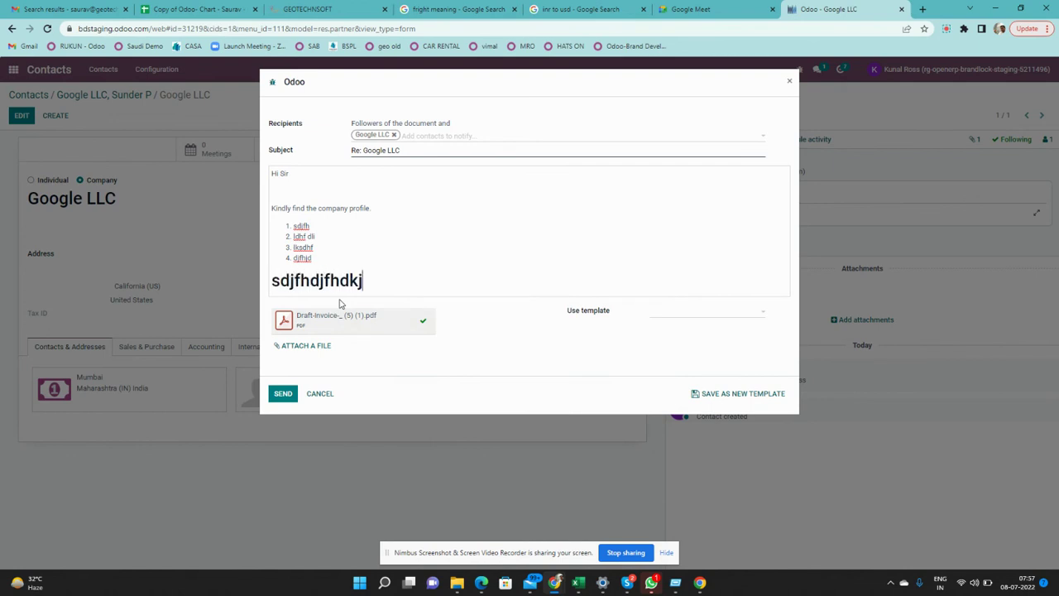
{"action": "key", "text": "Return"}
{"action": "key", "text": "Return"}
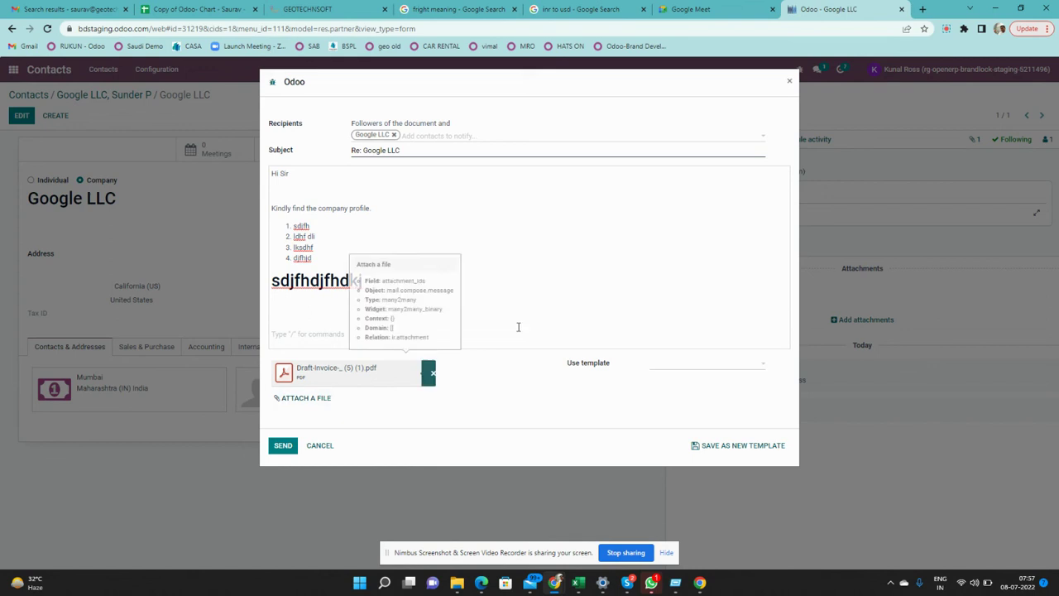
{"action": "key", "text": "BackSpace"}
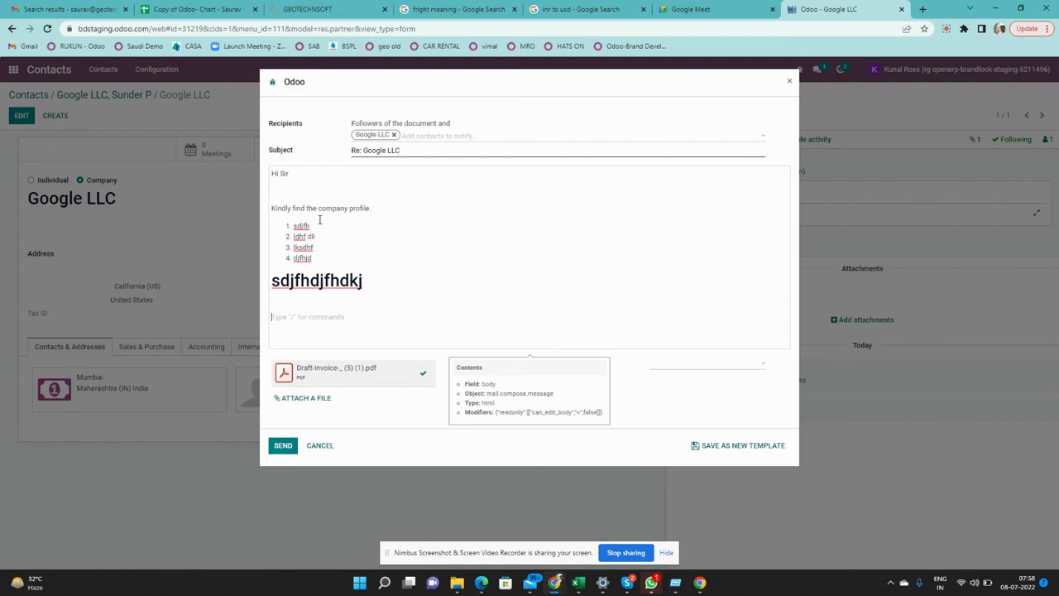
{"action": "left_click", "coordinate": [702, 367]}
Send the message with its PDF, then close the empty composer and chatter message box
{"action": "left_click", "coordinate": [291, 447]}
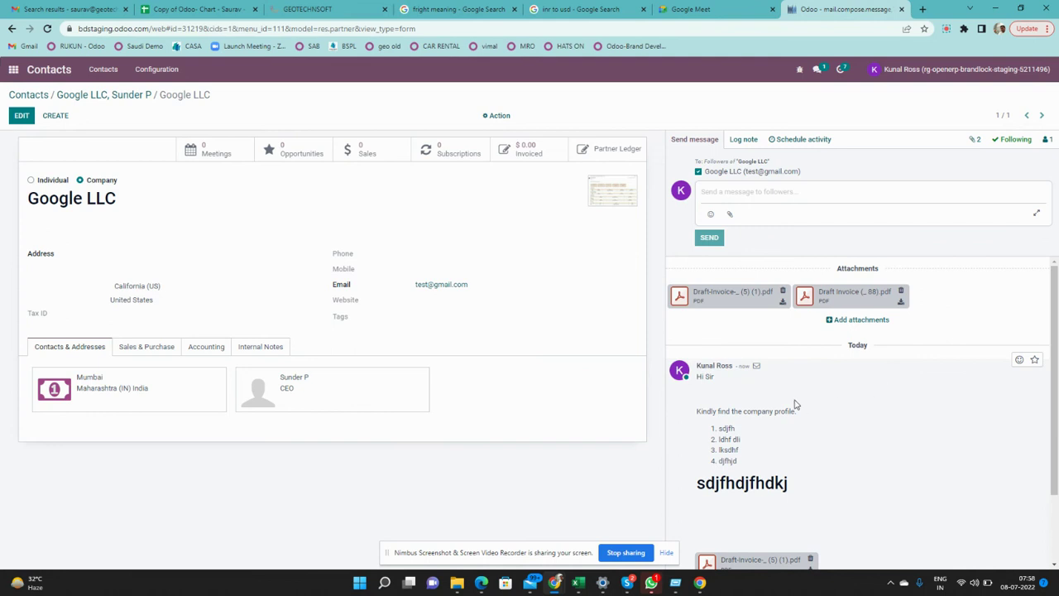
{"action": "scroll", "coordinate": [769, 395], "scroll_direction": "down", "scroll_amount": 1}
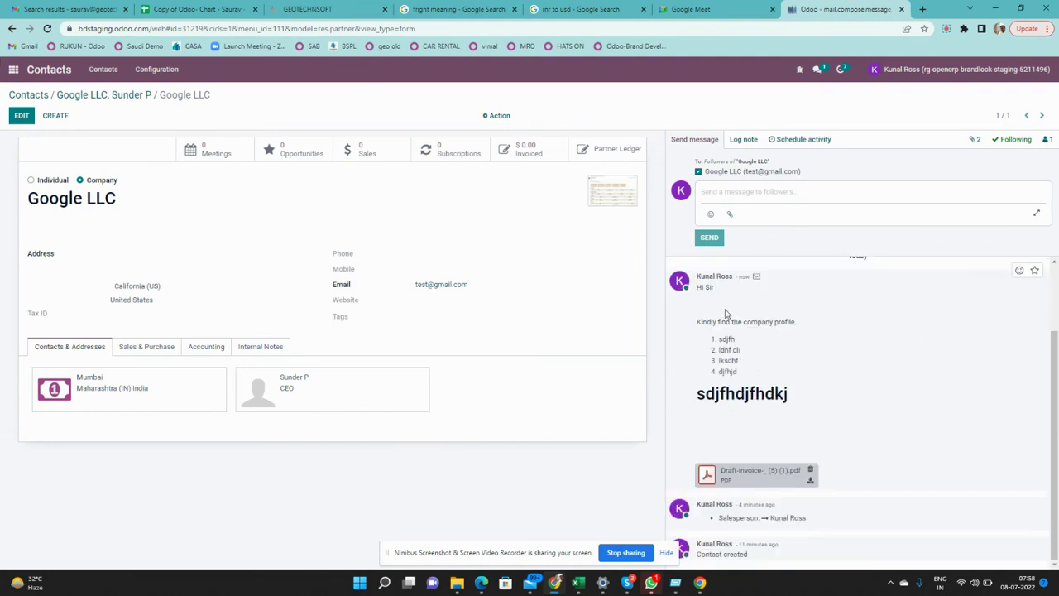
{"action": "left_click", "coordinate": [1034, 214]}
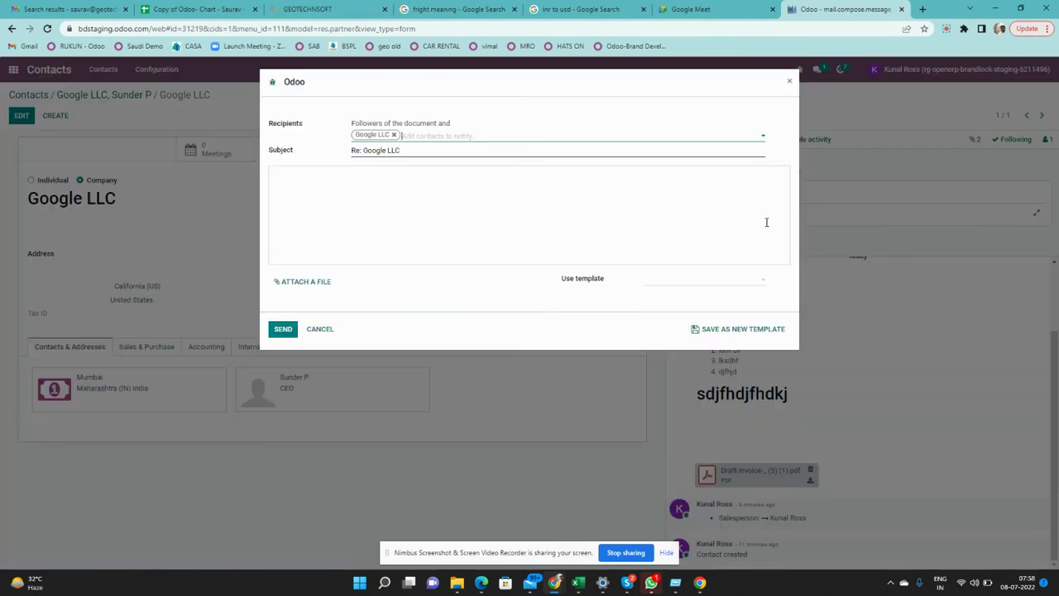
{"action": "left_click", "coordinate": [790, 81]}
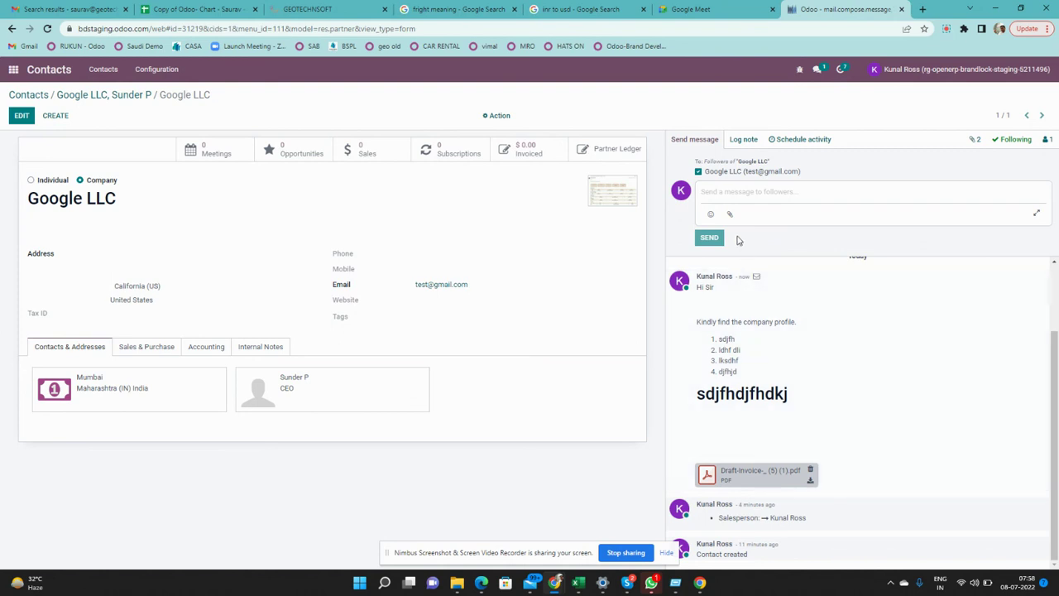
{"action": "left_click", "coordinate": [714, 142]}
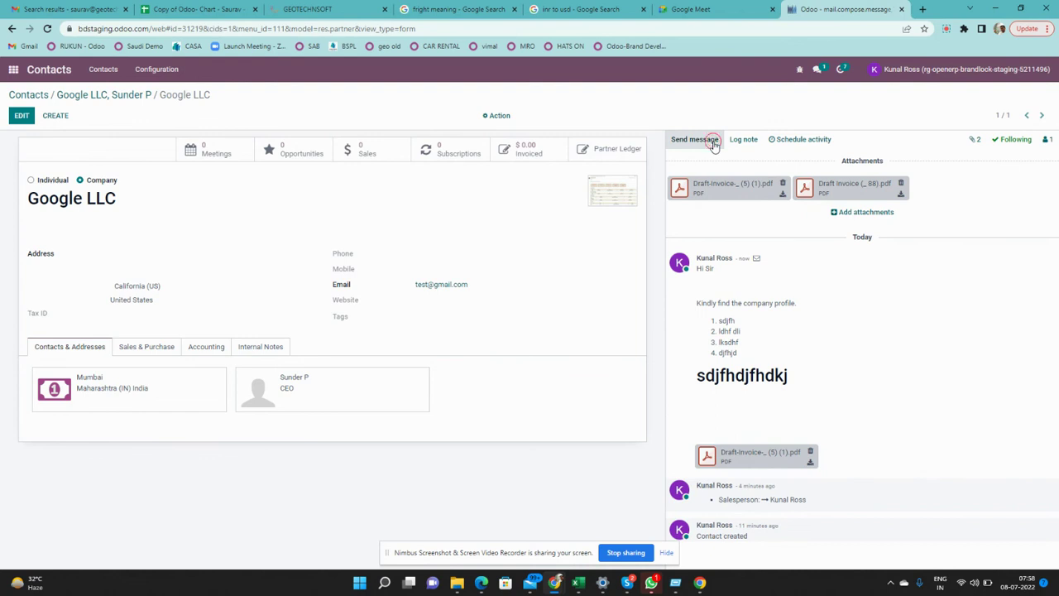